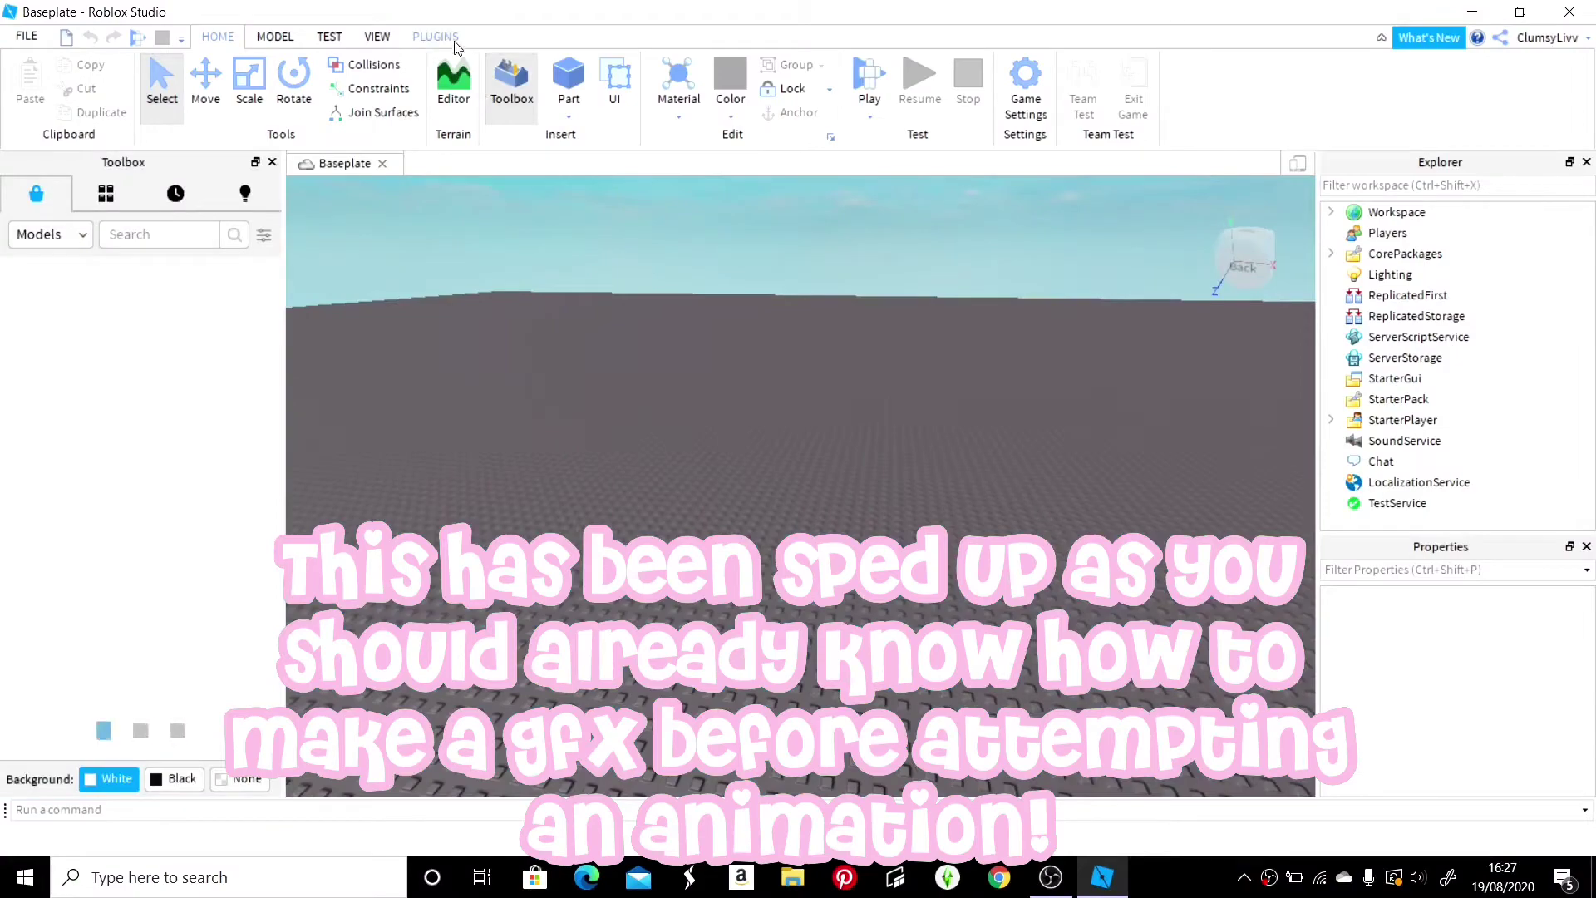
# Load the avatar into the Baseplate as an R6 rig with Load Character Pro, using the player's username.
pyautogui.click(454, 41)
pyautogui.click(288, 83)
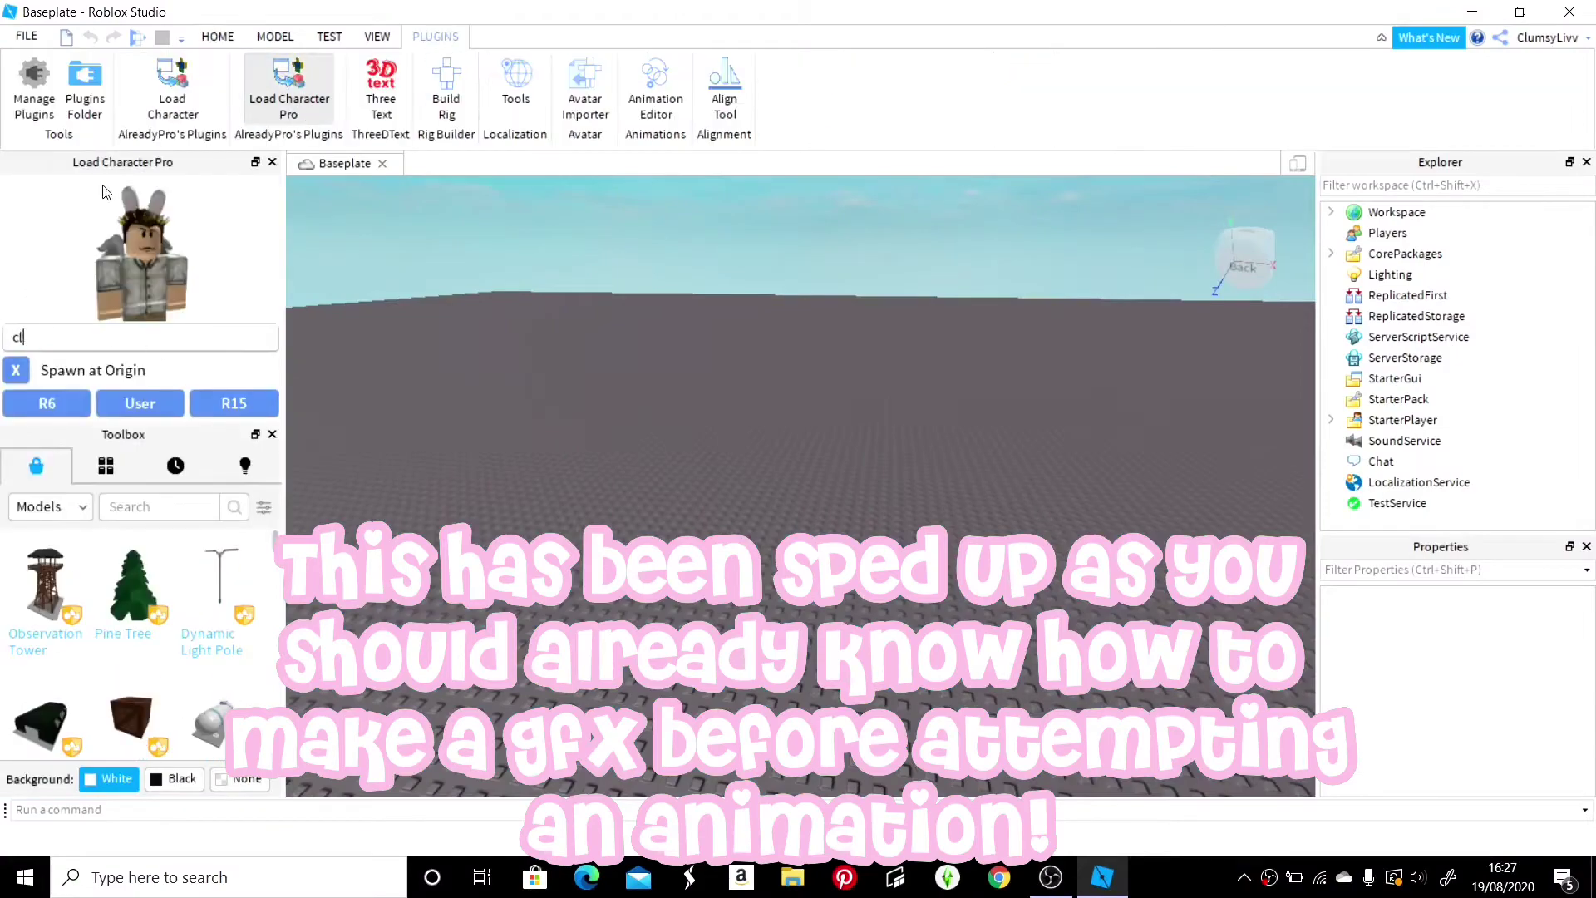
pyautogui.write('umsylivv')
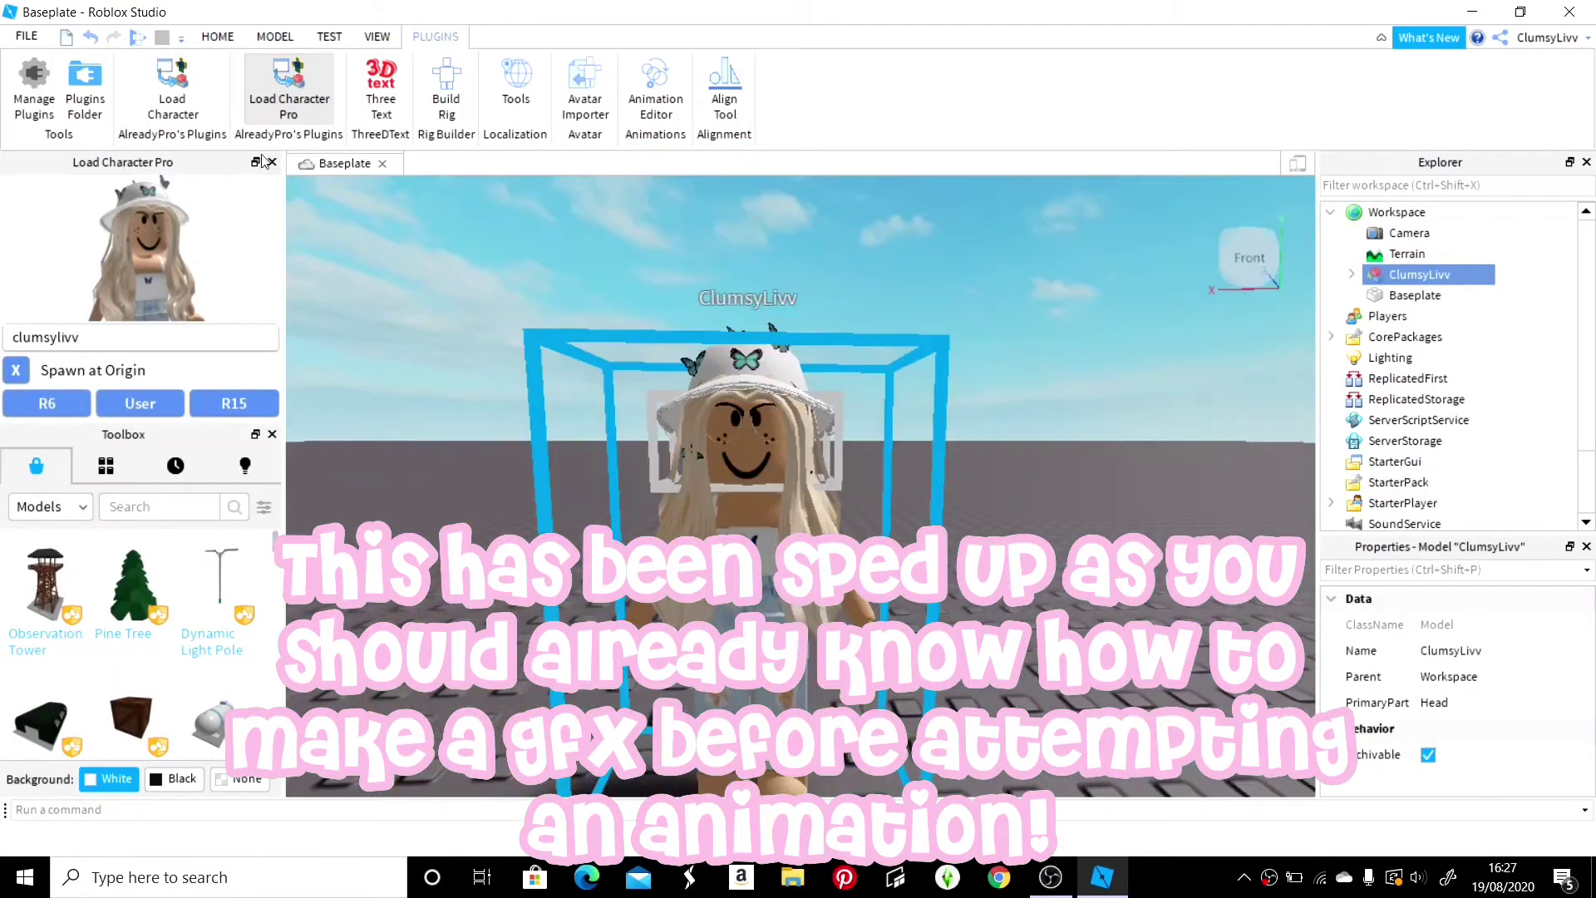
pyautogui.click(272, 162)
pyautogui.click(218, 37)
# Move the head off the body and apply a Happy Face image from the Toolbox.
pyautogui.click(746, 441)
pyautogui.click(205, 78)
pyautogui.moveTo(745, 441); pyautogui.dragTo(798, 449)
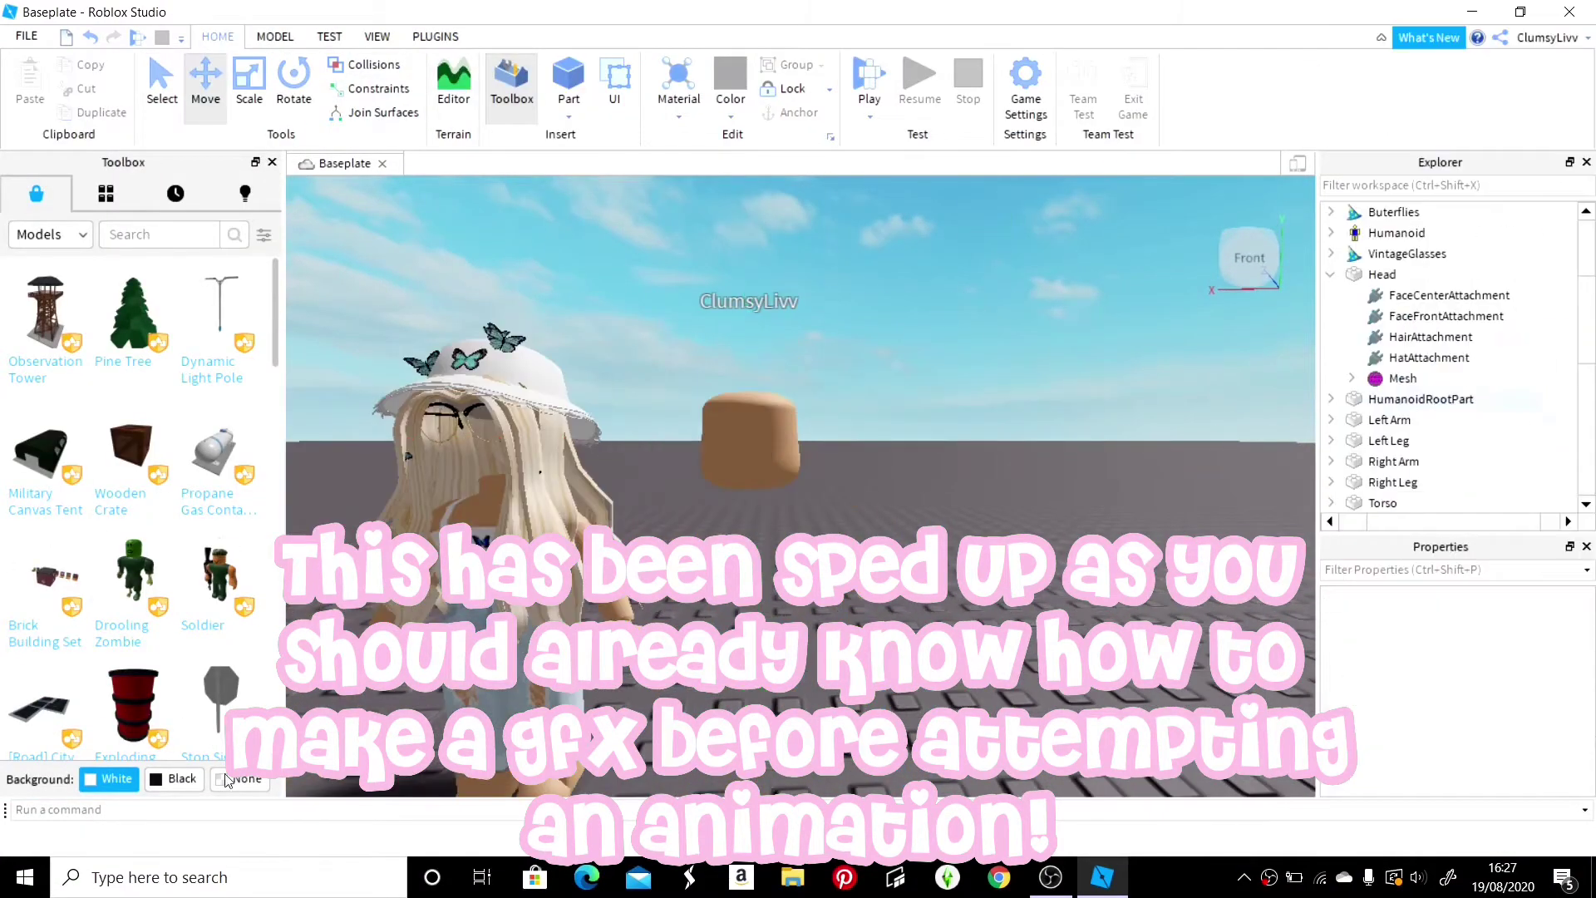
pyautogui.click(50, 235)
pyautogui.click(158, 235)
pyautogui.write('r happy face')
pyautogui.press('Return')
pyautogui.click(219, 365)
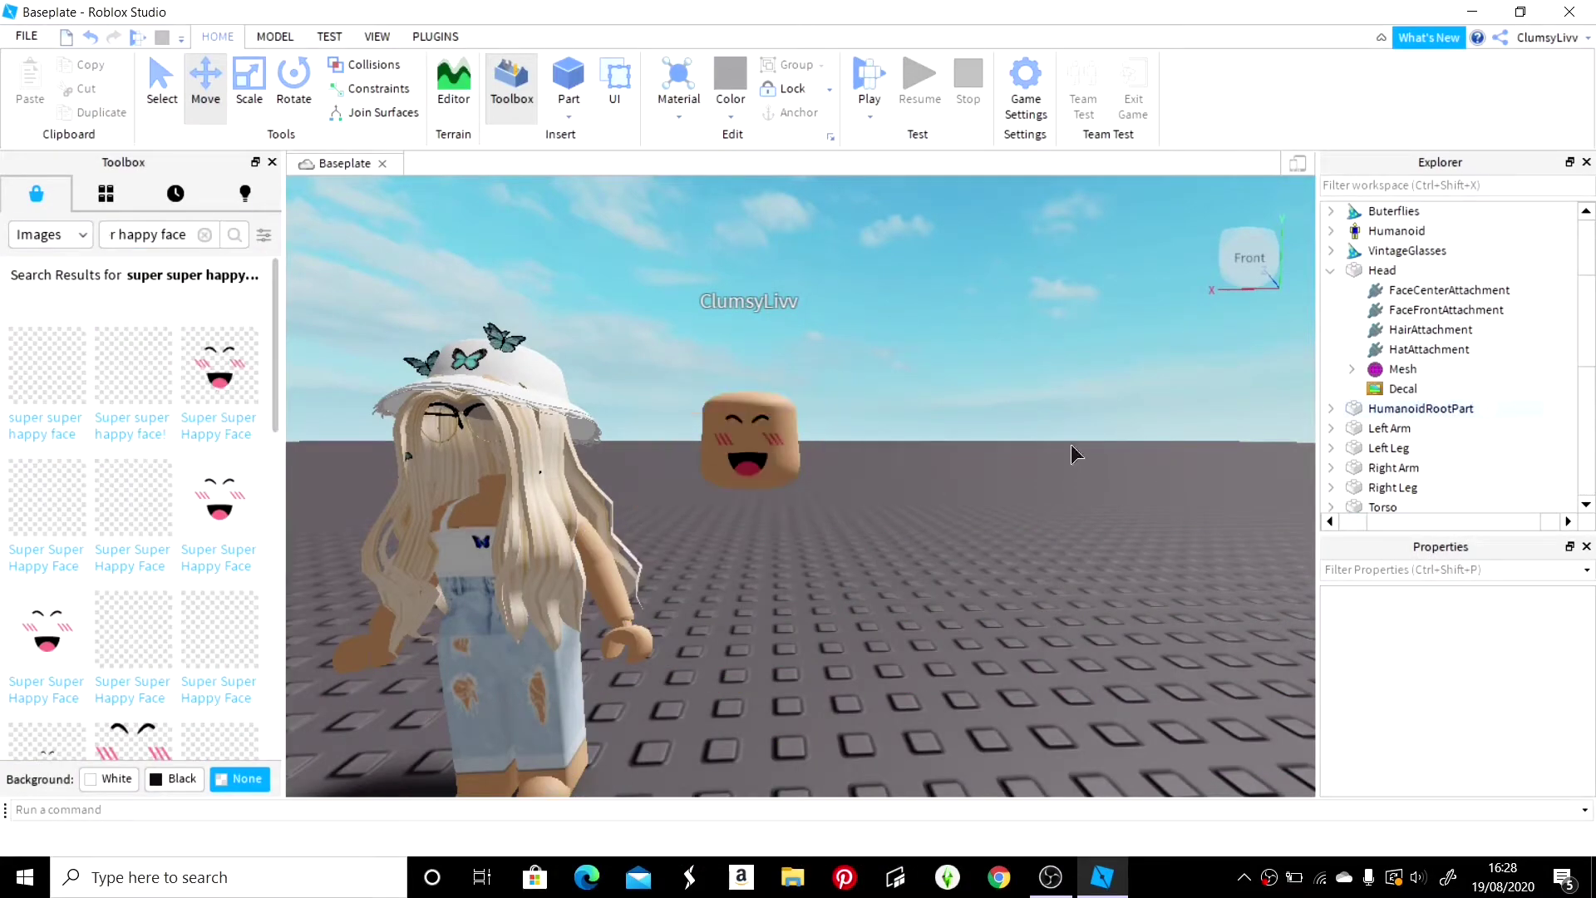
# Put the head back on the character and export it as an OBJ, replacing the existing file.
pyautogui.click(745, 440)
pyautogui.moveTo(973, 441); pyautogui.dragTo(795, 454)
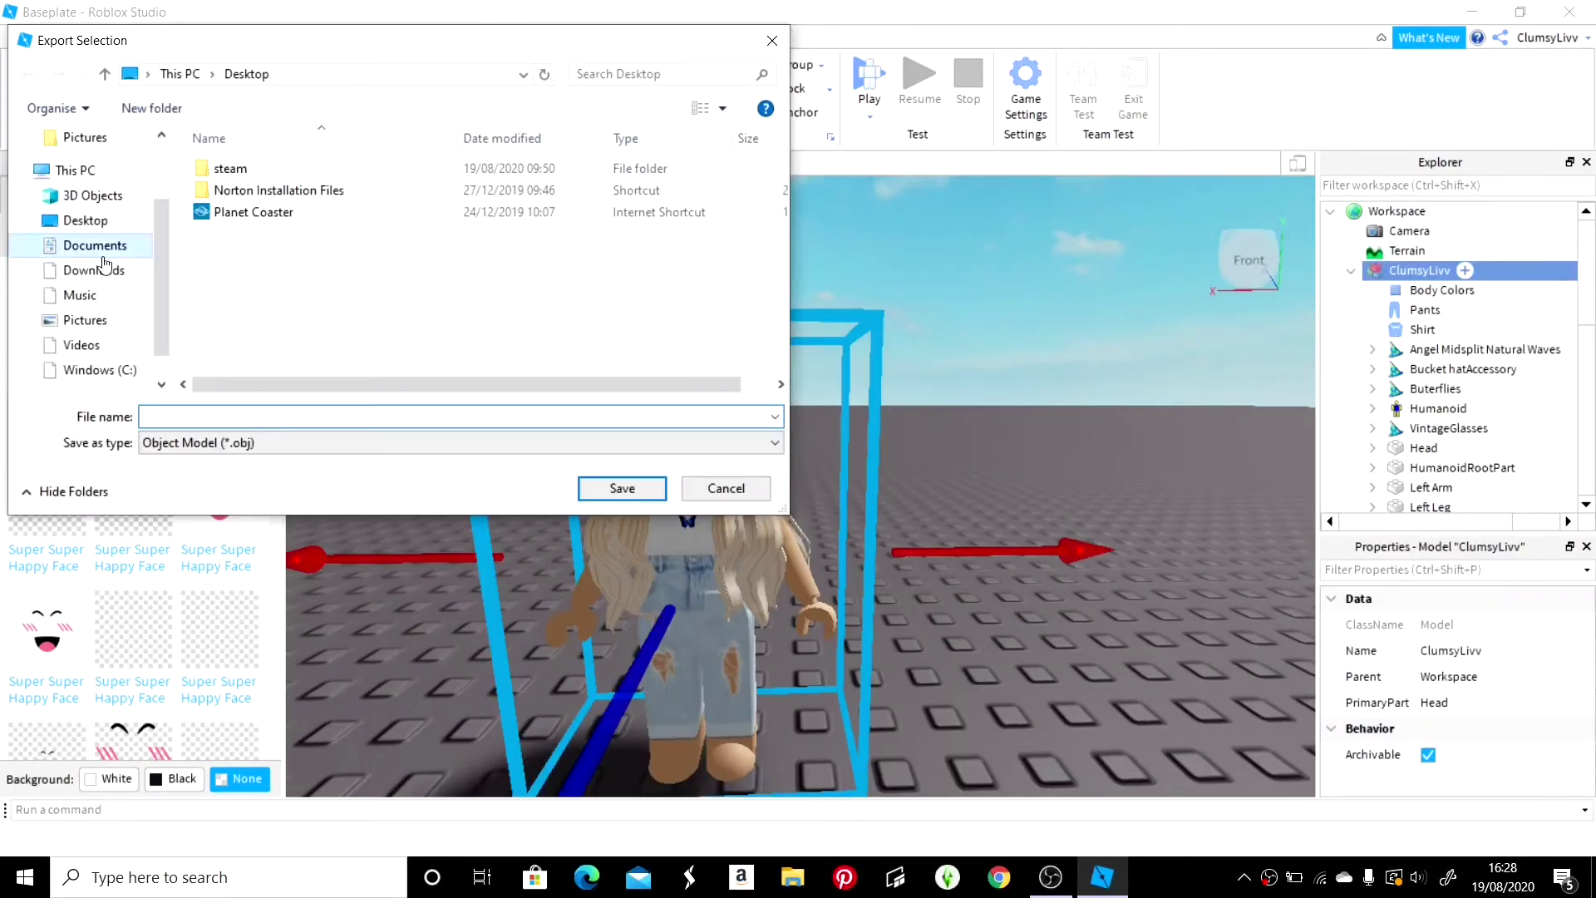
pyautogui.press('Return')
pyautogui.click(830, 436)
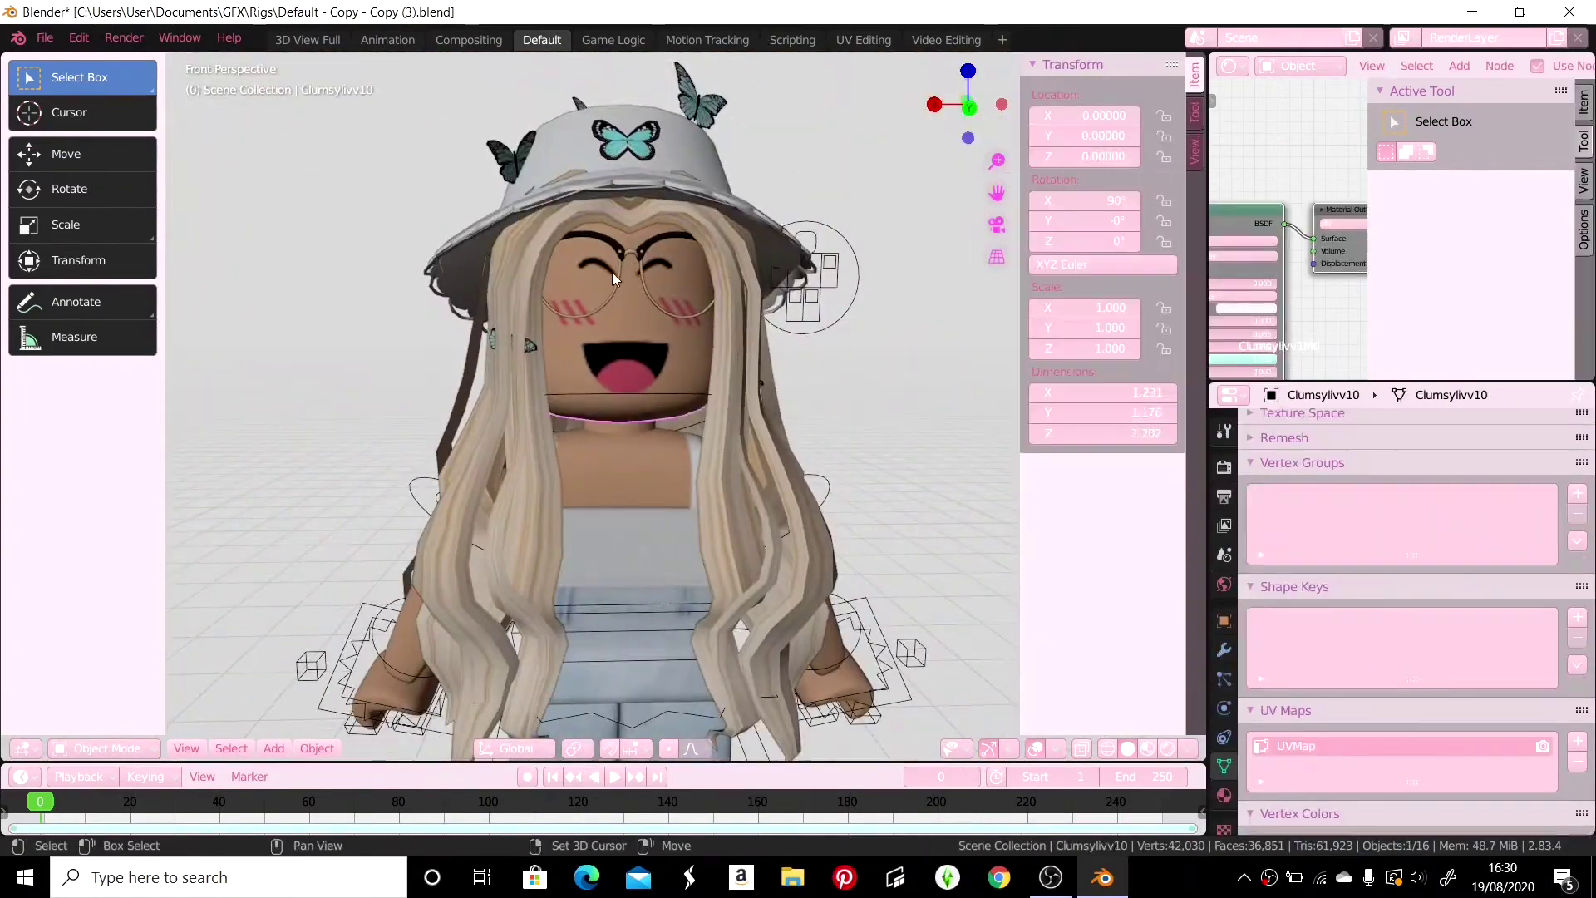
# Delete the unwanted object and add a plane at the origin.
pyautogui.press('Delete')
pyautogui.hotkey('shift', '`')
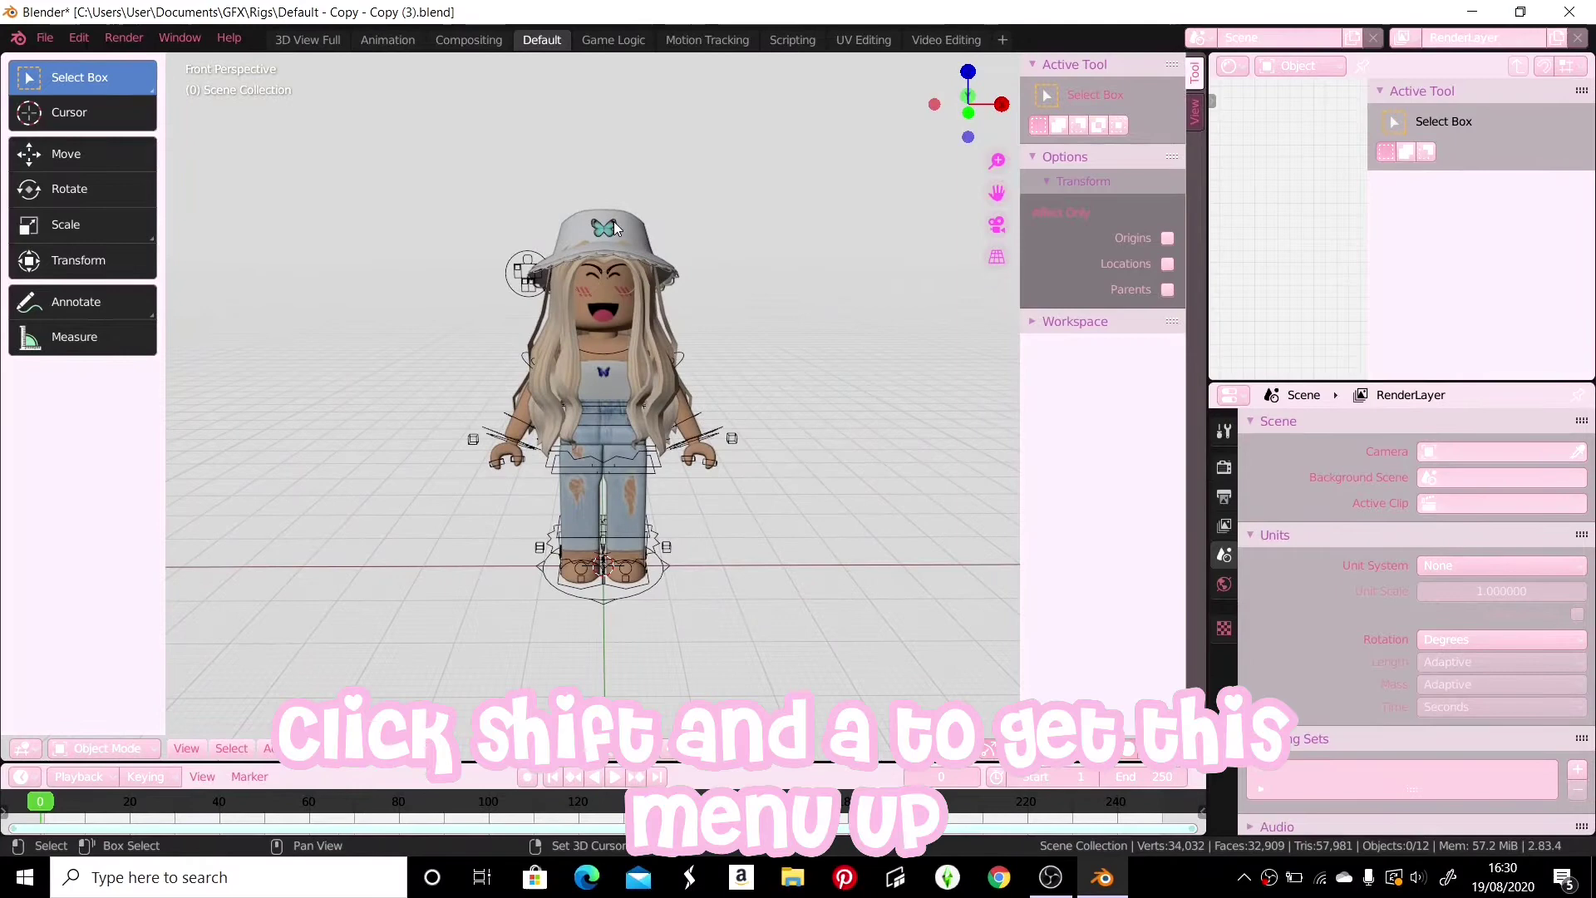
pyautogui.hotkey('shift', 'a')
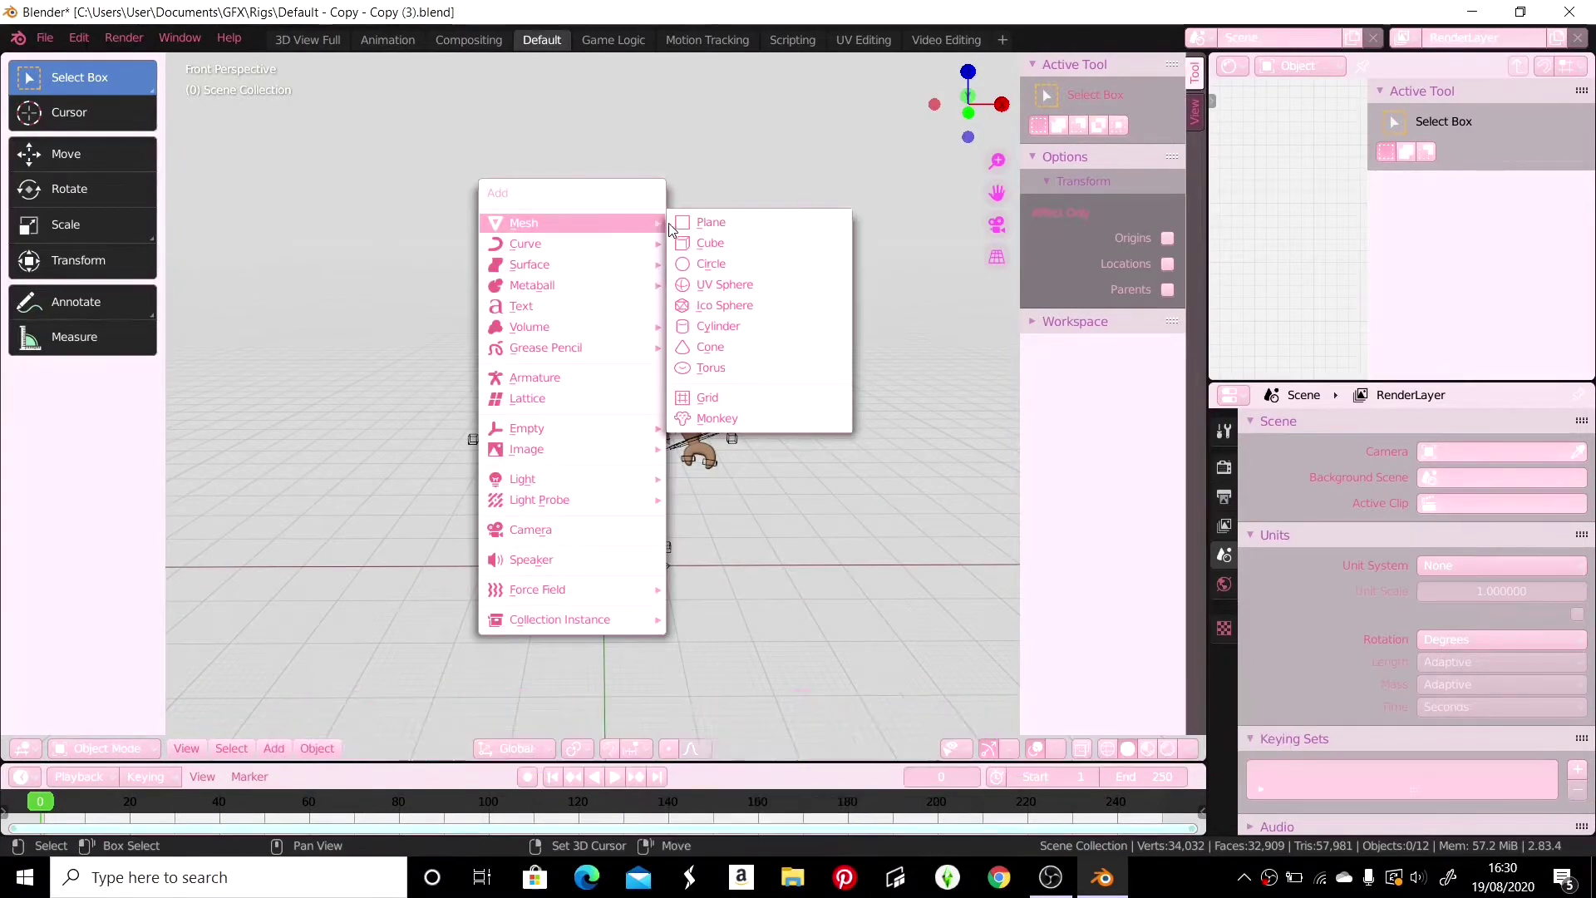
pyautogui.click(697, 222)
# Slide the new plane along Y to sit behind the character.
pyautogui.hotkey('shift', 'a')
pyautogui.press('Escape')
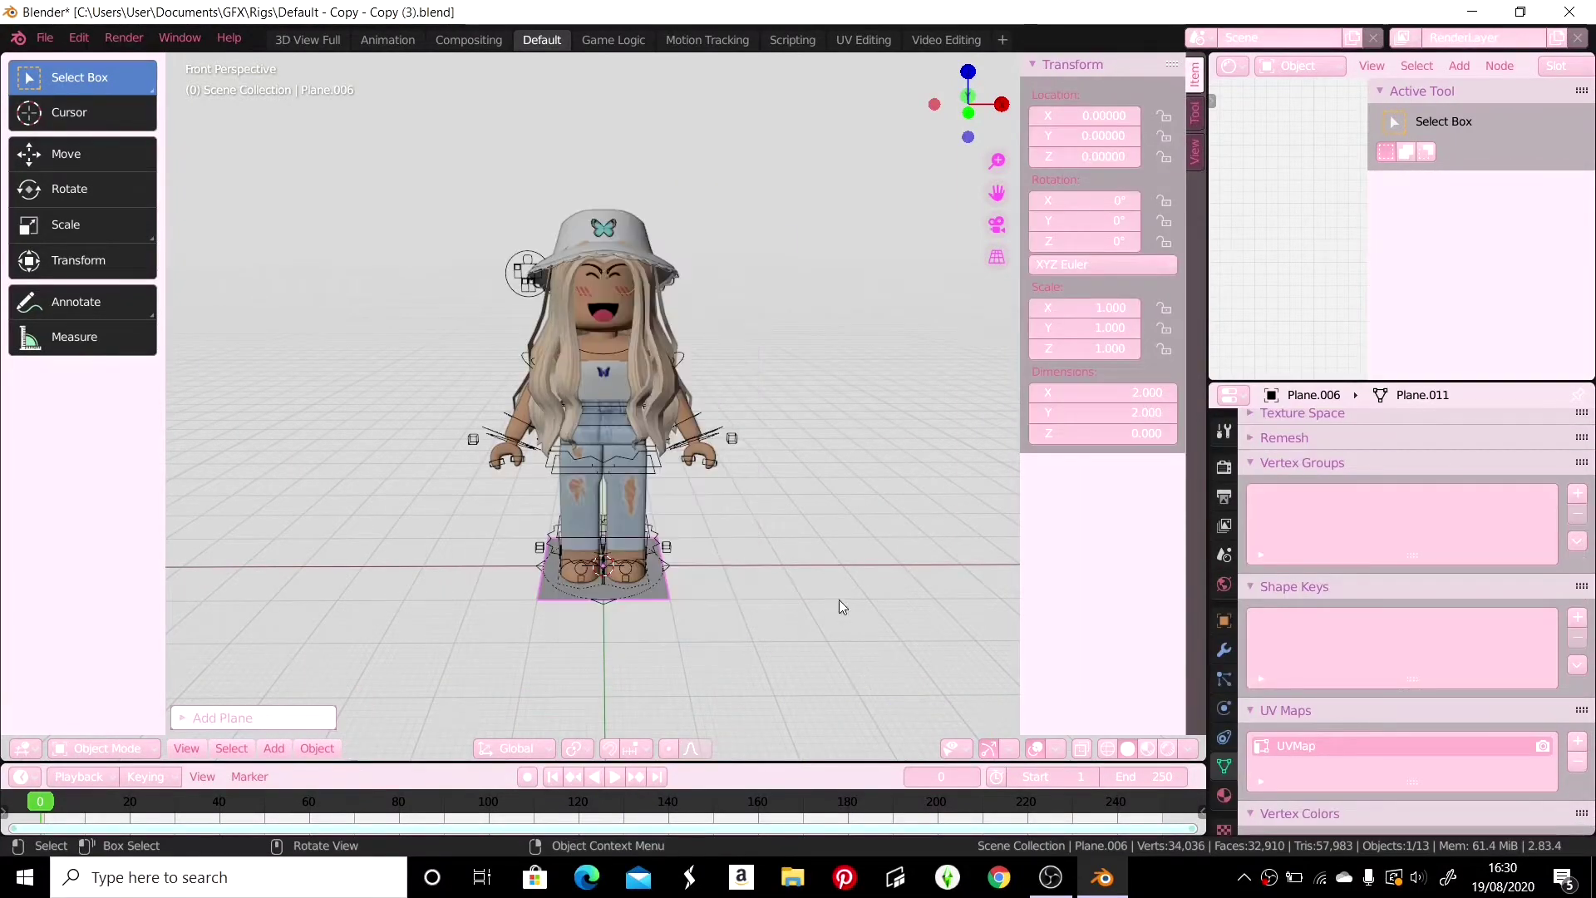
pyautogui.hotkey('shift', '`')
pyautogui.press('w')
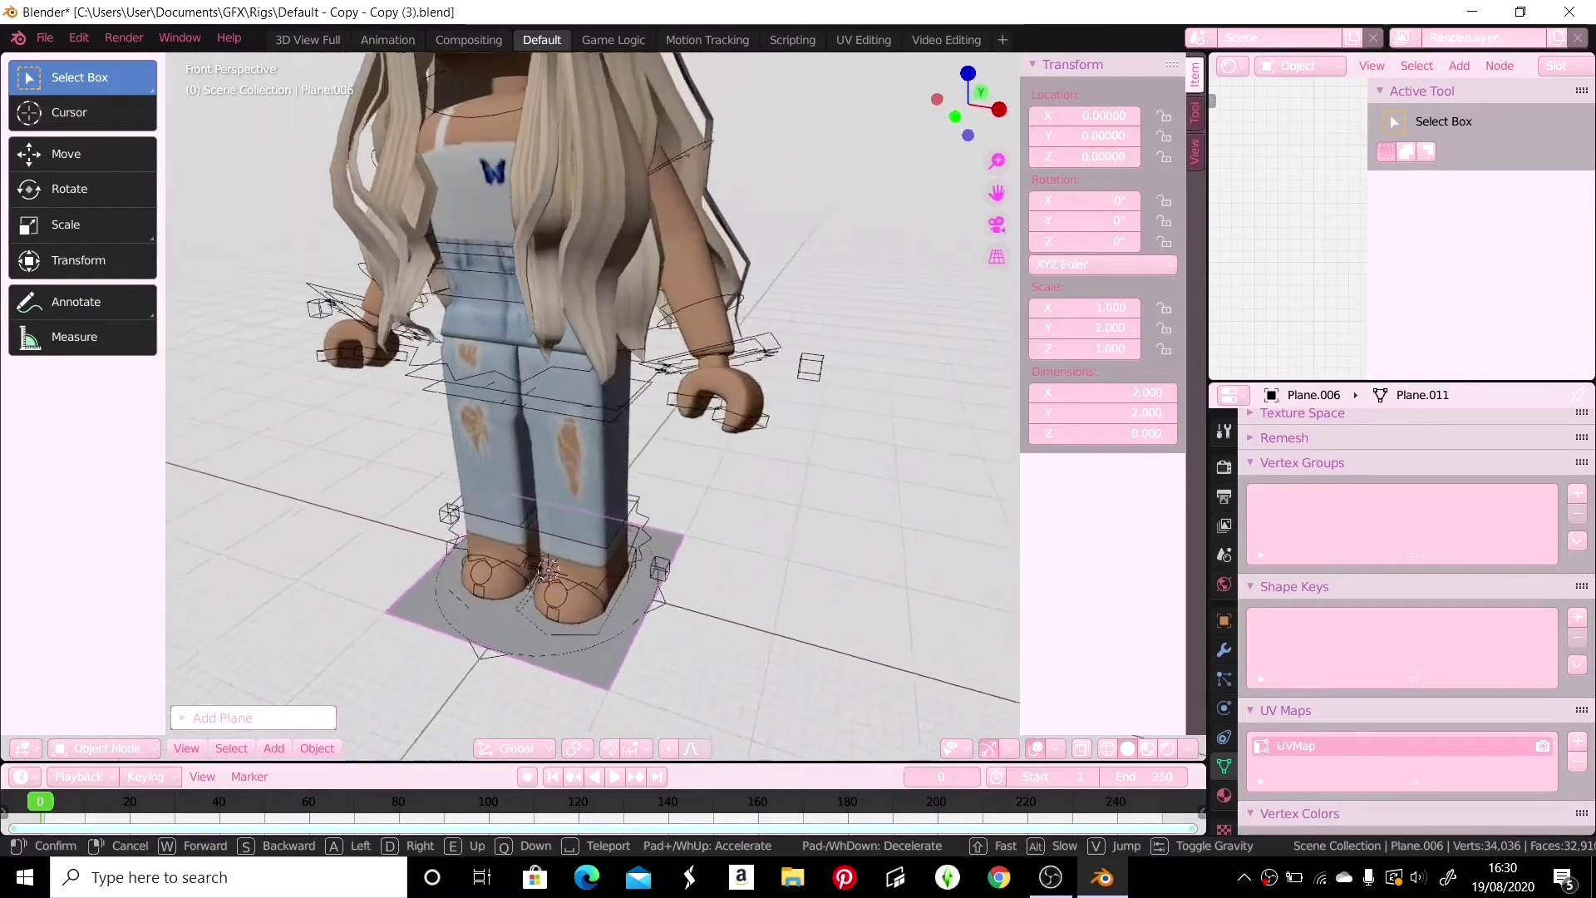
pyautogui.press('s')
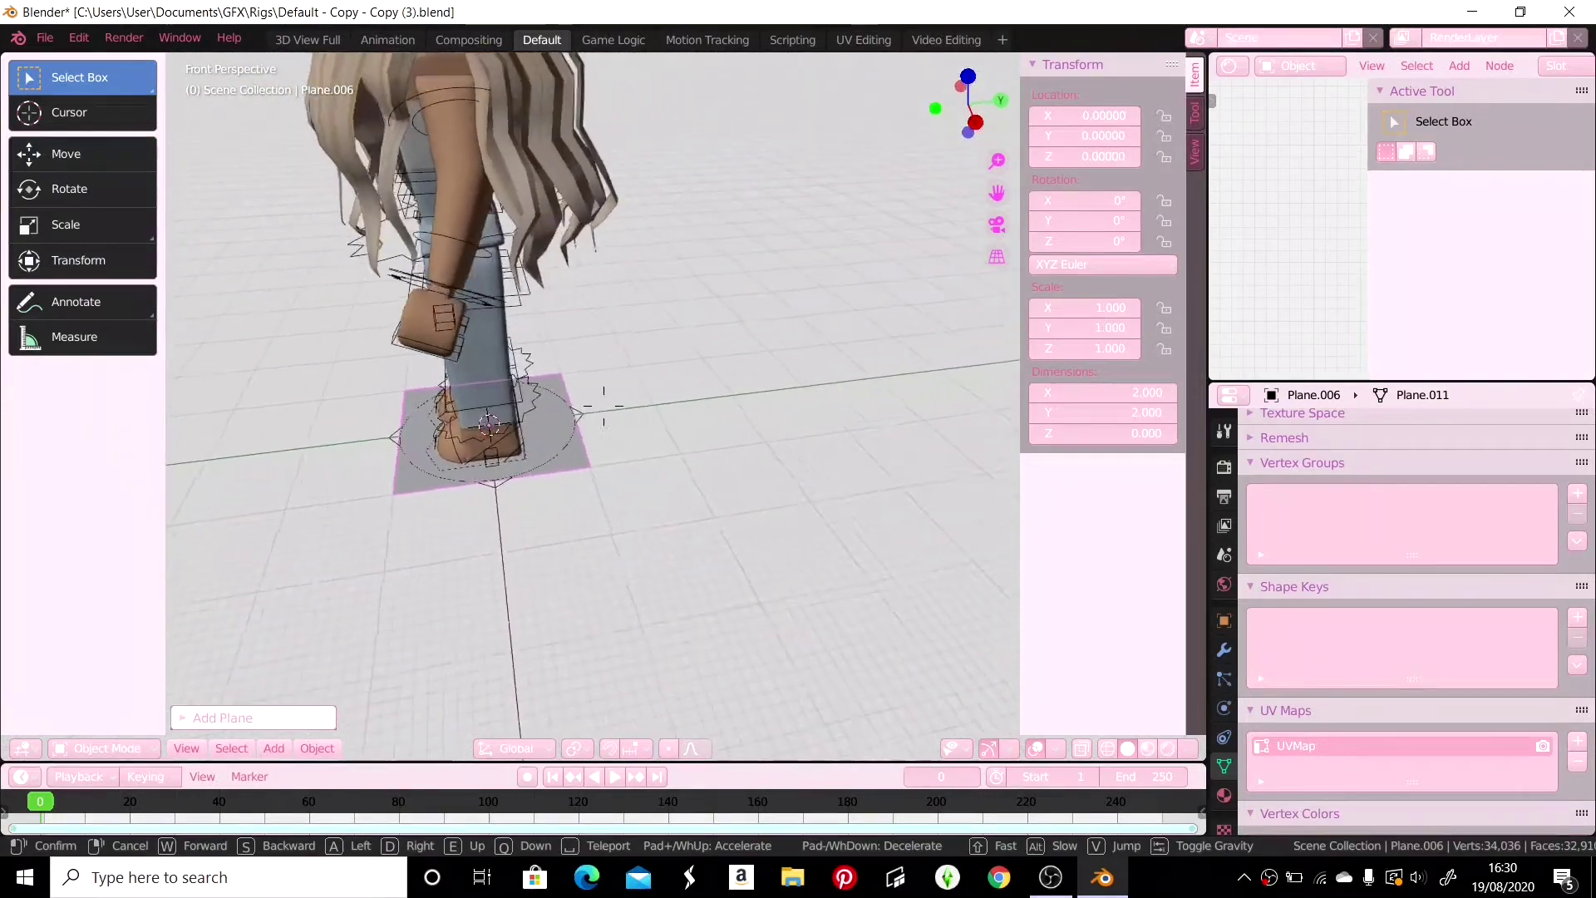
pyautogui.click(603, 405)
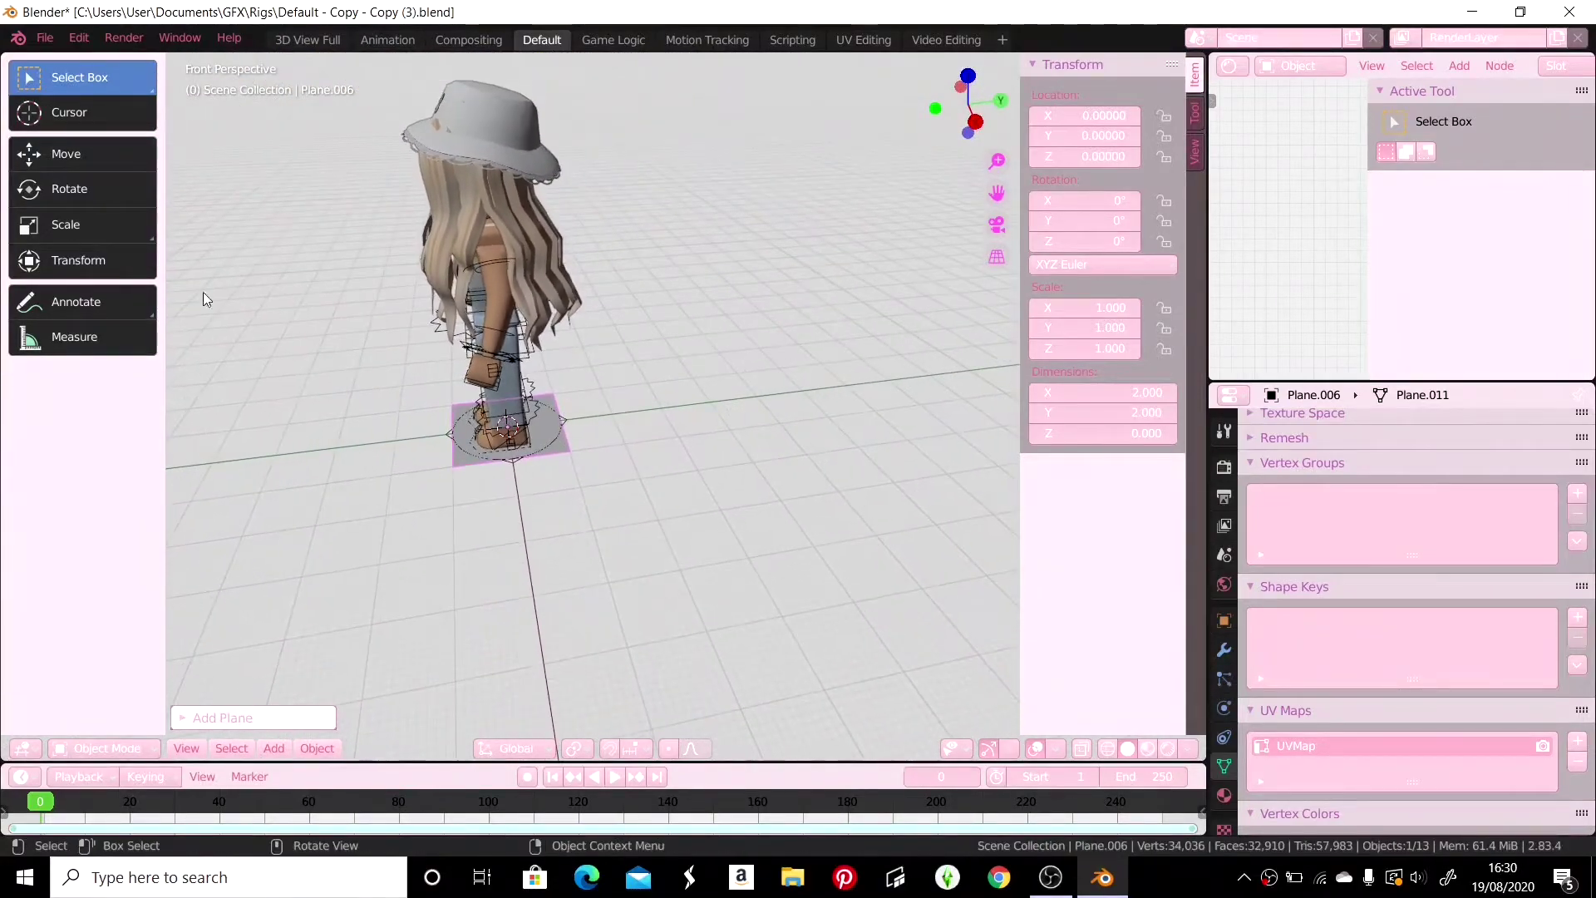
pyautogui.click(47, 153)
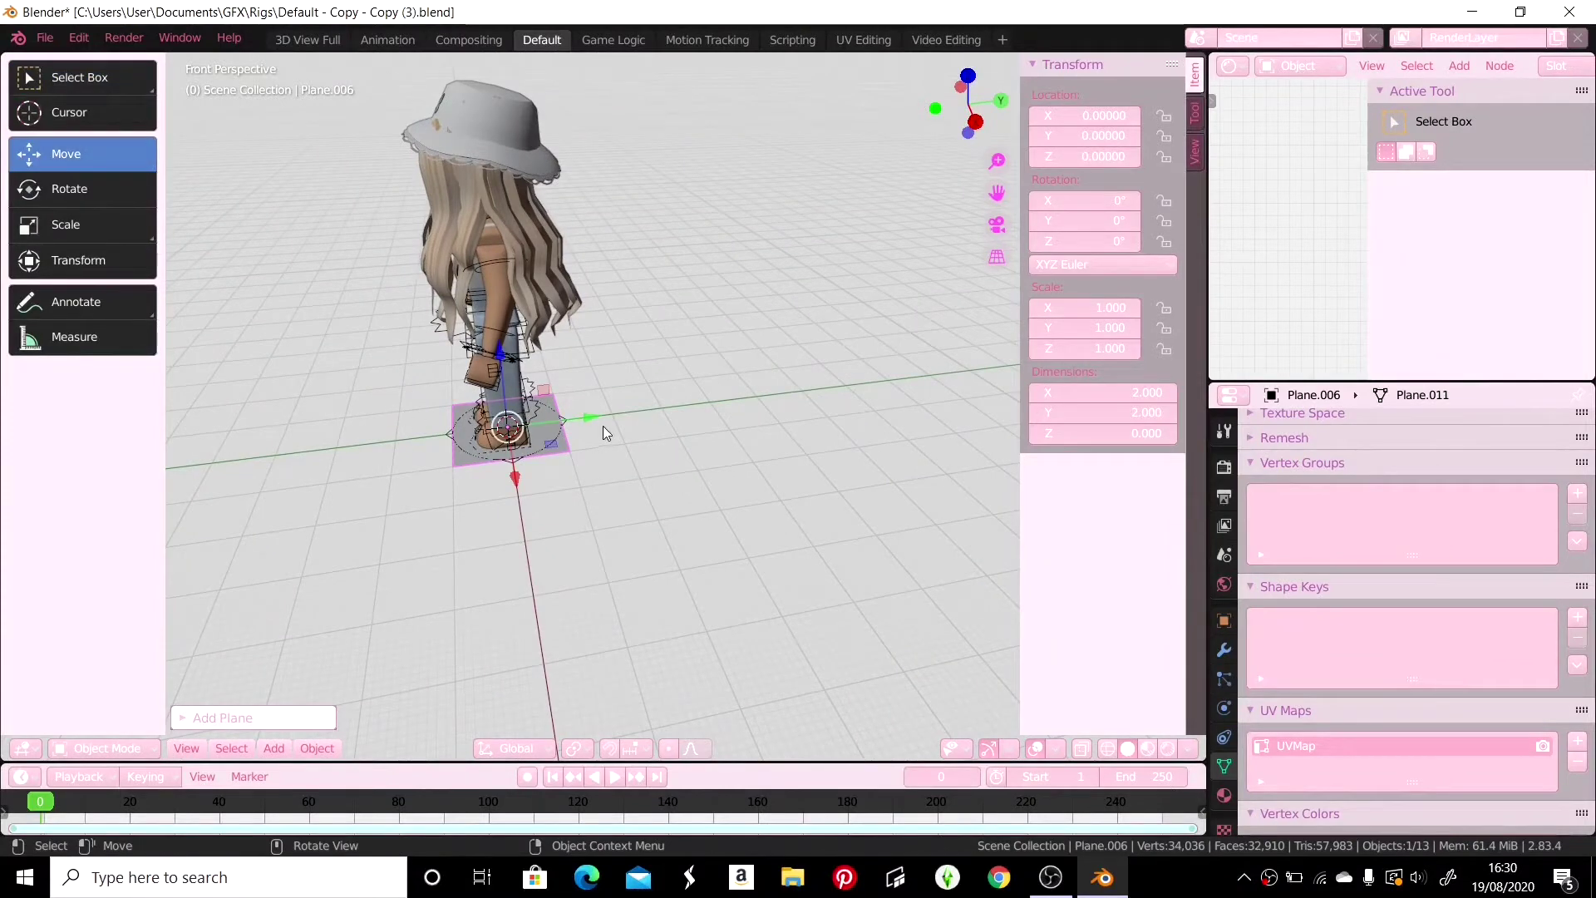
pyautogui.moveTo(589, 420); pyautogui.dragTo(794, 394)
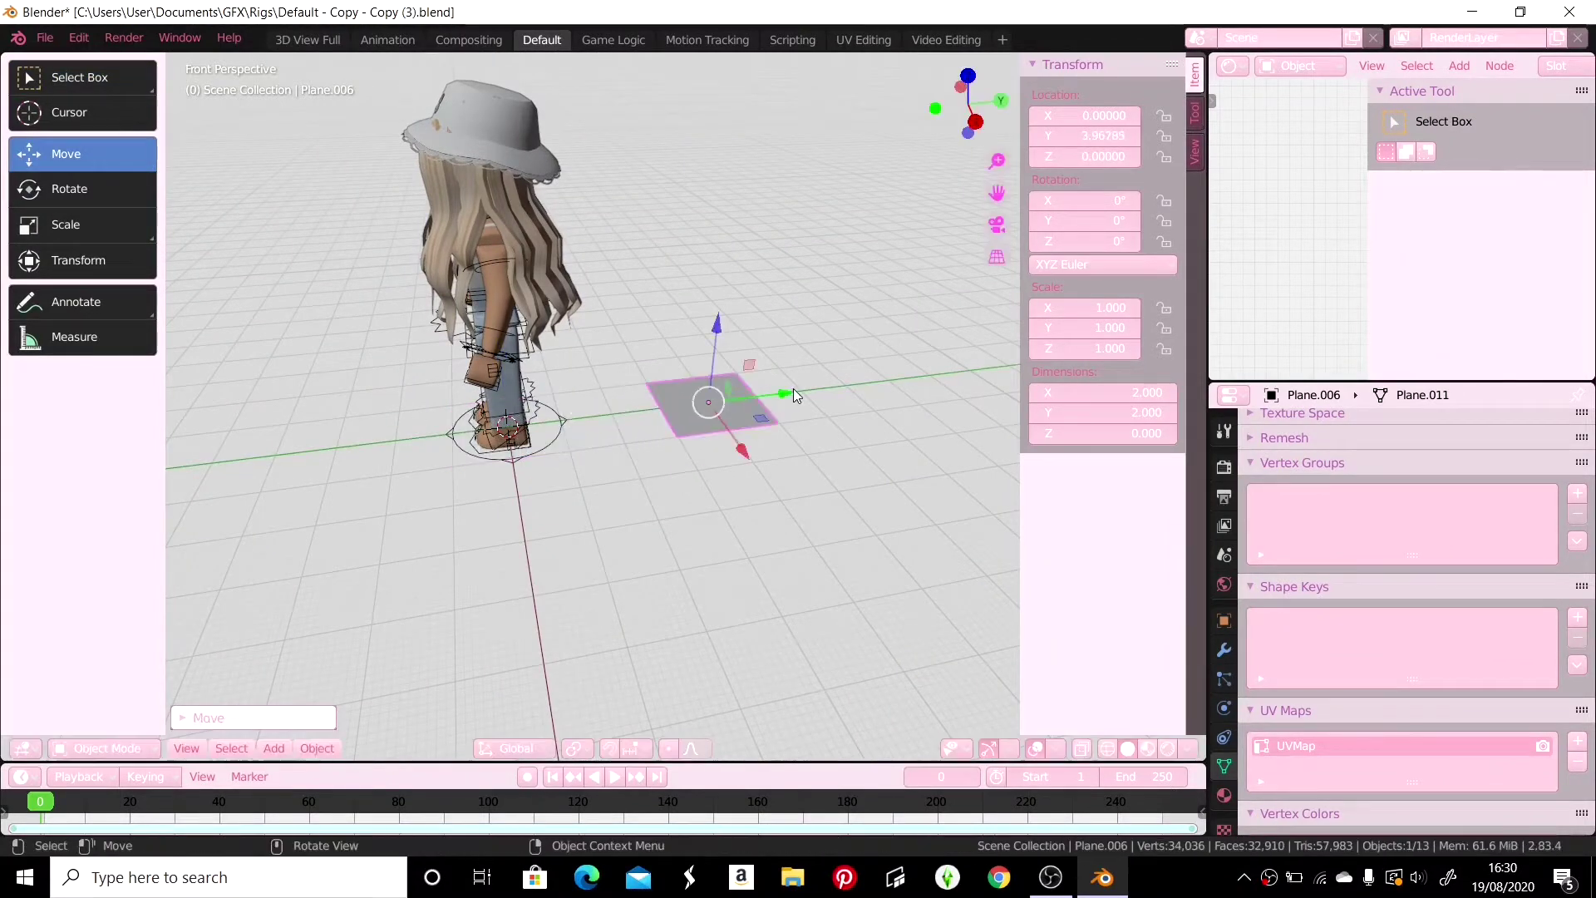
# Stand the plane upright by rotating it exactly 90° about X.
pyautogui.click(113, 198)
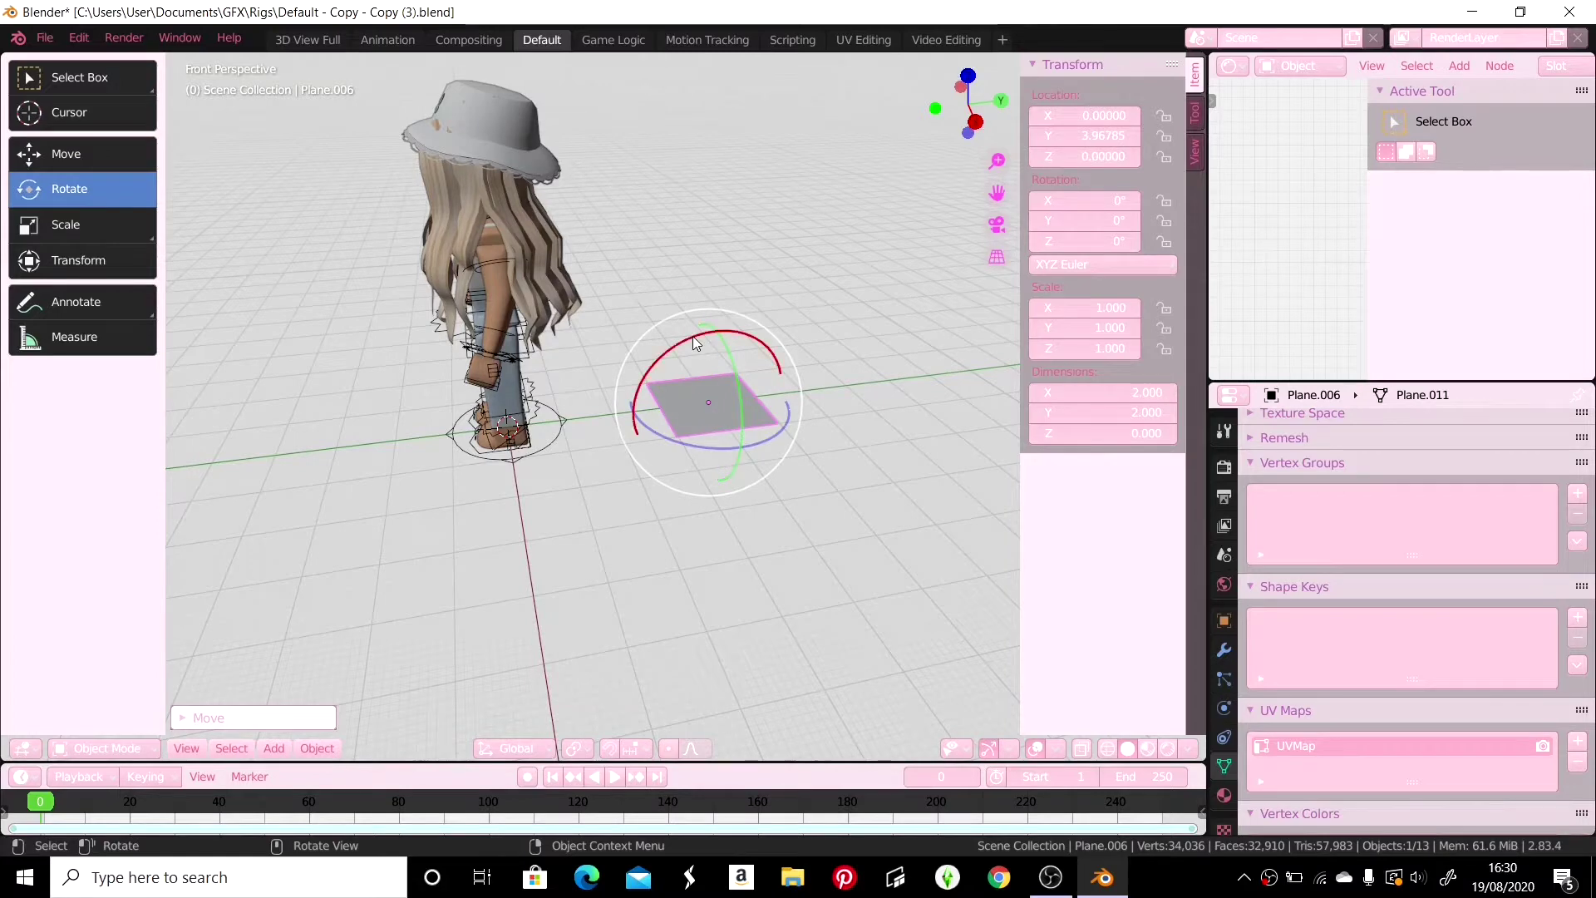
pyautogui.moveTo(695, 342); pyautogui.dragTo(640, 403)
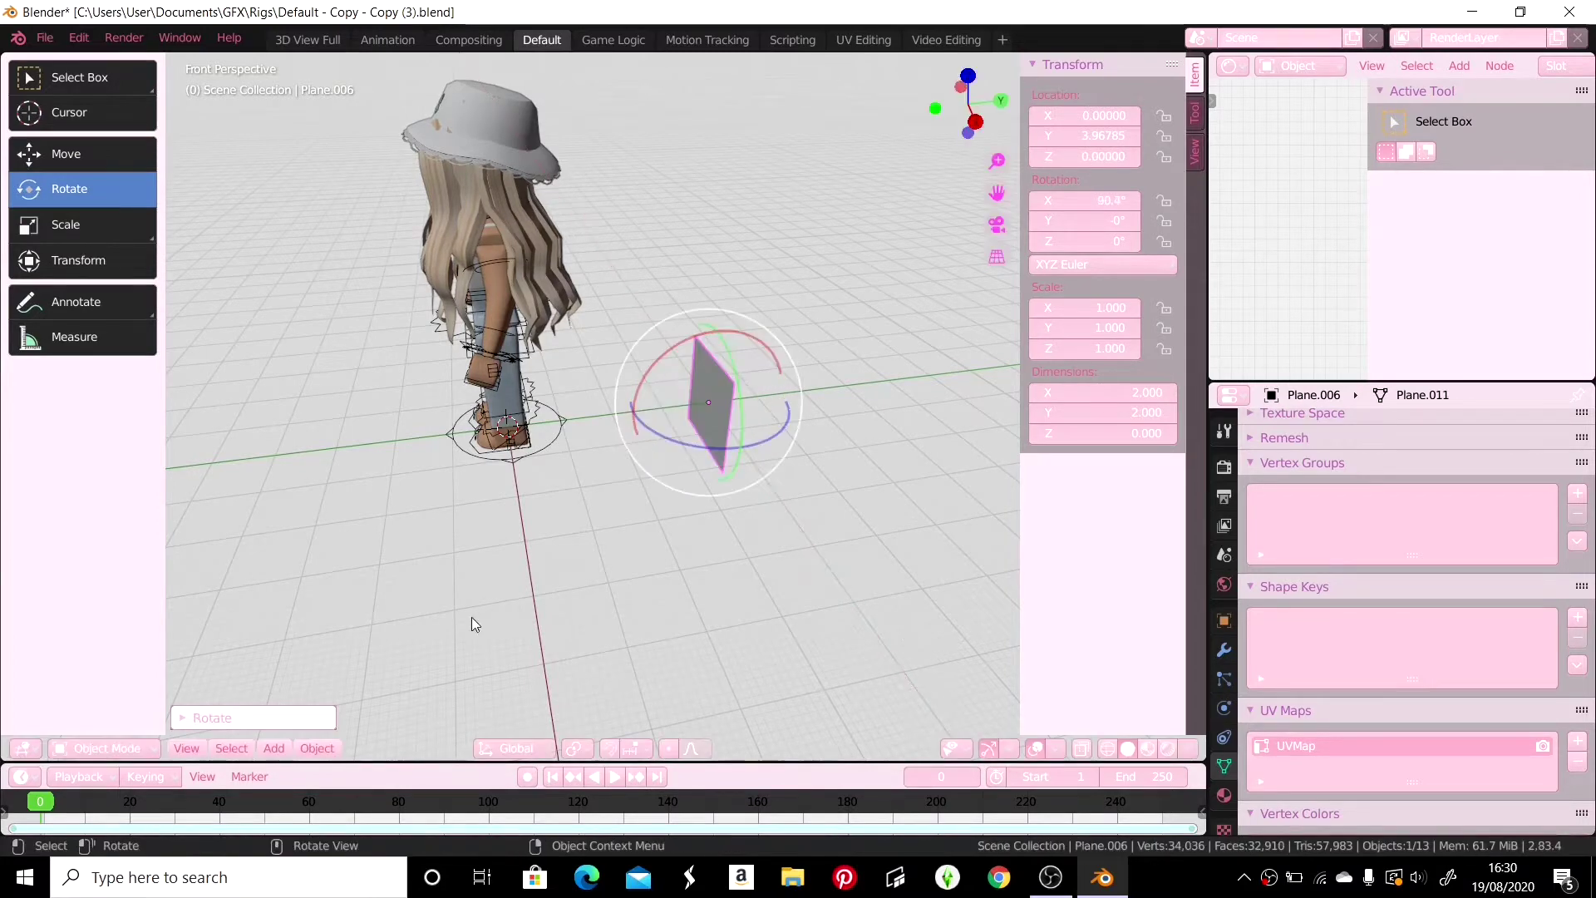
pyautogui.click(280, 718)
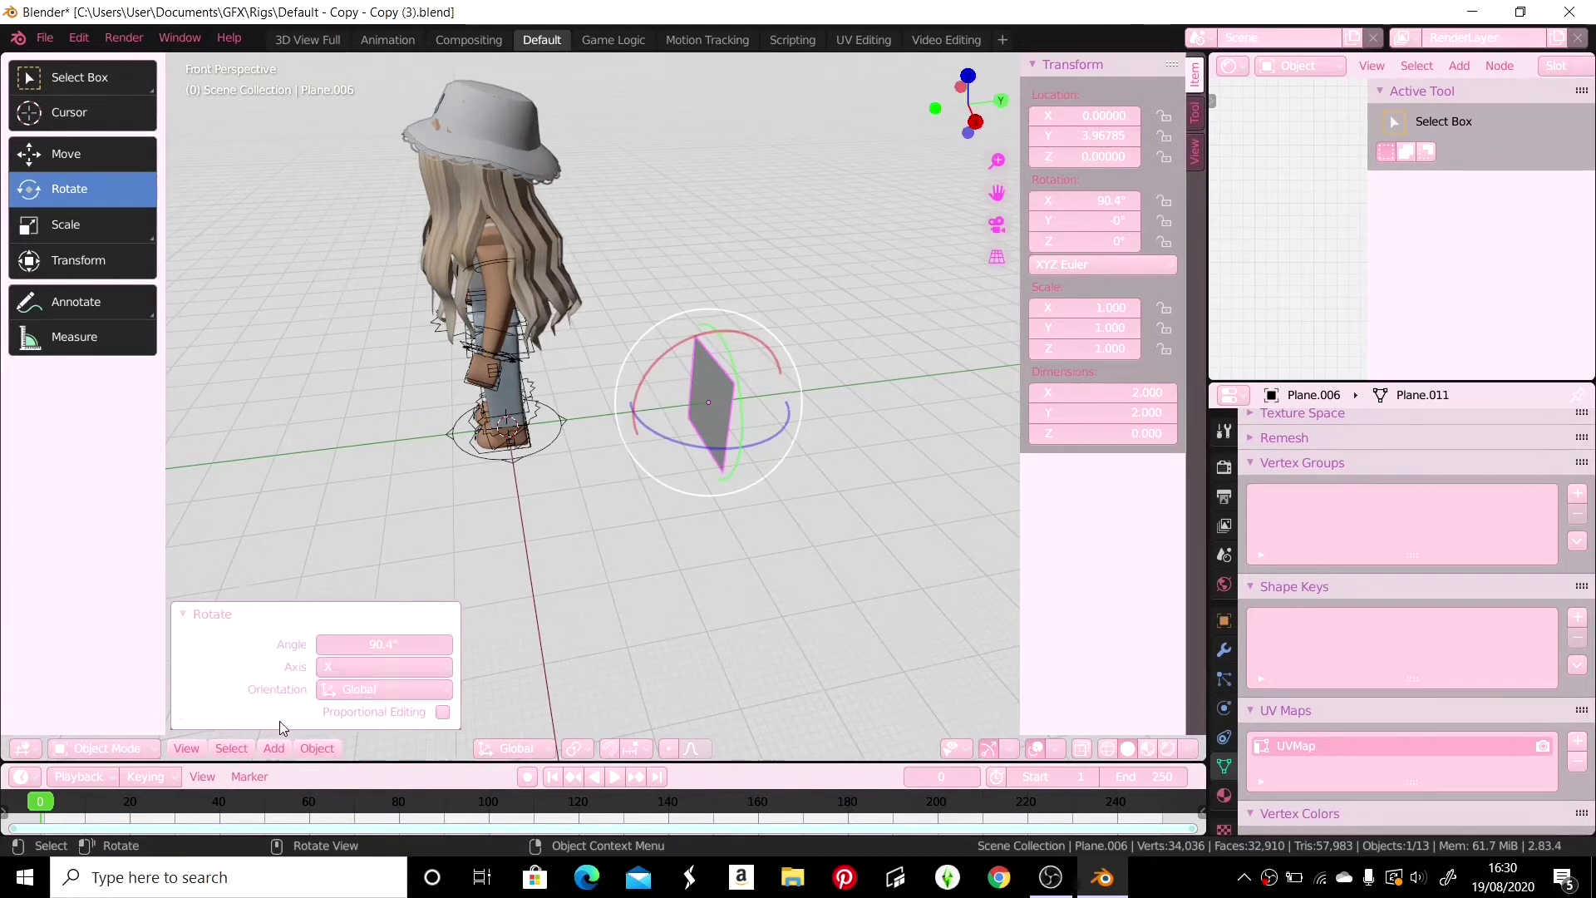
pyautogui.click(411, 649)
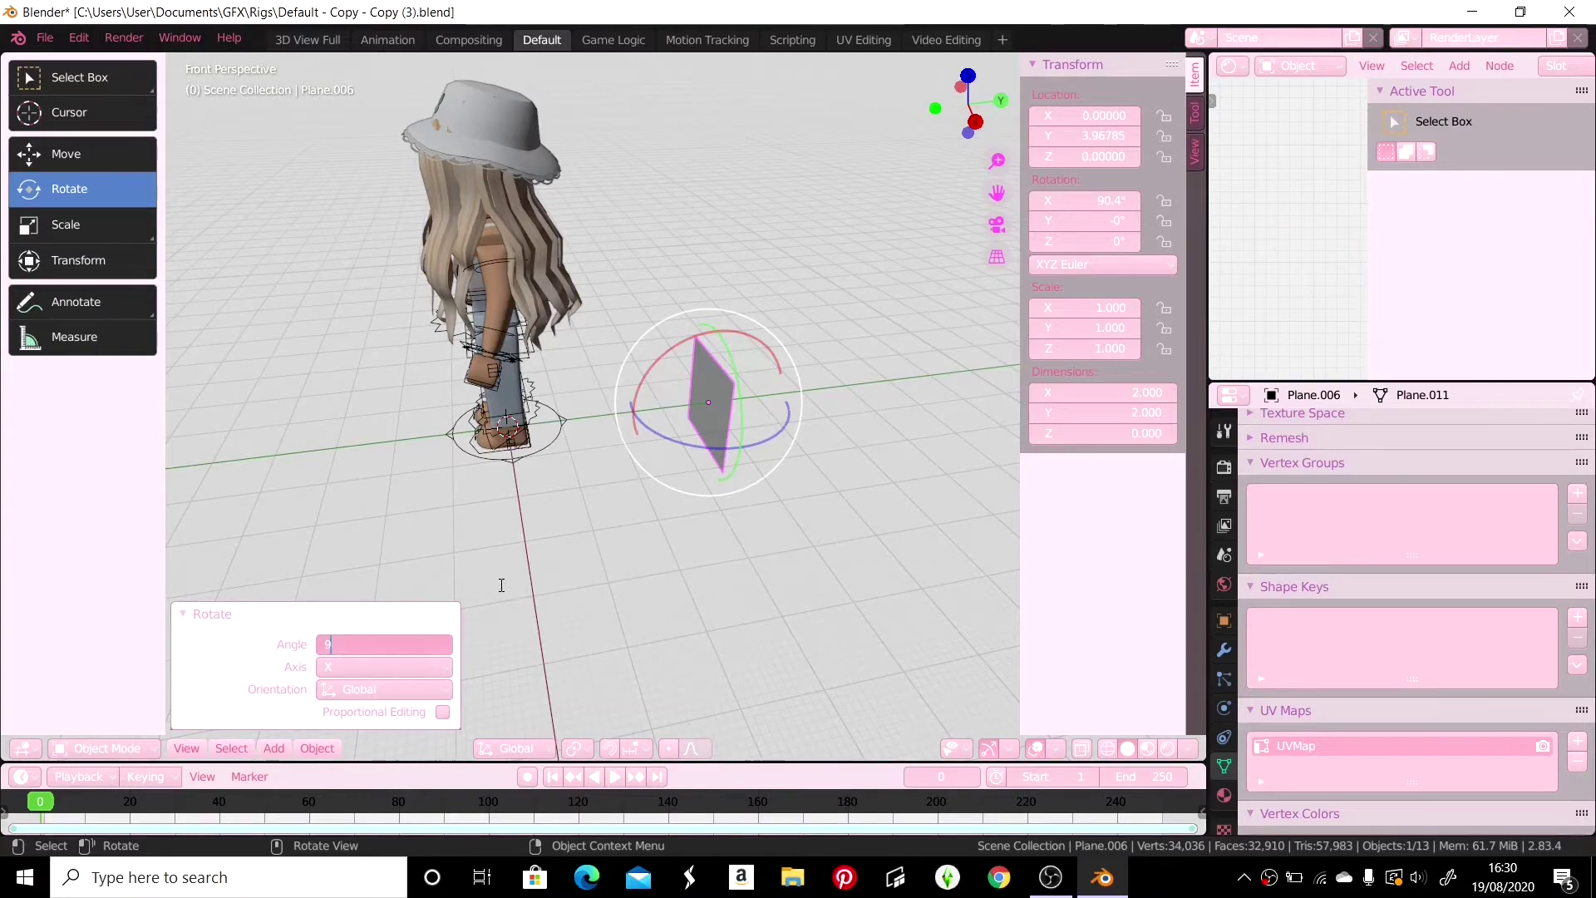
pyautogui.write('0')
pyautogui.press('Return')
# Scale the plane wide along X and tall along Y into a backdrop.
pyautogui.hotkey('shift', '`')
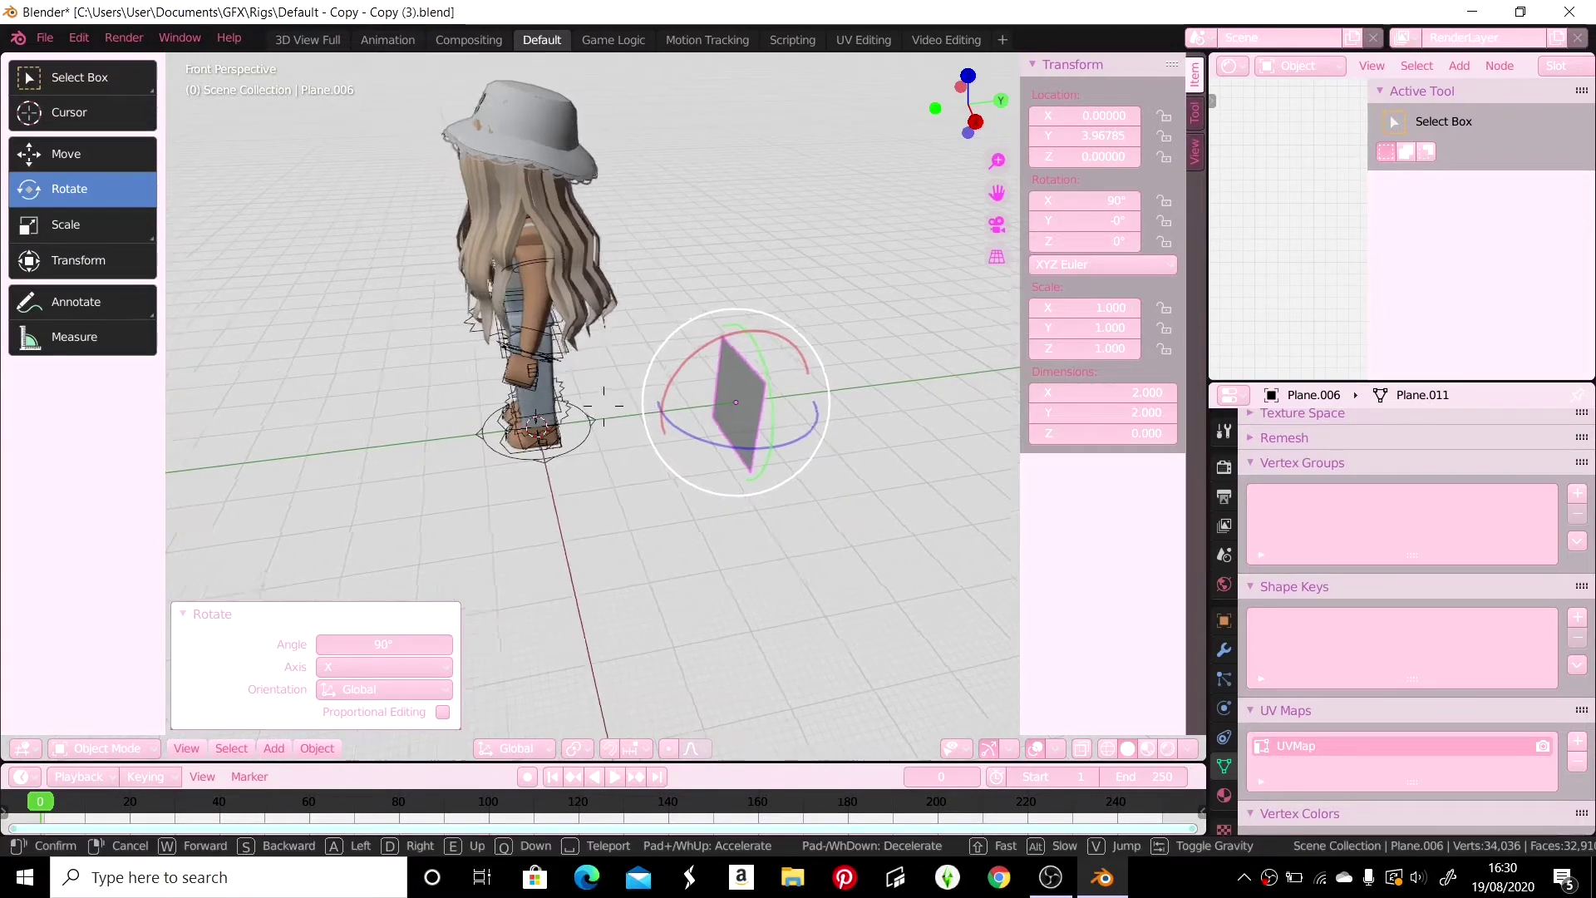
pyautogui.click(604, 397)
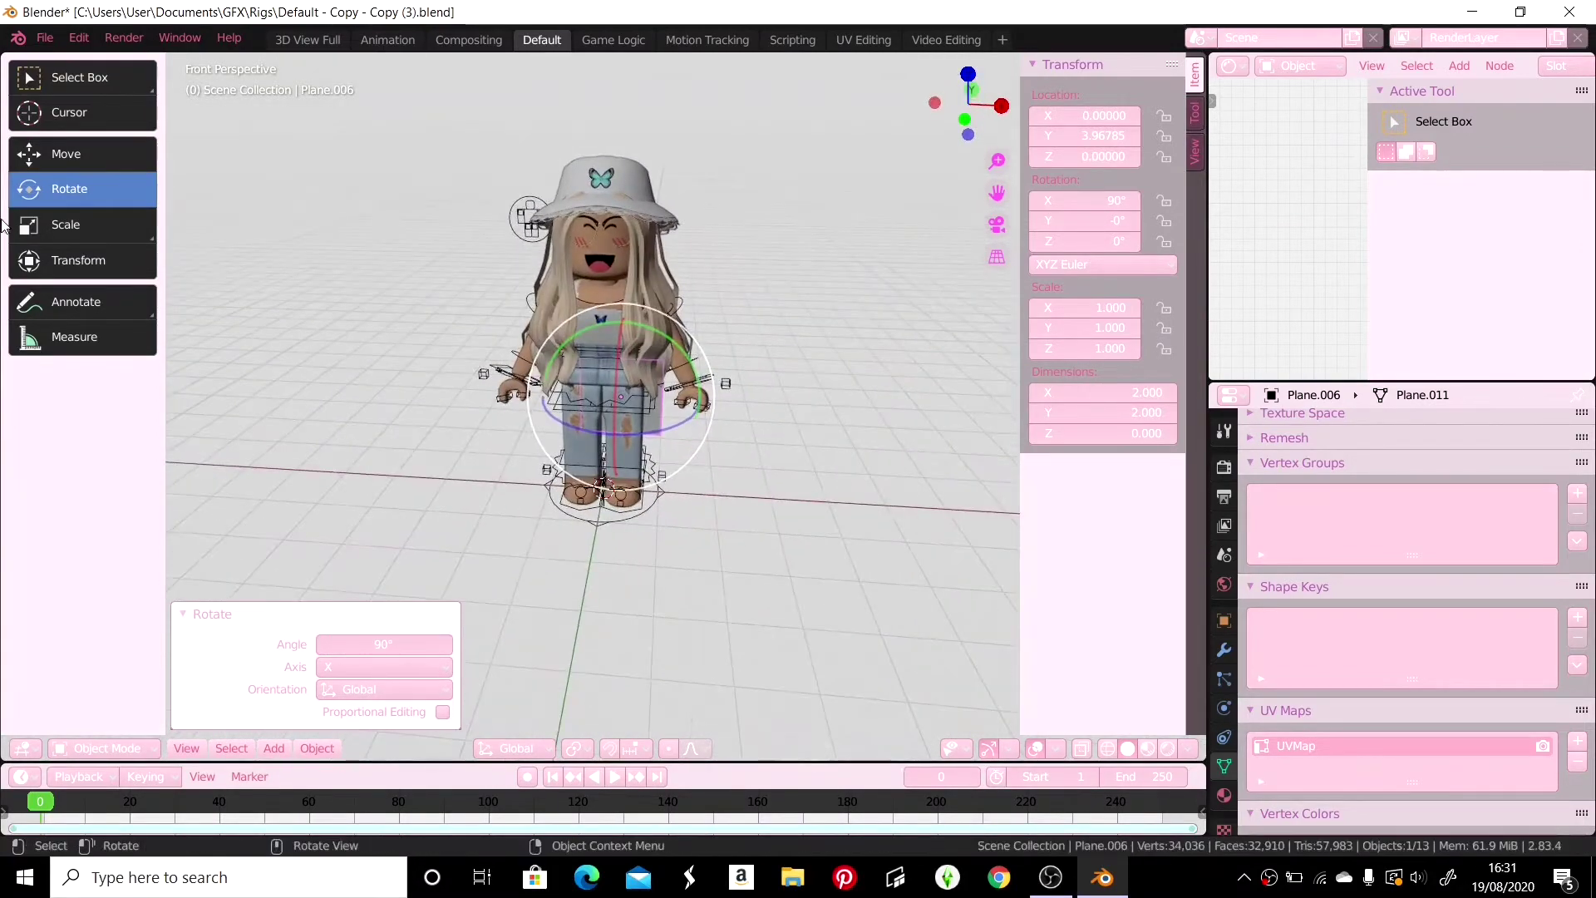
pyautogui.click(80, 243)
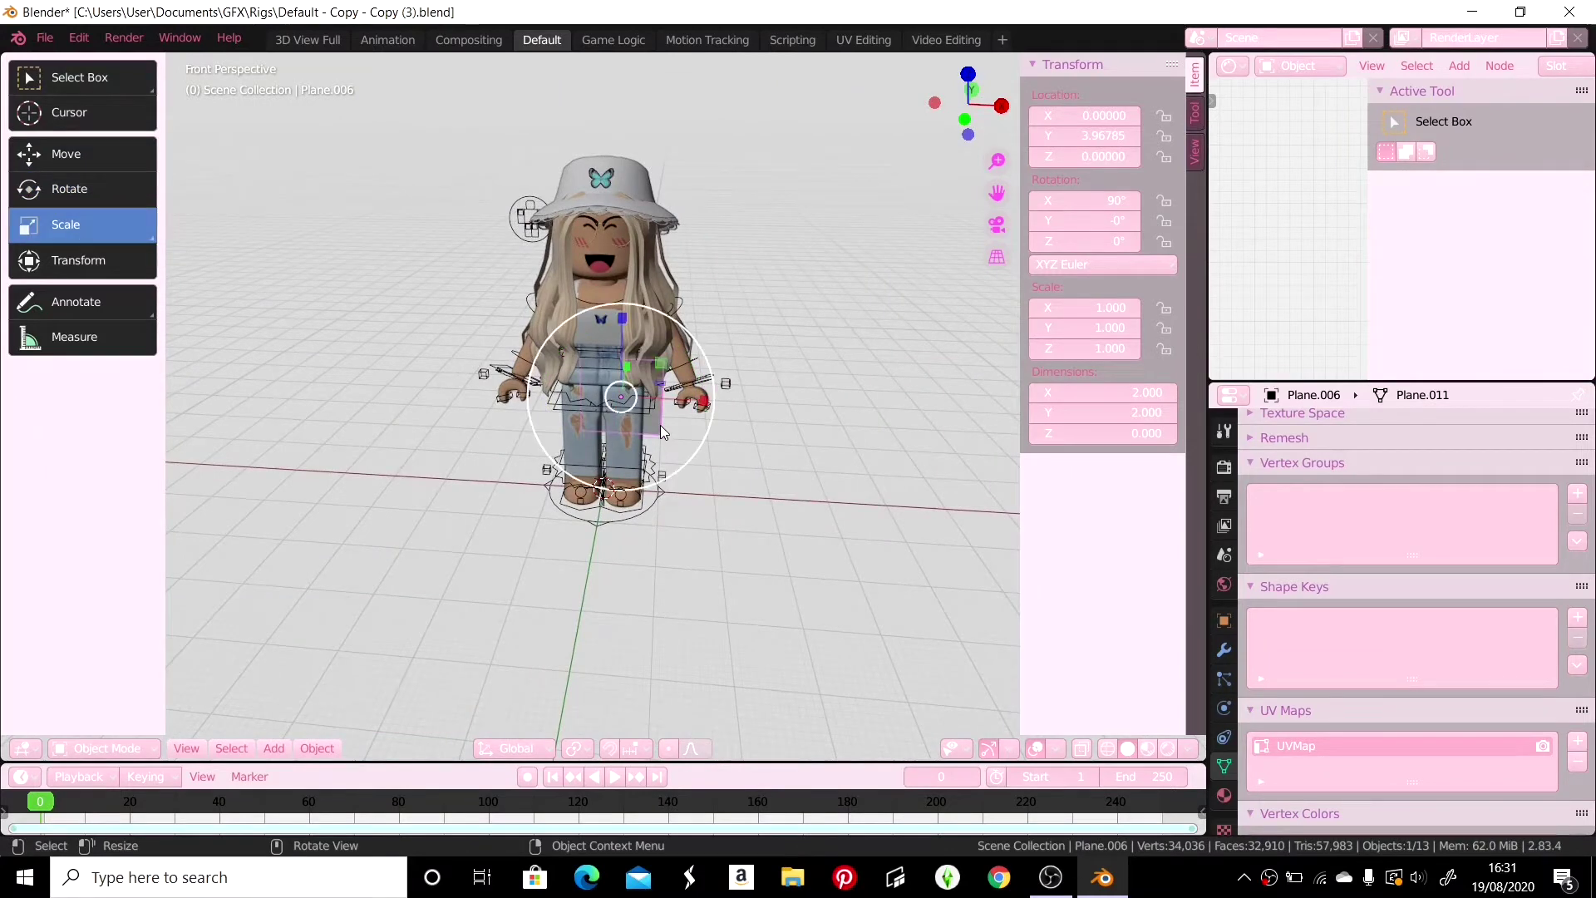
pyautogui.scroll(-5, 660, 426)
pyautogui.moveTo(690, 416)
pyautogui.mouseDown()
pyautogui.moveTo(1019, 411)
pyautogui.moveTo(866, 371)
pyautogui.mouseUp()
pyautogui.moveTo(606, 341); pyautogui.dragTo(658, 297)
pyautogui.click(657, 291)
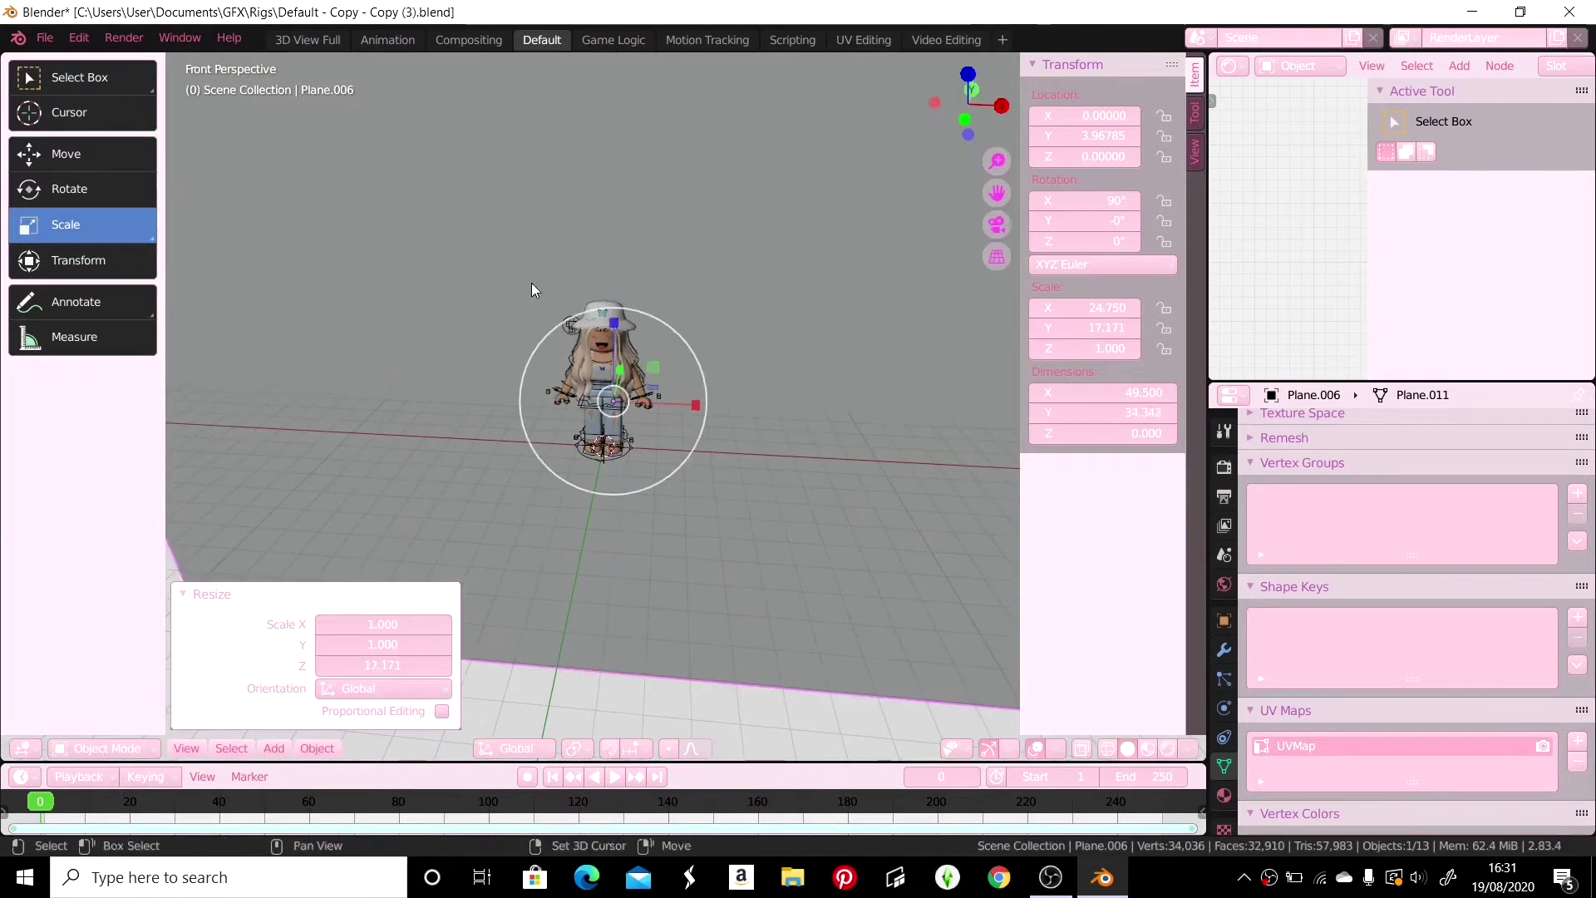
# Double the backdrop plane's width along X, then deselect it.
pyautogui.hotkey('shift', '`')
pyautogui.press('w')
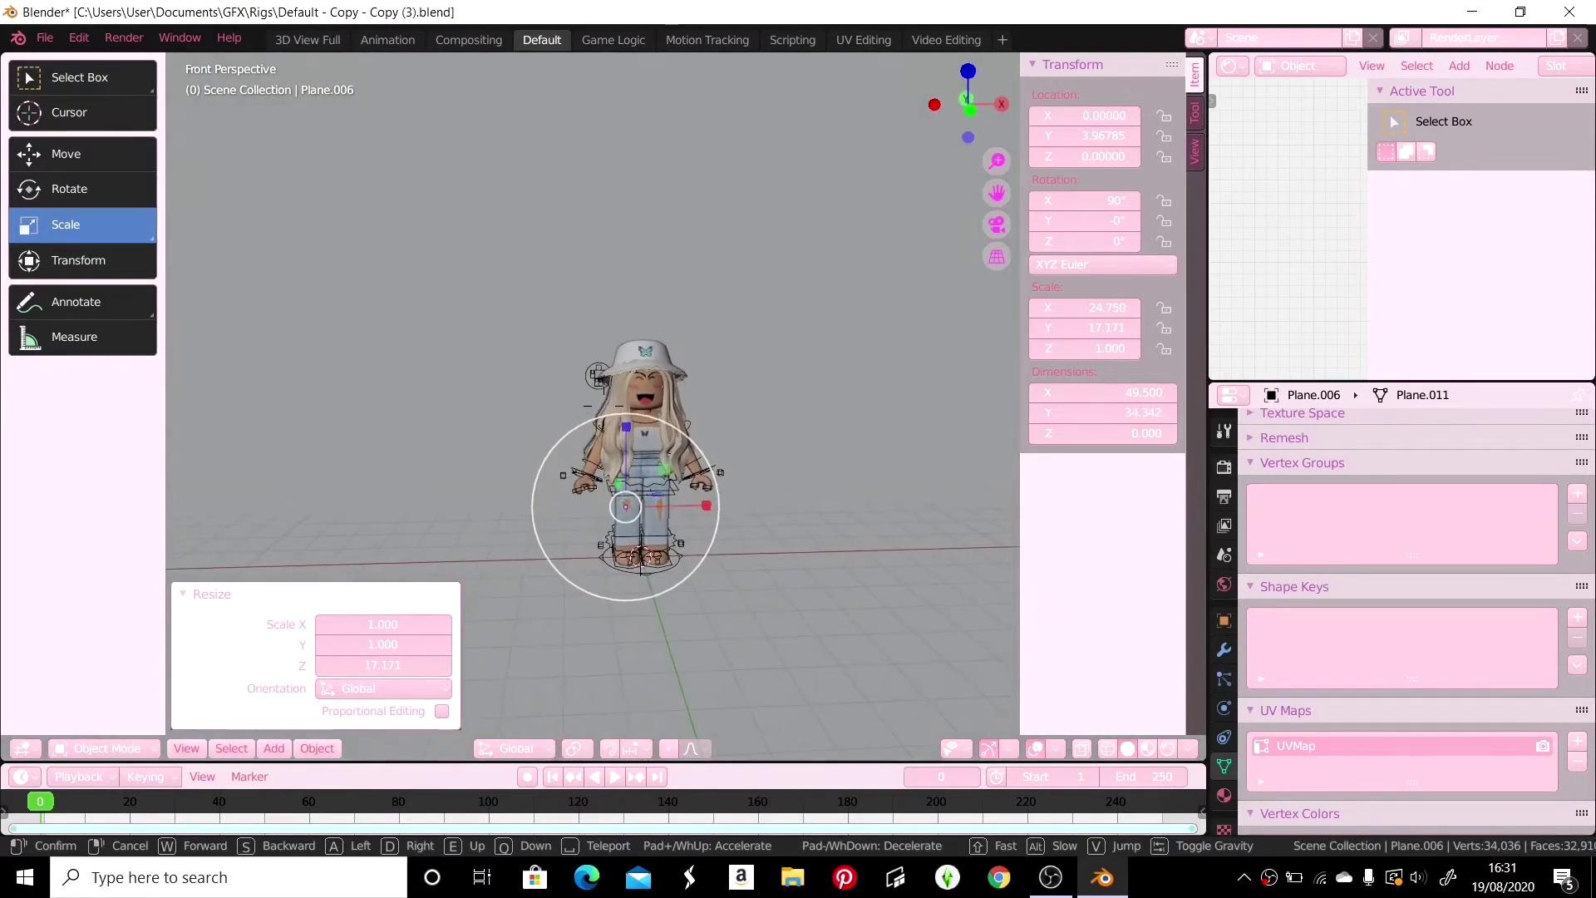
pyautogui.press('s')
pyautogui.click(798, 313)
pyautogui.moveTo(690, 439); pyautogui.dragTo(757, 424)
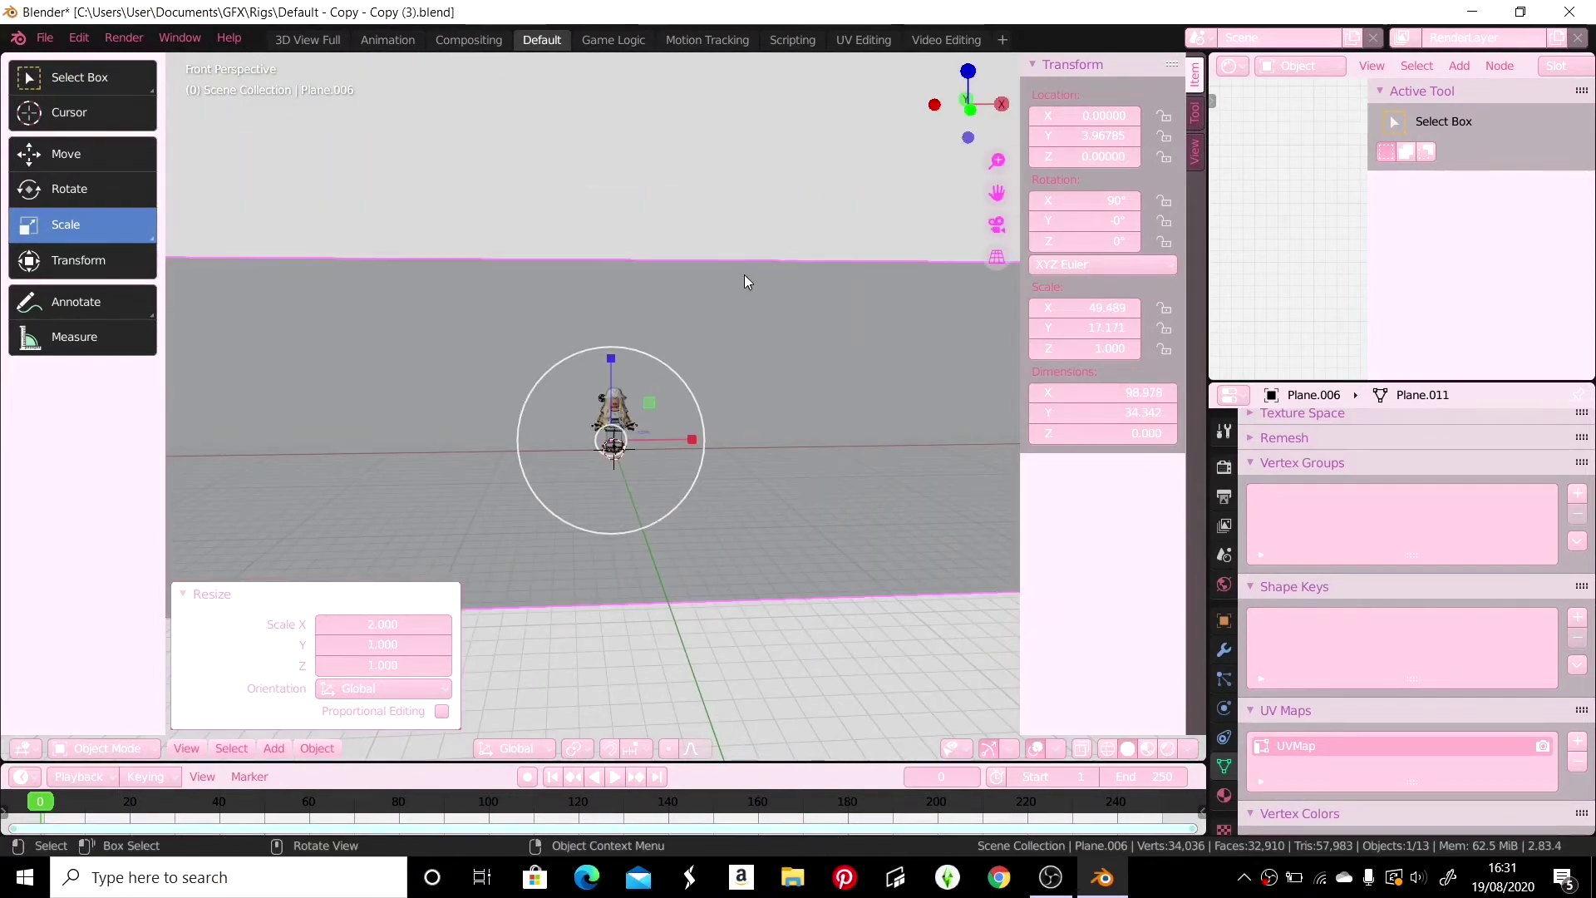
pyautogui.press('h')
pyautogui.scroll(5, 750, 374)
pyautogui.scroll(3, 758, 582)
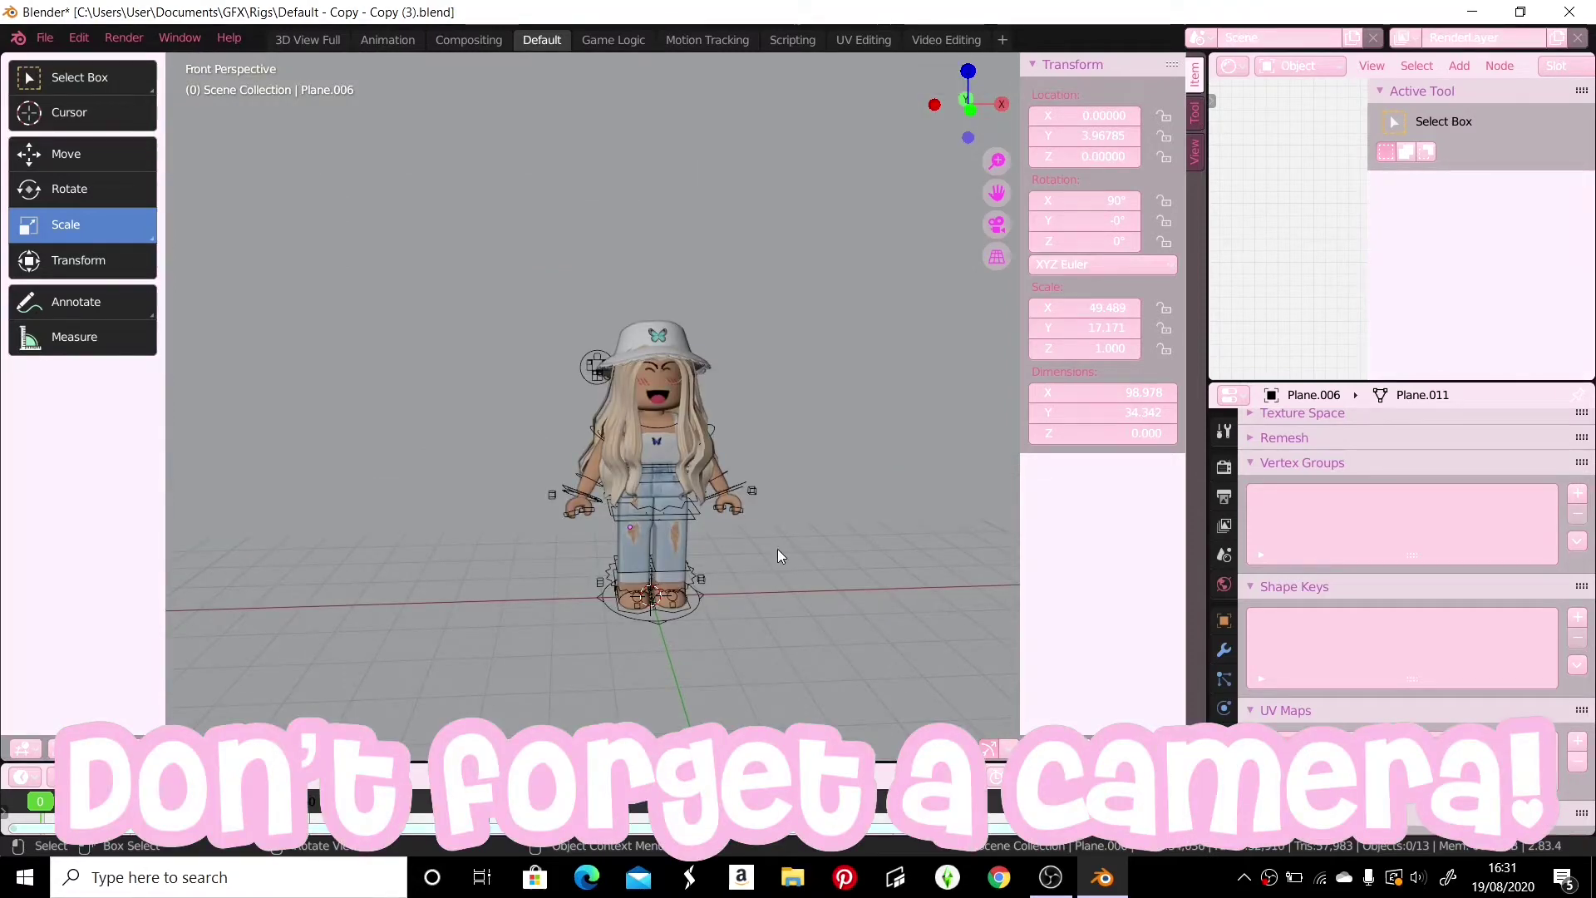
# Add a camera to the scene and look through it.
pyautogui.hotkey('shift', 'a')
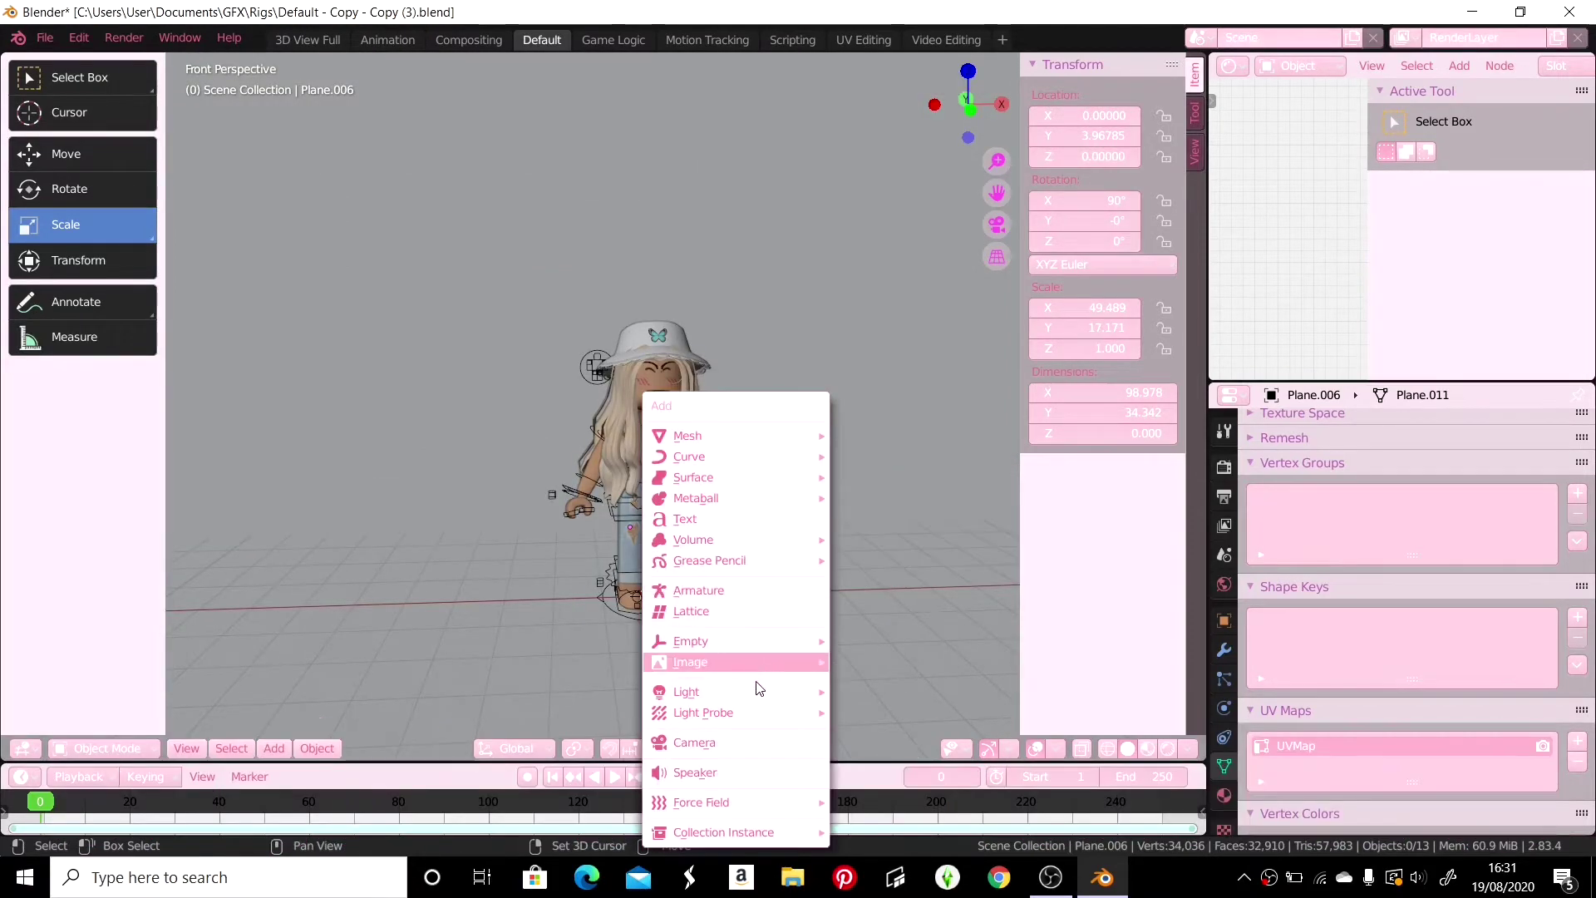
pyautogui.click(728, 743)
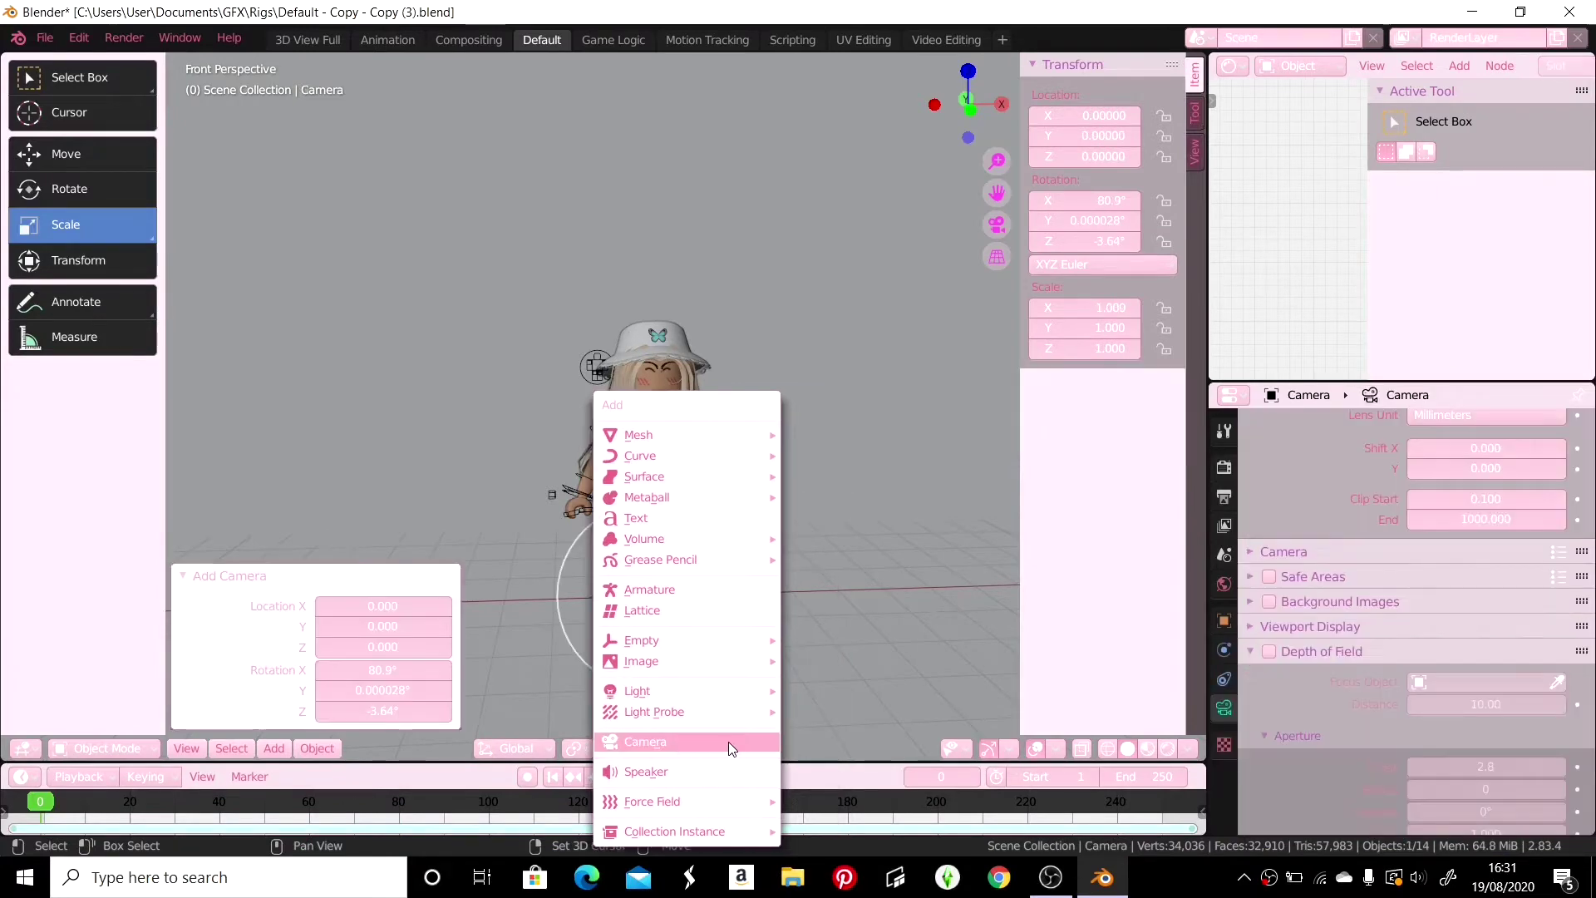
pyautogui.click(1003, 223)
# Fly the camera with walk navigation until the whole character and hat fill the frame.
pyautogui.hotkey('shift', '`')
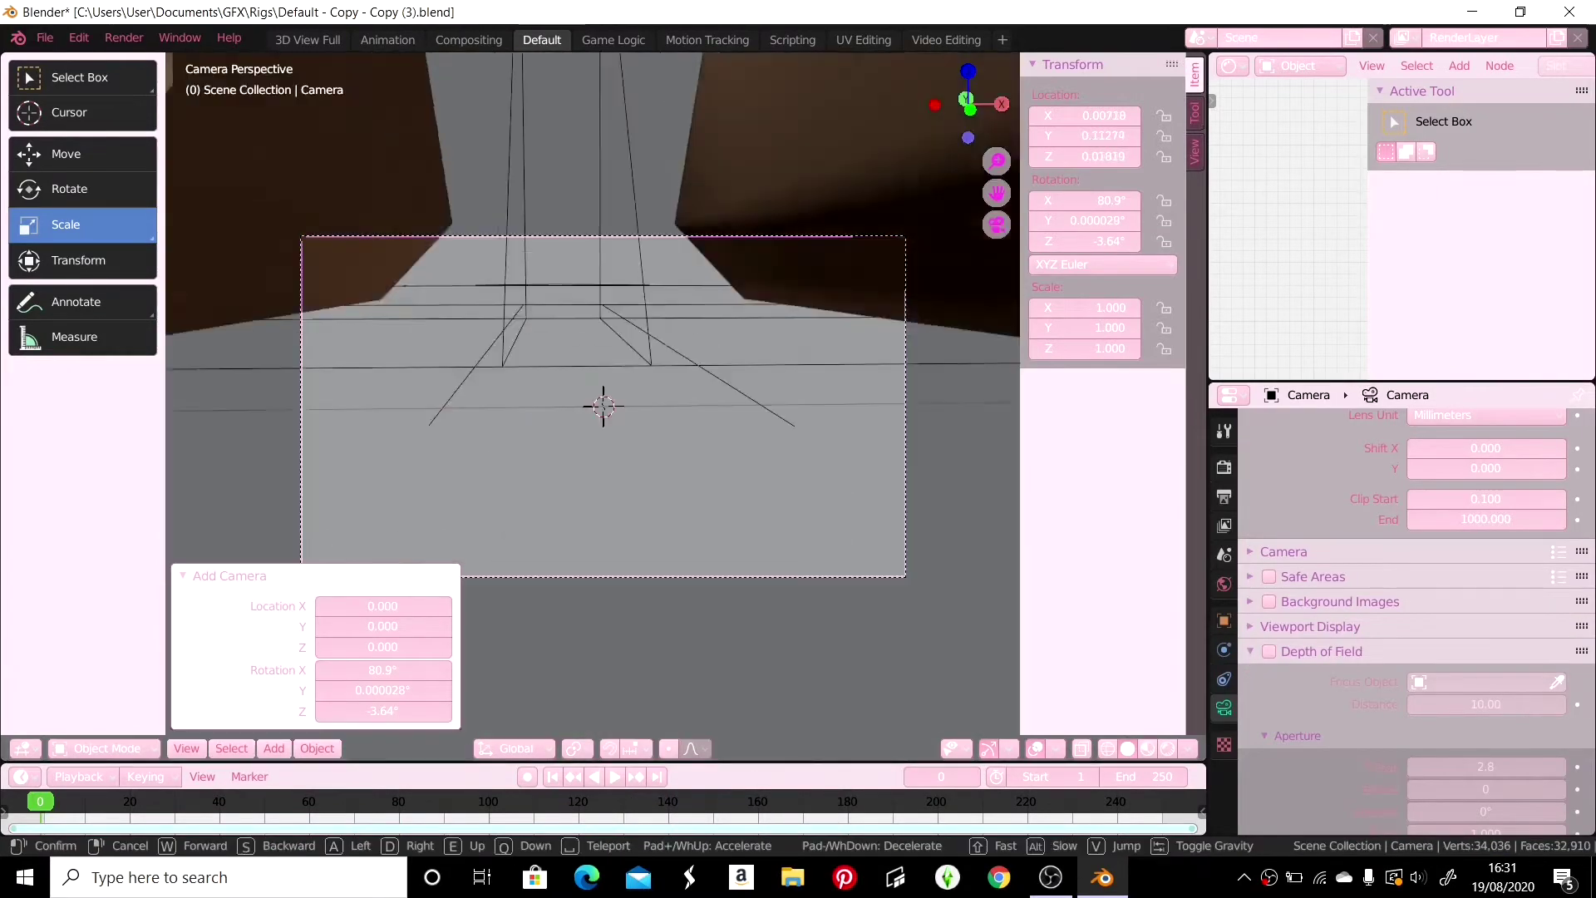
pyautogui.press('s')
pyautogui.press('w')
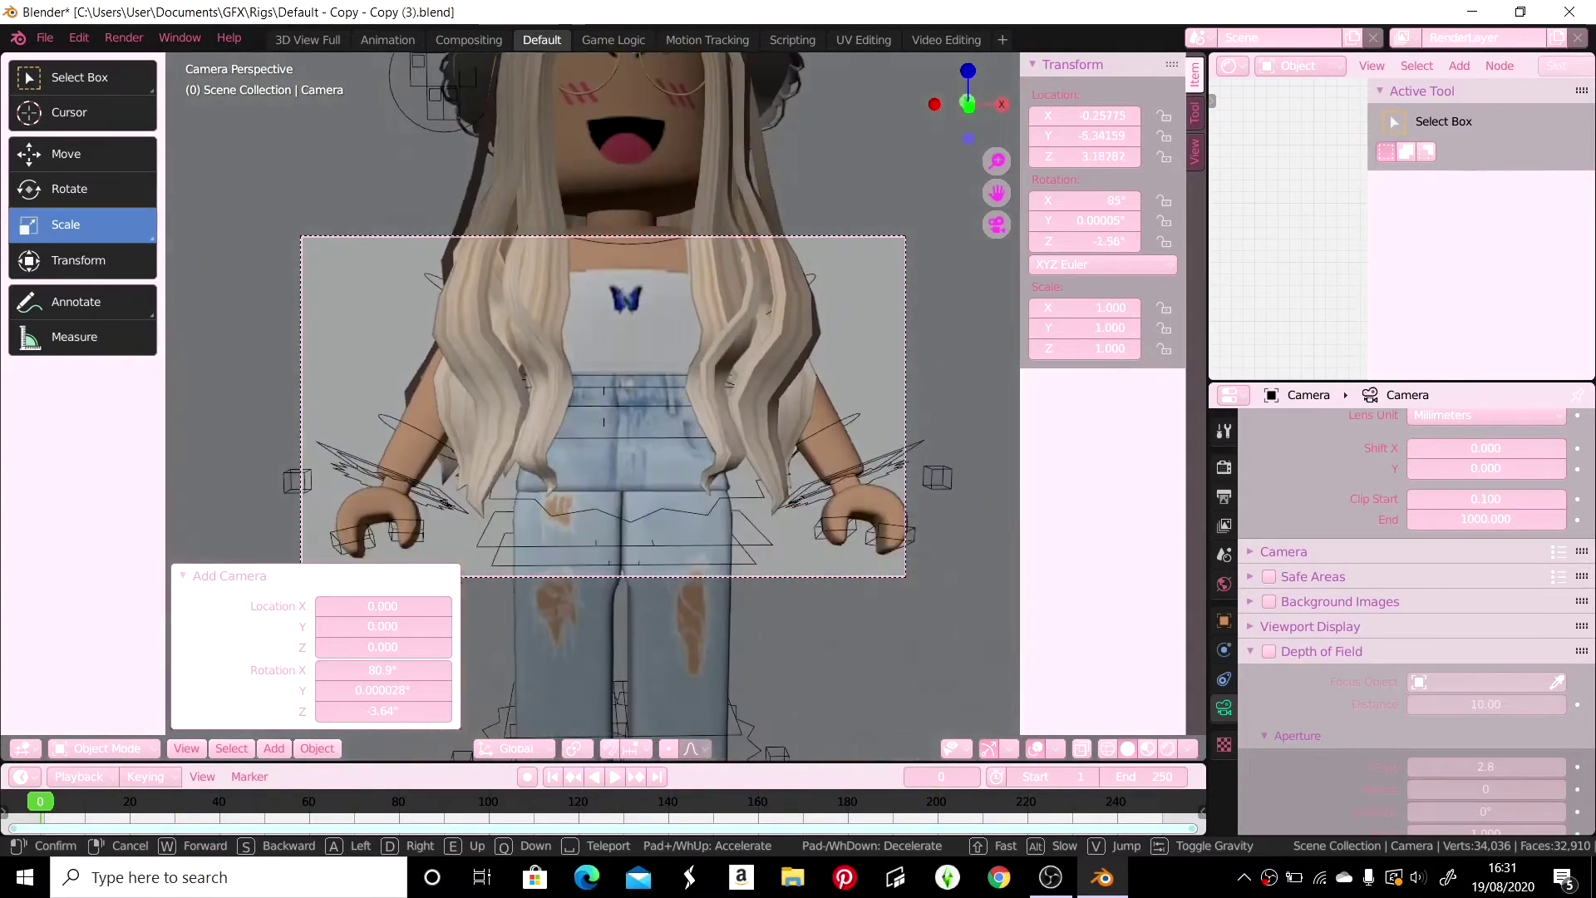
pyautogui.press('e')
pyautogui.press('s')
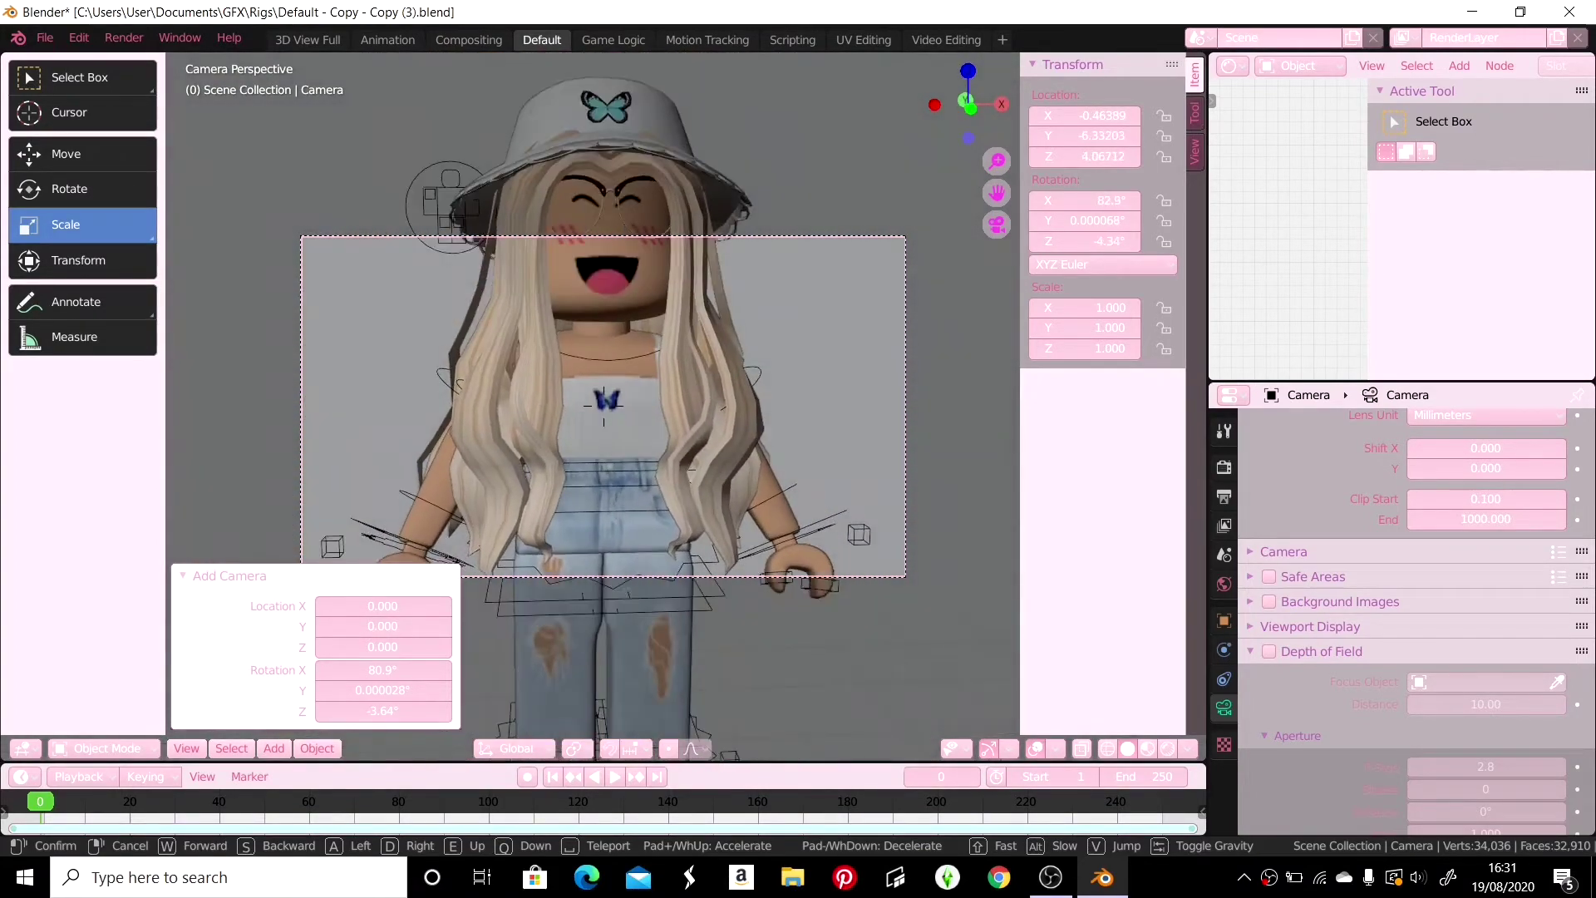
pyautogui.press('s')
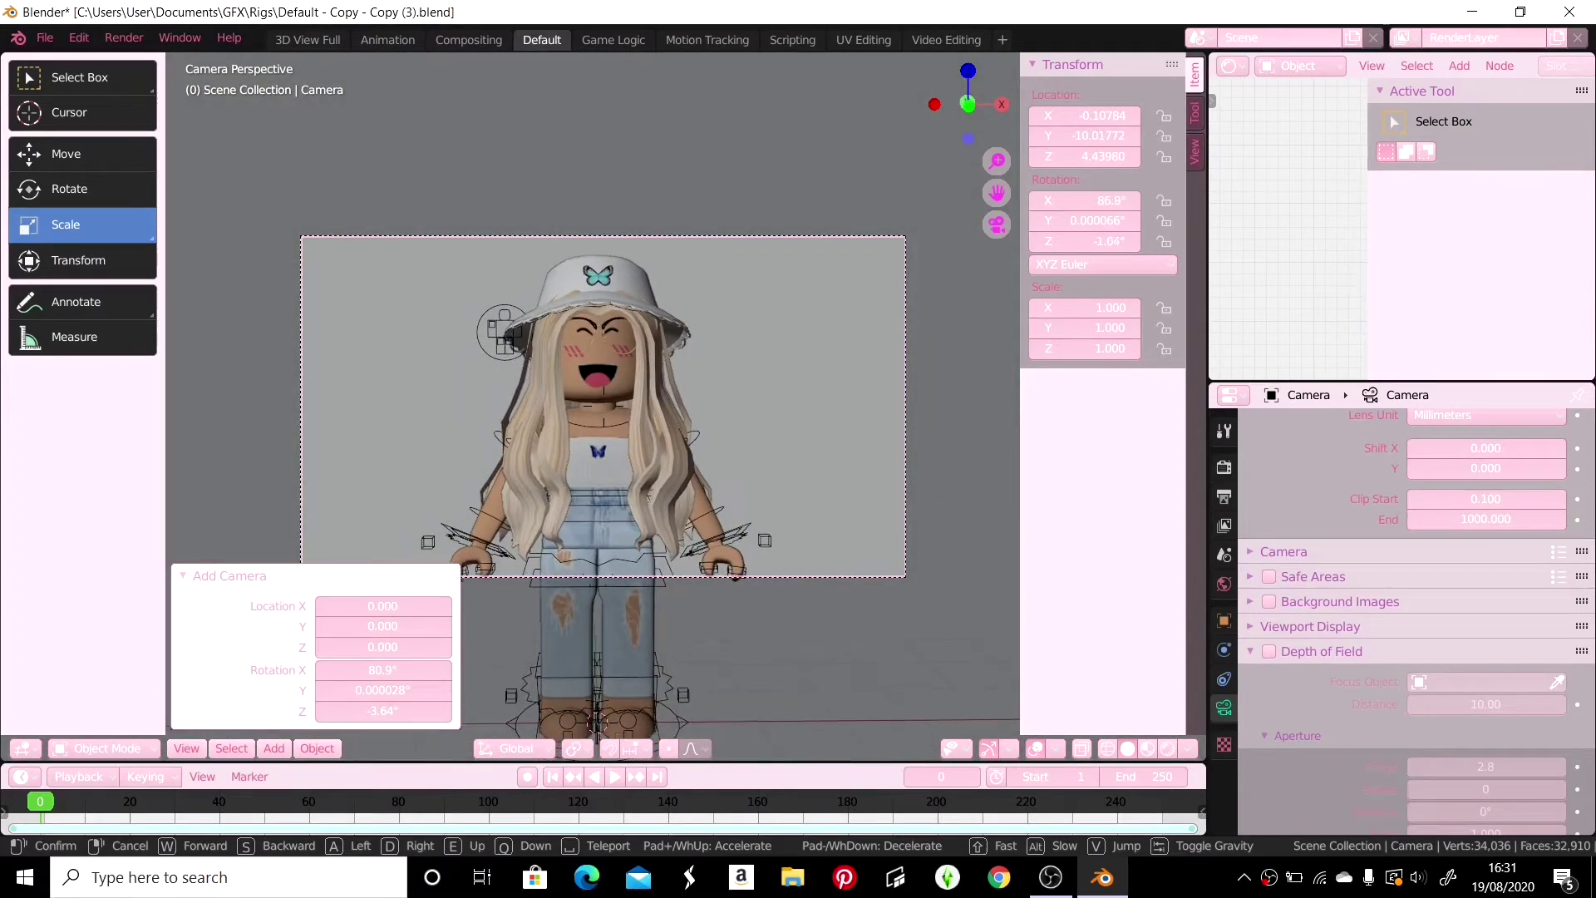
pyautogui.click(620, 421)
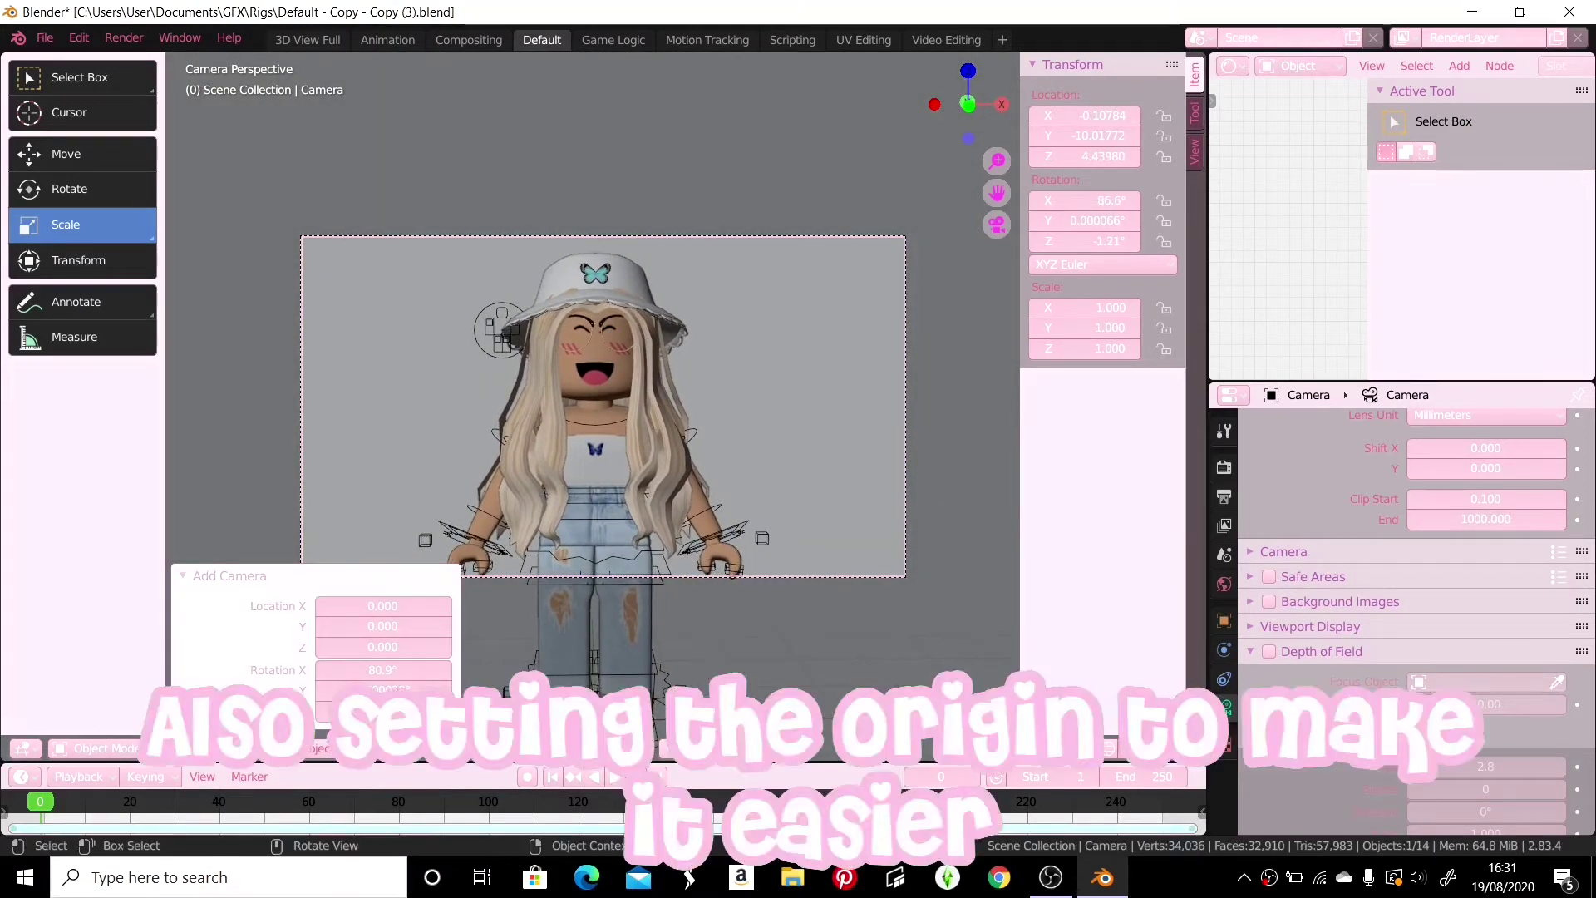
# Switch to Rendered shading and set Clumsylivv2's origin to its geometry.
pyautogui.click(1164, 751)
pyautogui.click(611, 350)
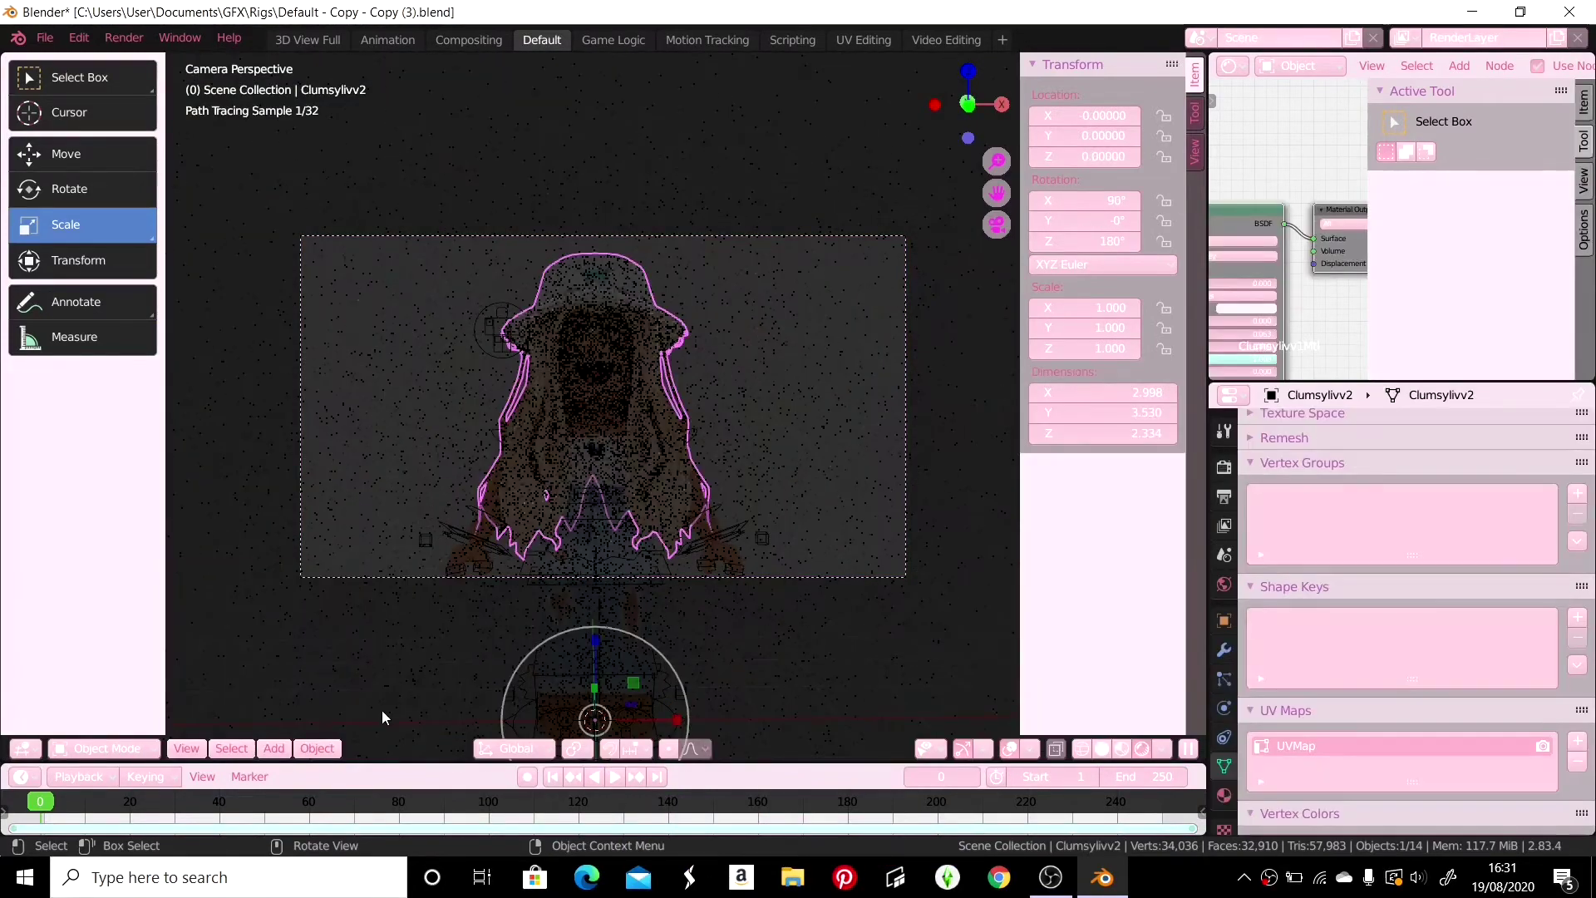
pyautogui.click(316, 747)
pyautogui.moveTo(349, 703)
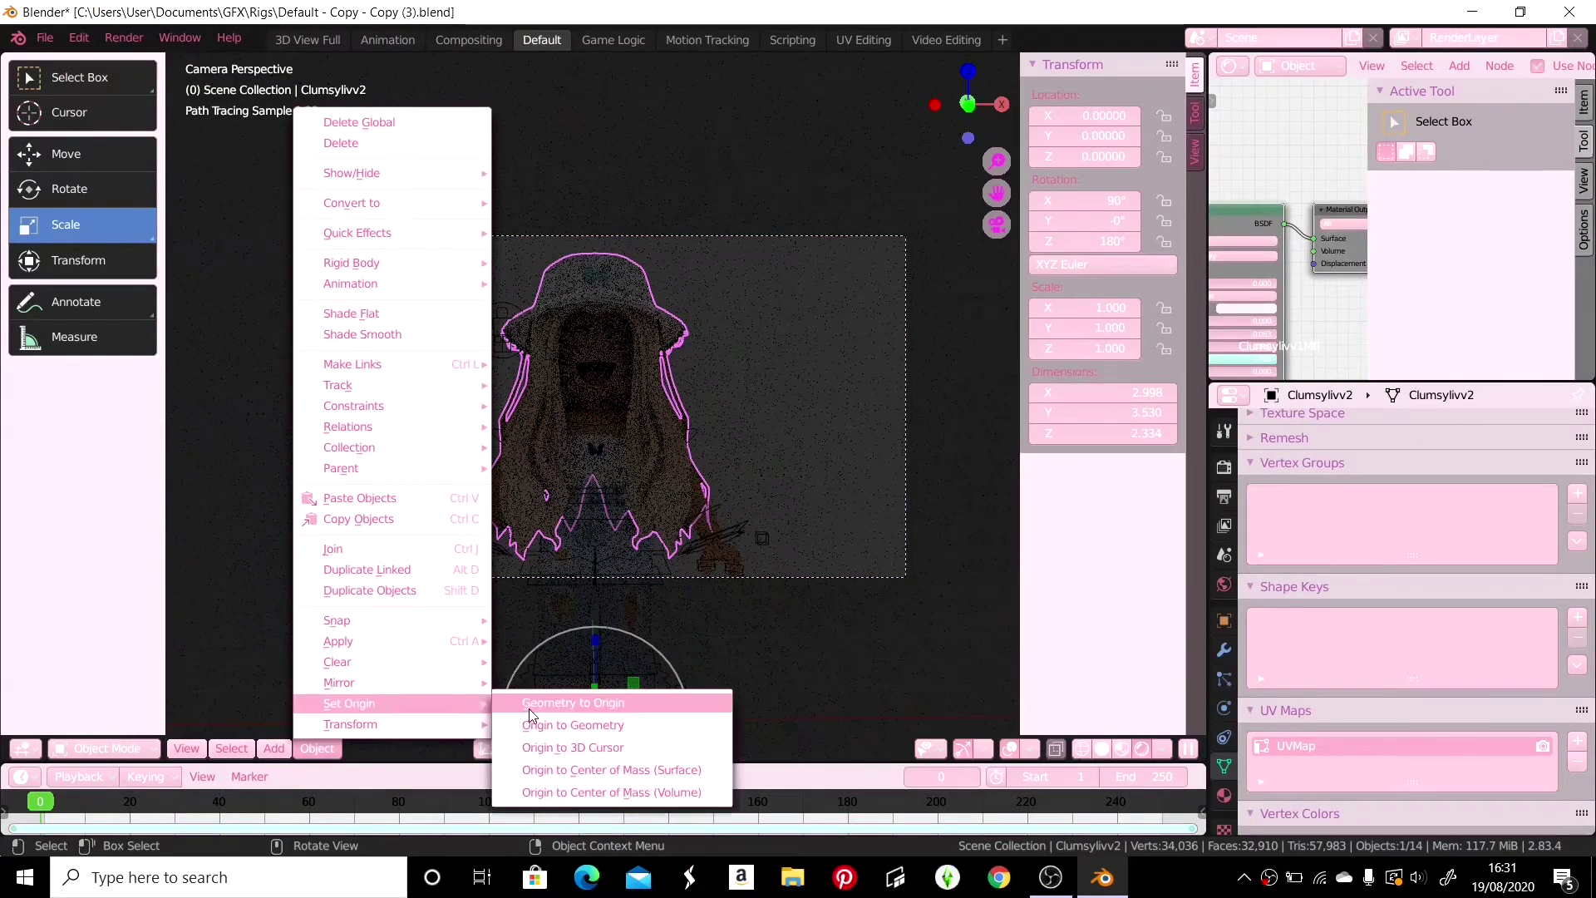
pyautogui.click(540, 725)
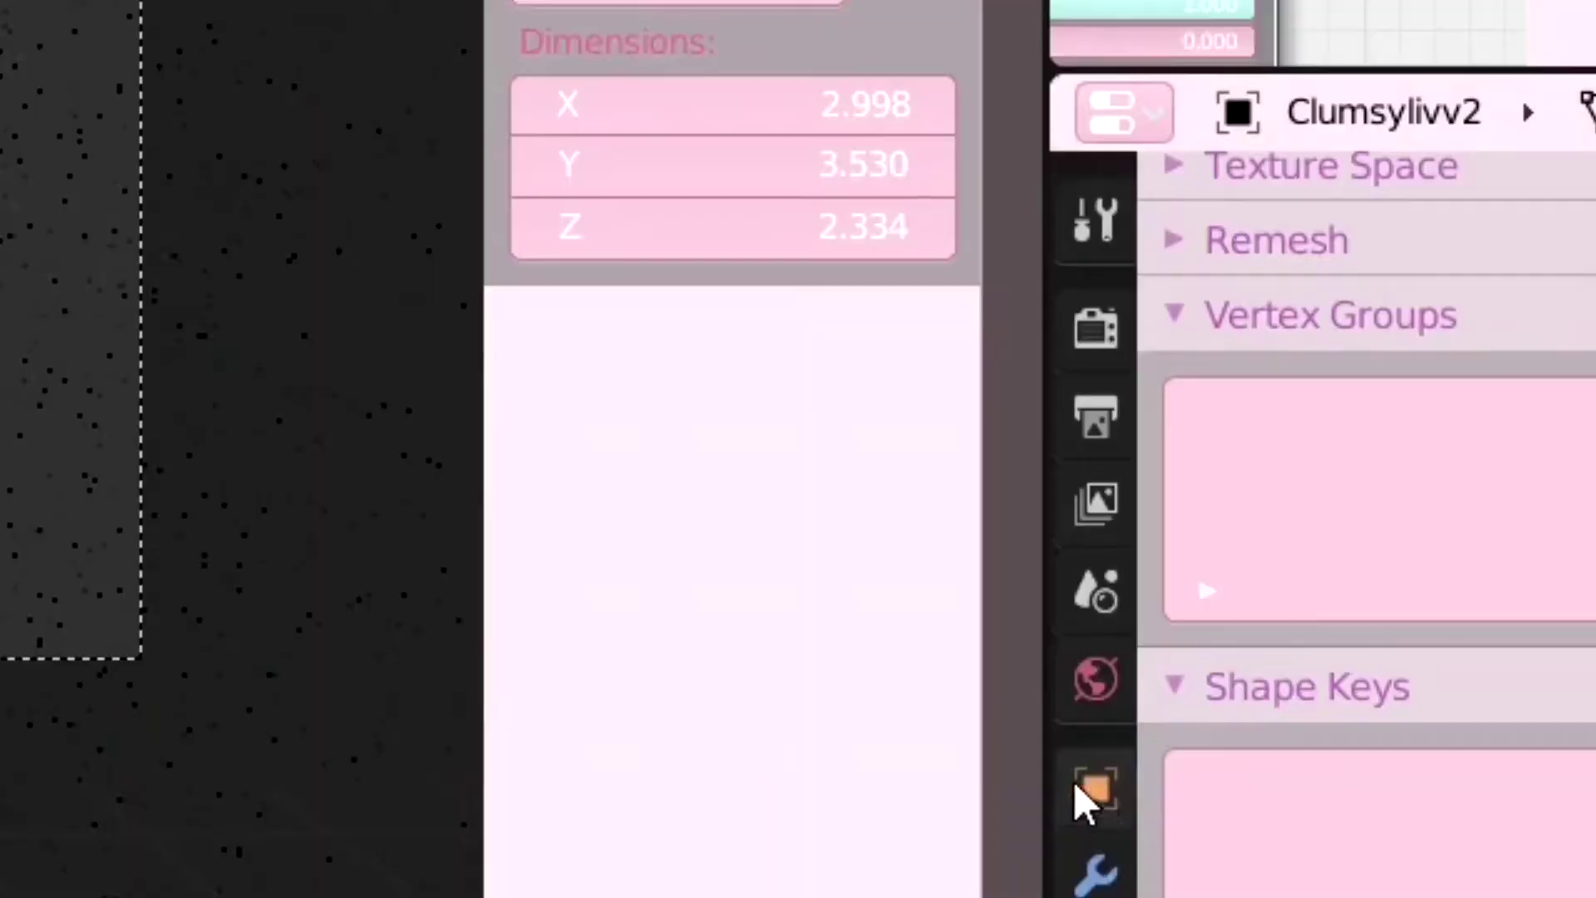
# Enable Denoising in the View Layer render settings.
pyautogui.click(1094, 493)
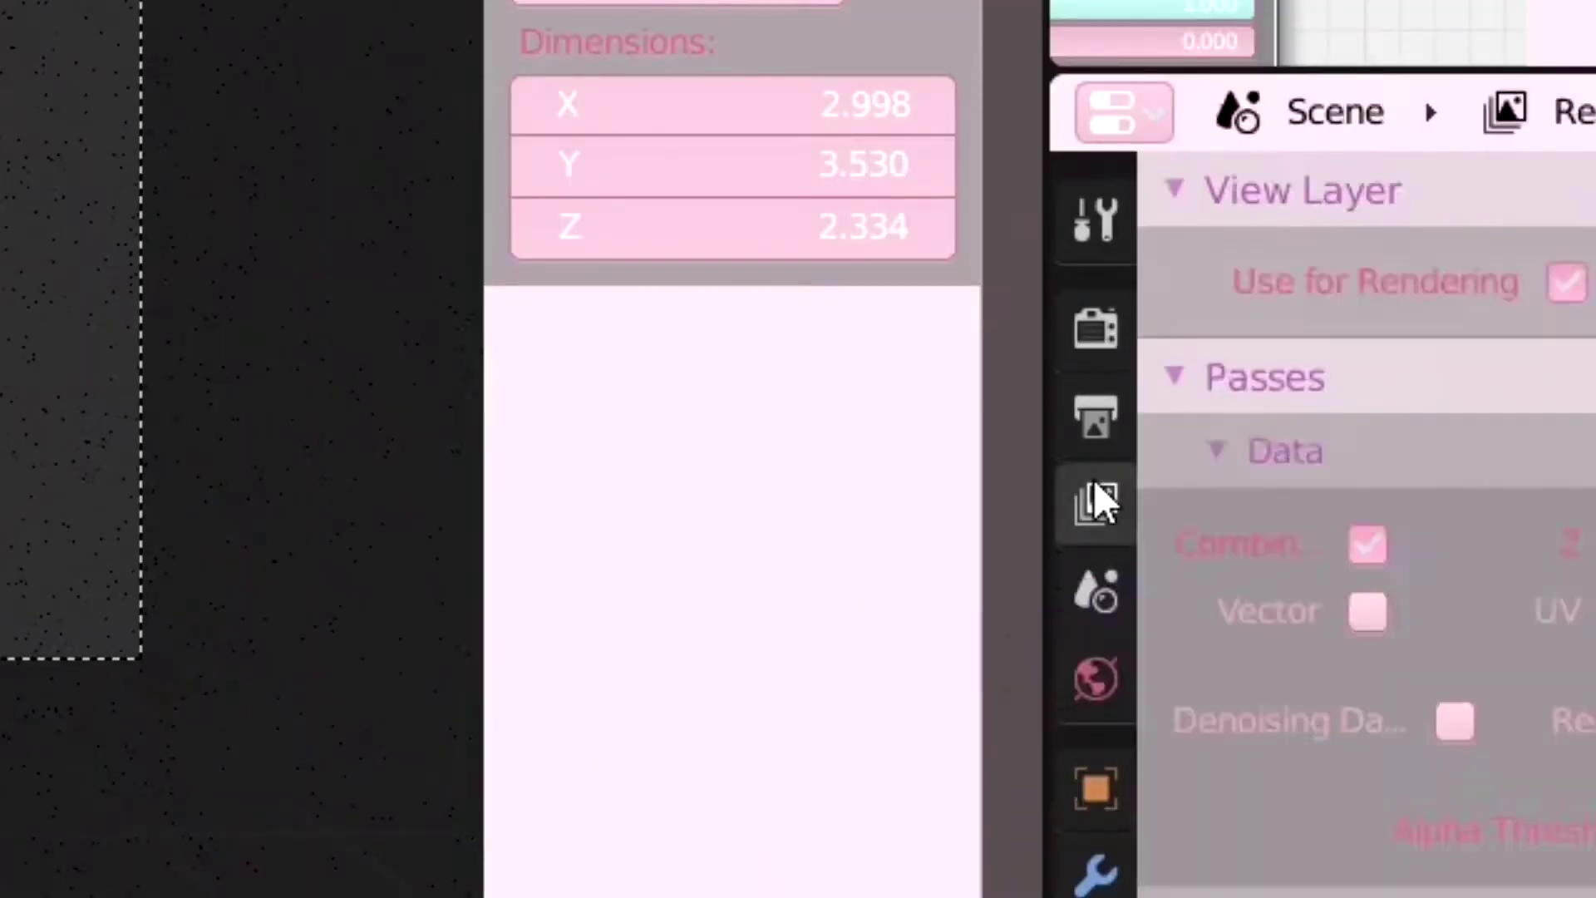
pyautogui.scroll(-5, 1351, 701)
pyautogui.scroll(-3, 1350, 710)
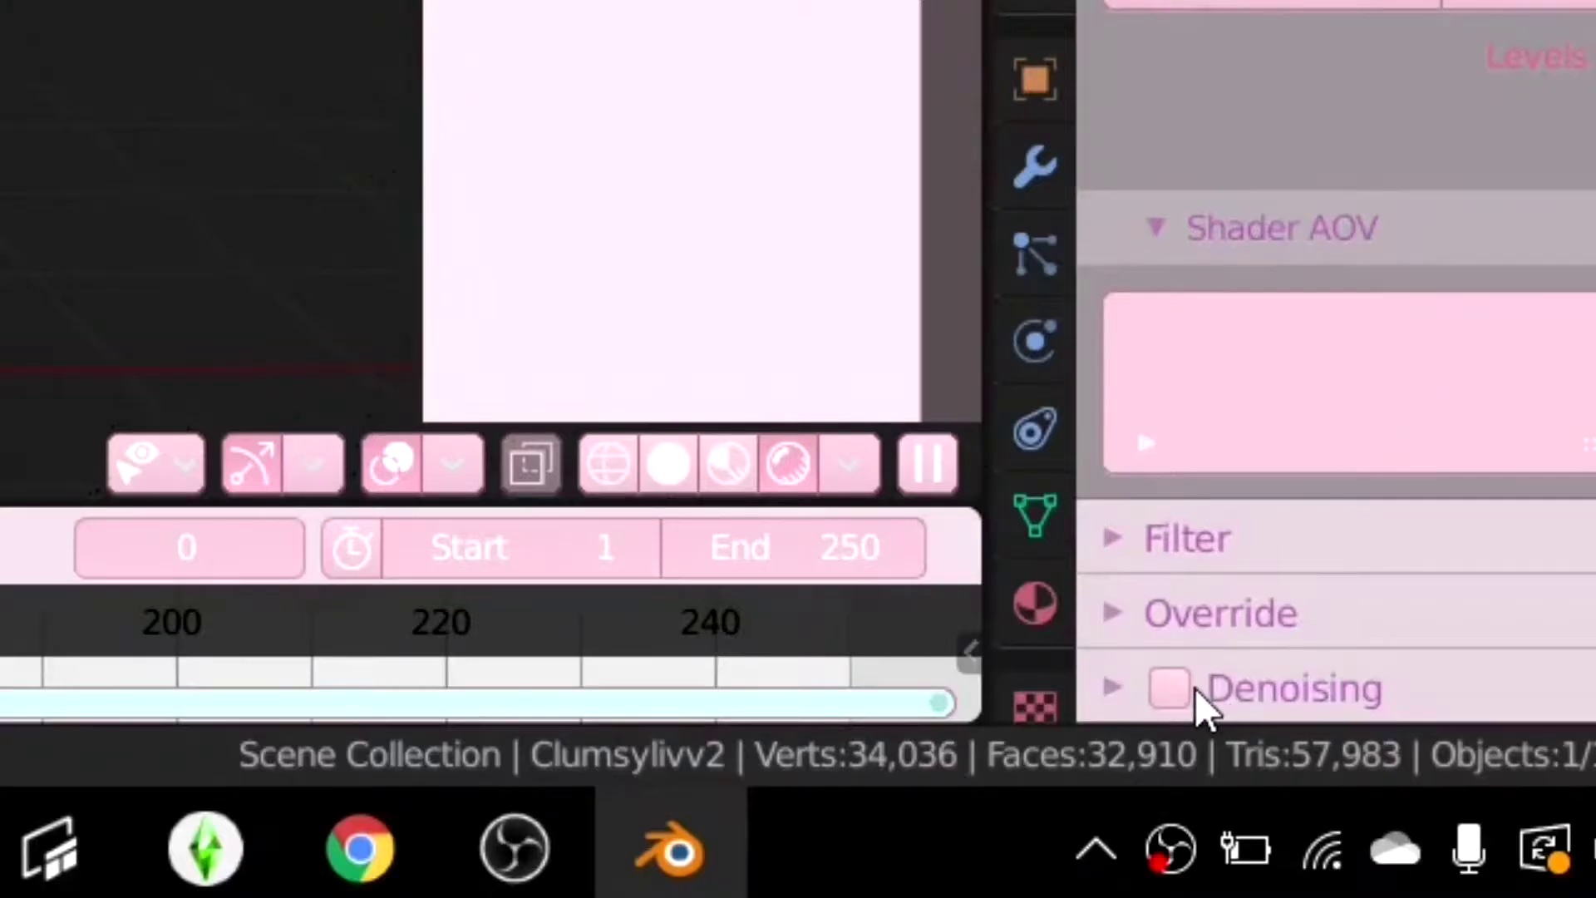
pyautogui.click(1266, 825)
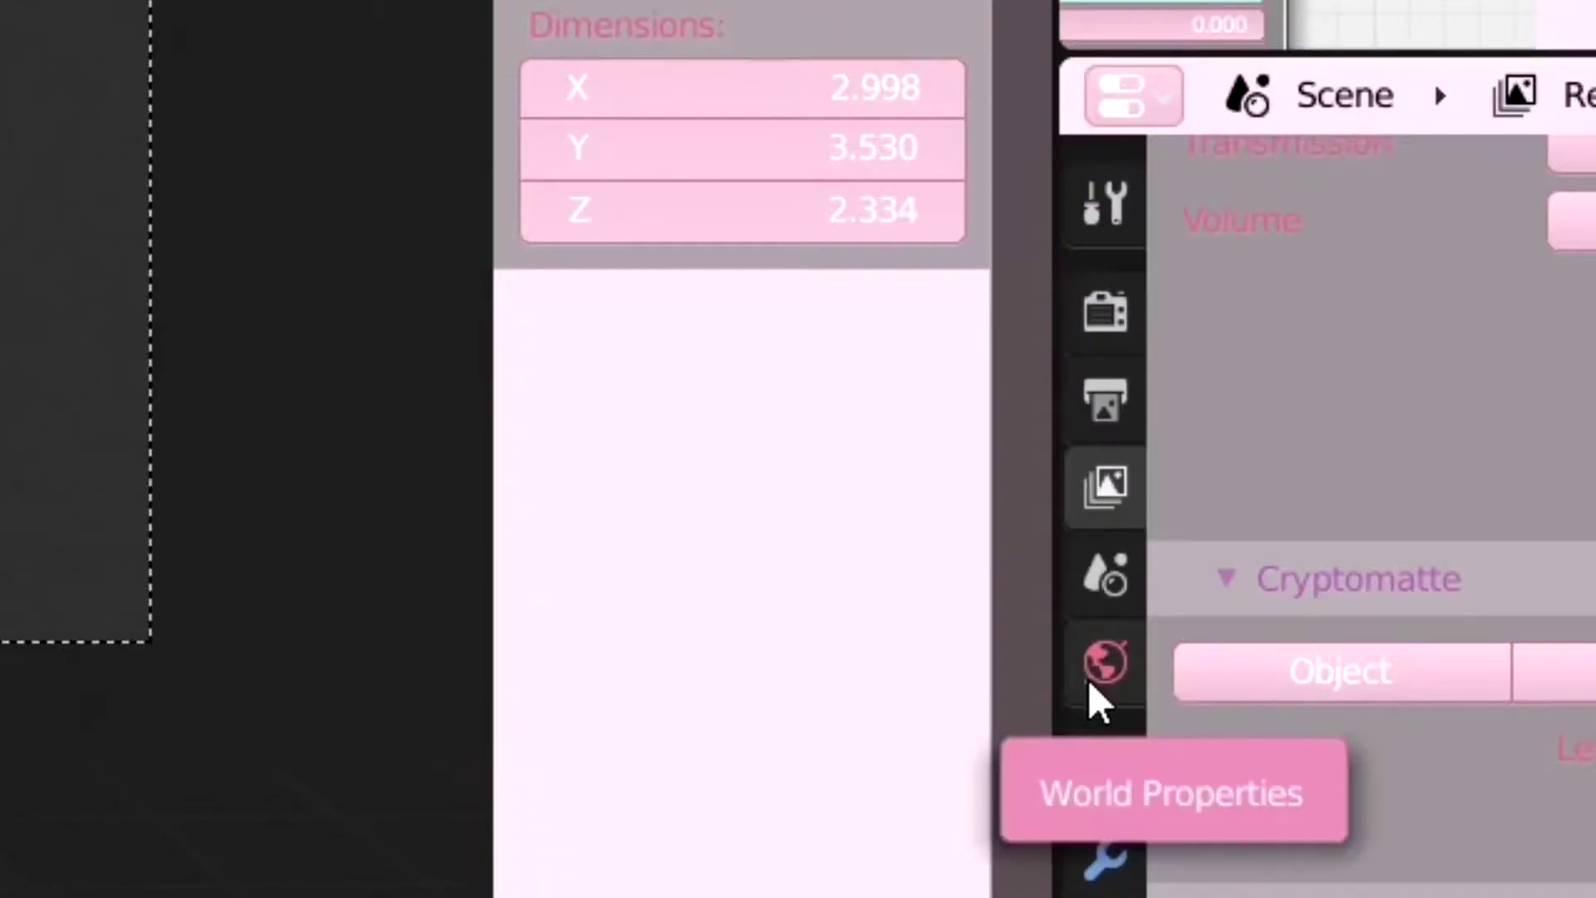
# Create a new material on Plane.006 and set its Base Color to pale pink.
pyautogui.click(1087, 678)
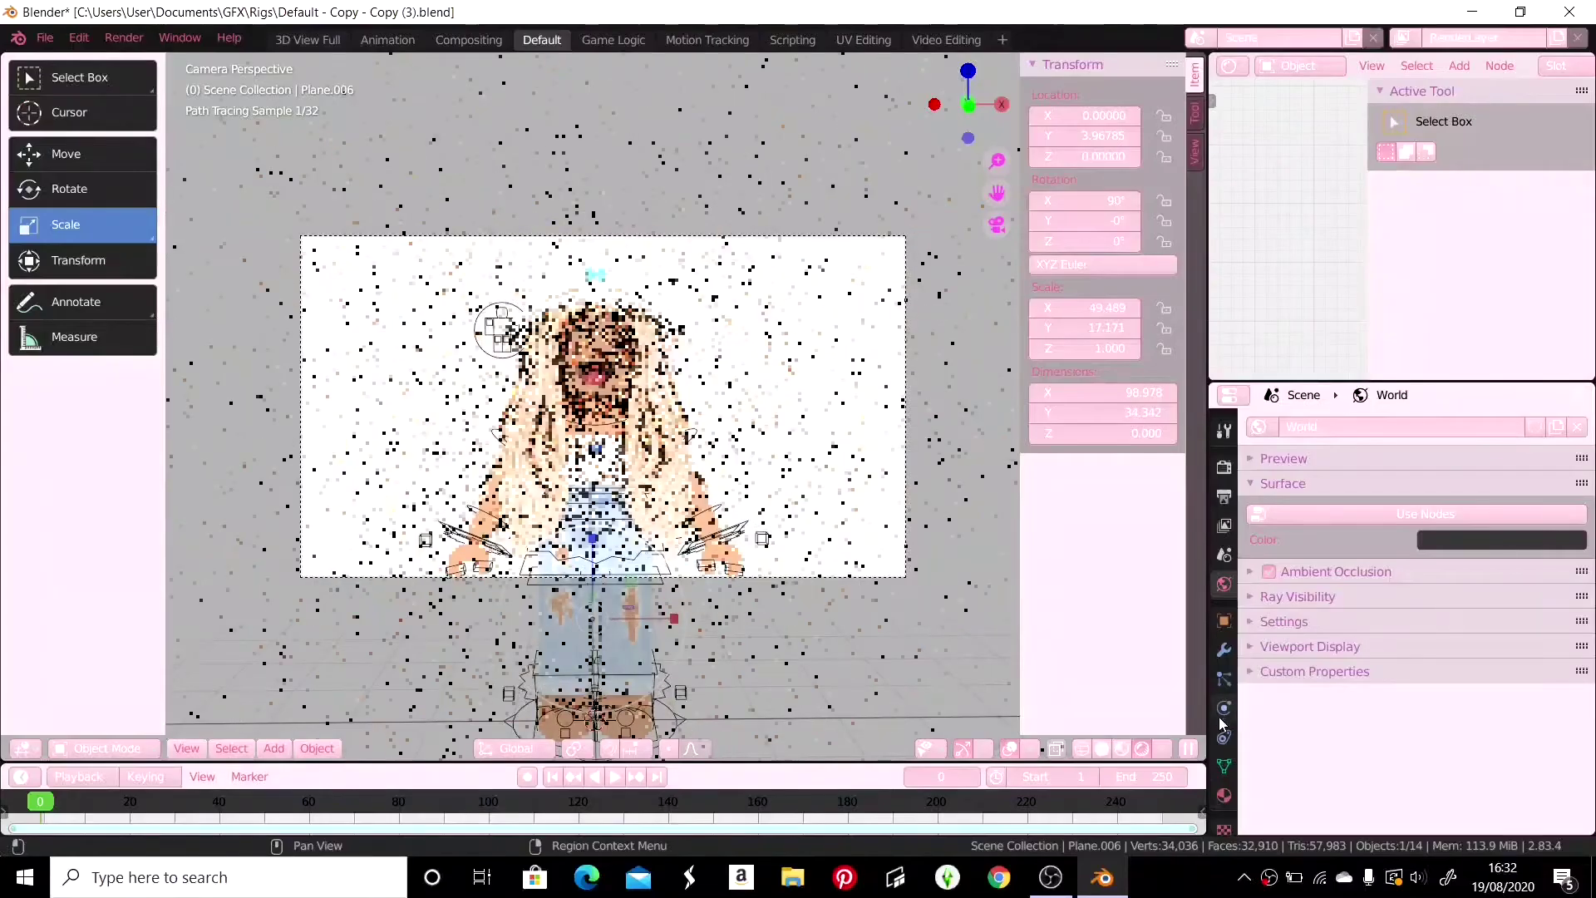
pyautogui.click(1226, 794)
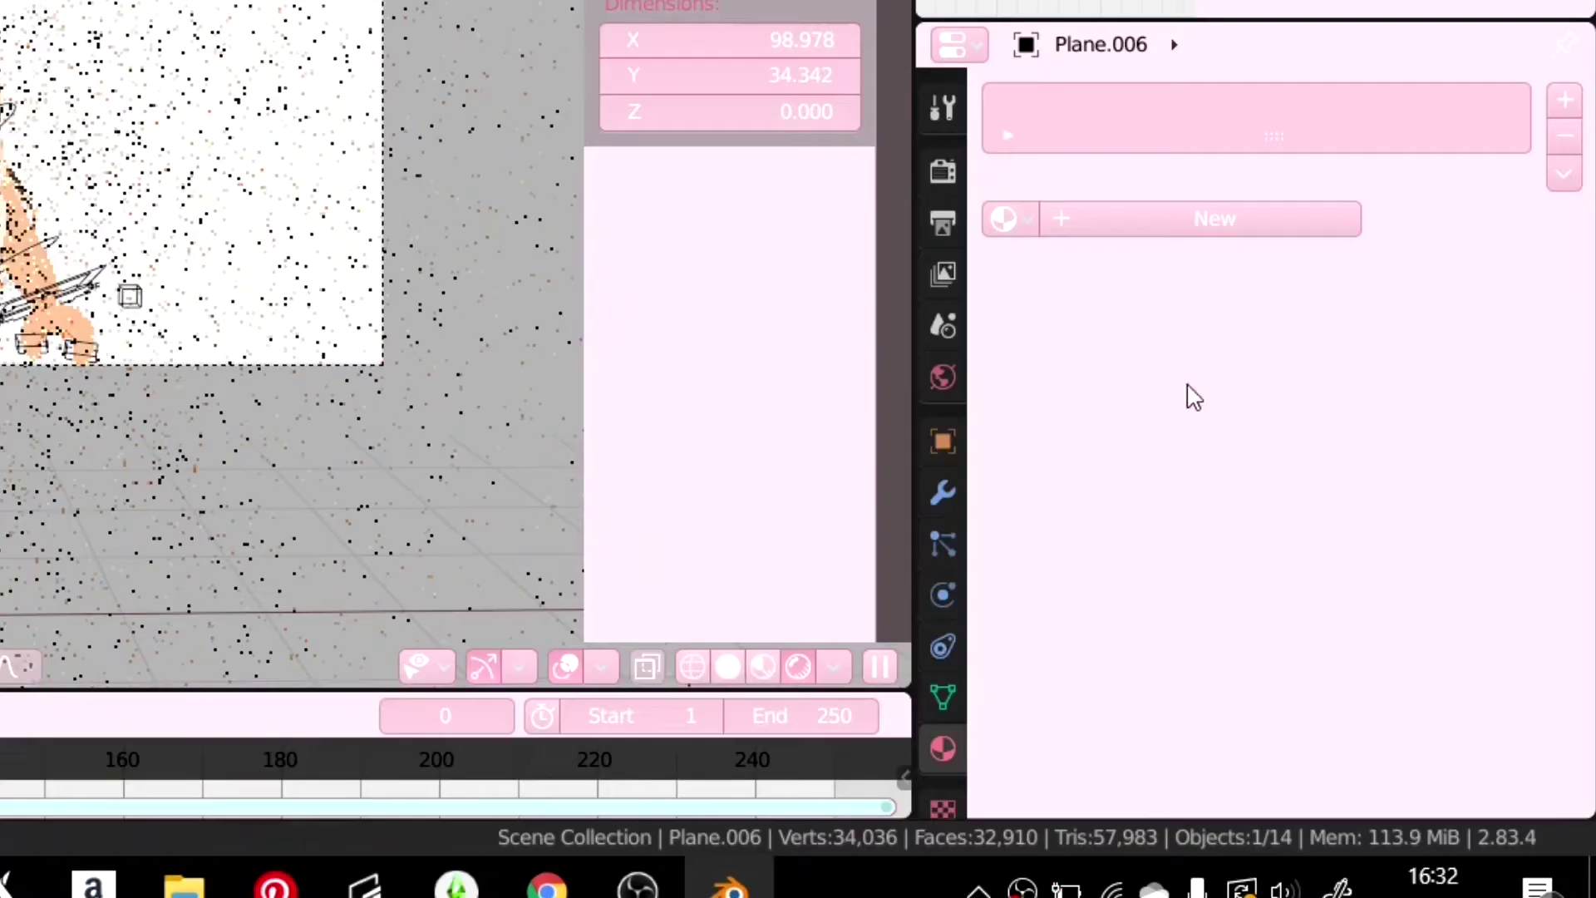
pyautogui.click(1236, 231)
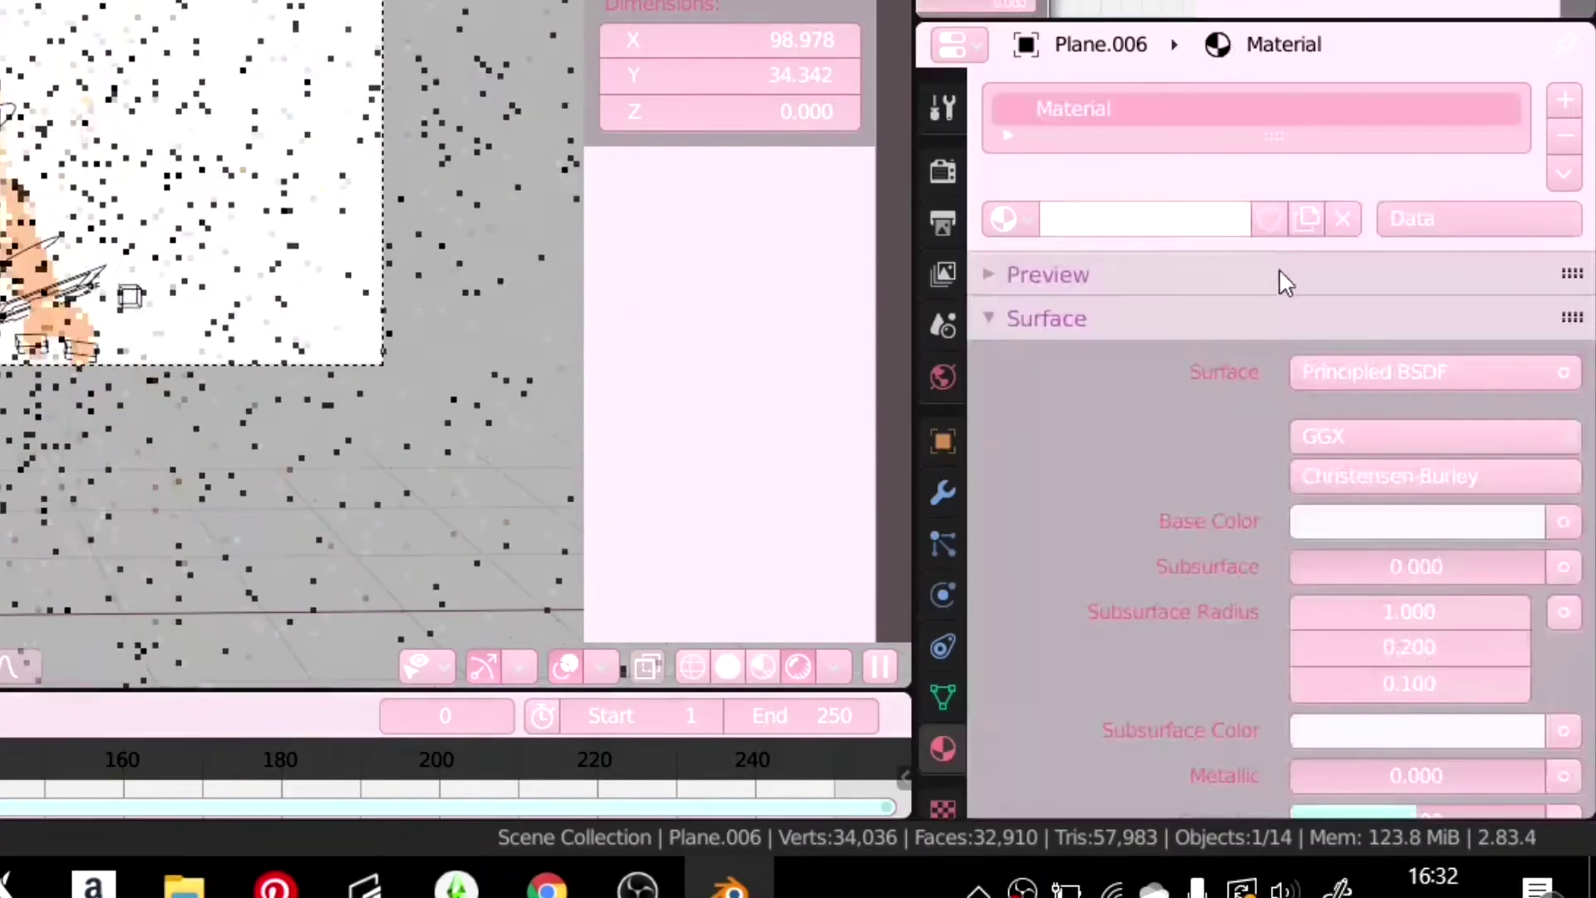
pyautogui.click(1422, 530)
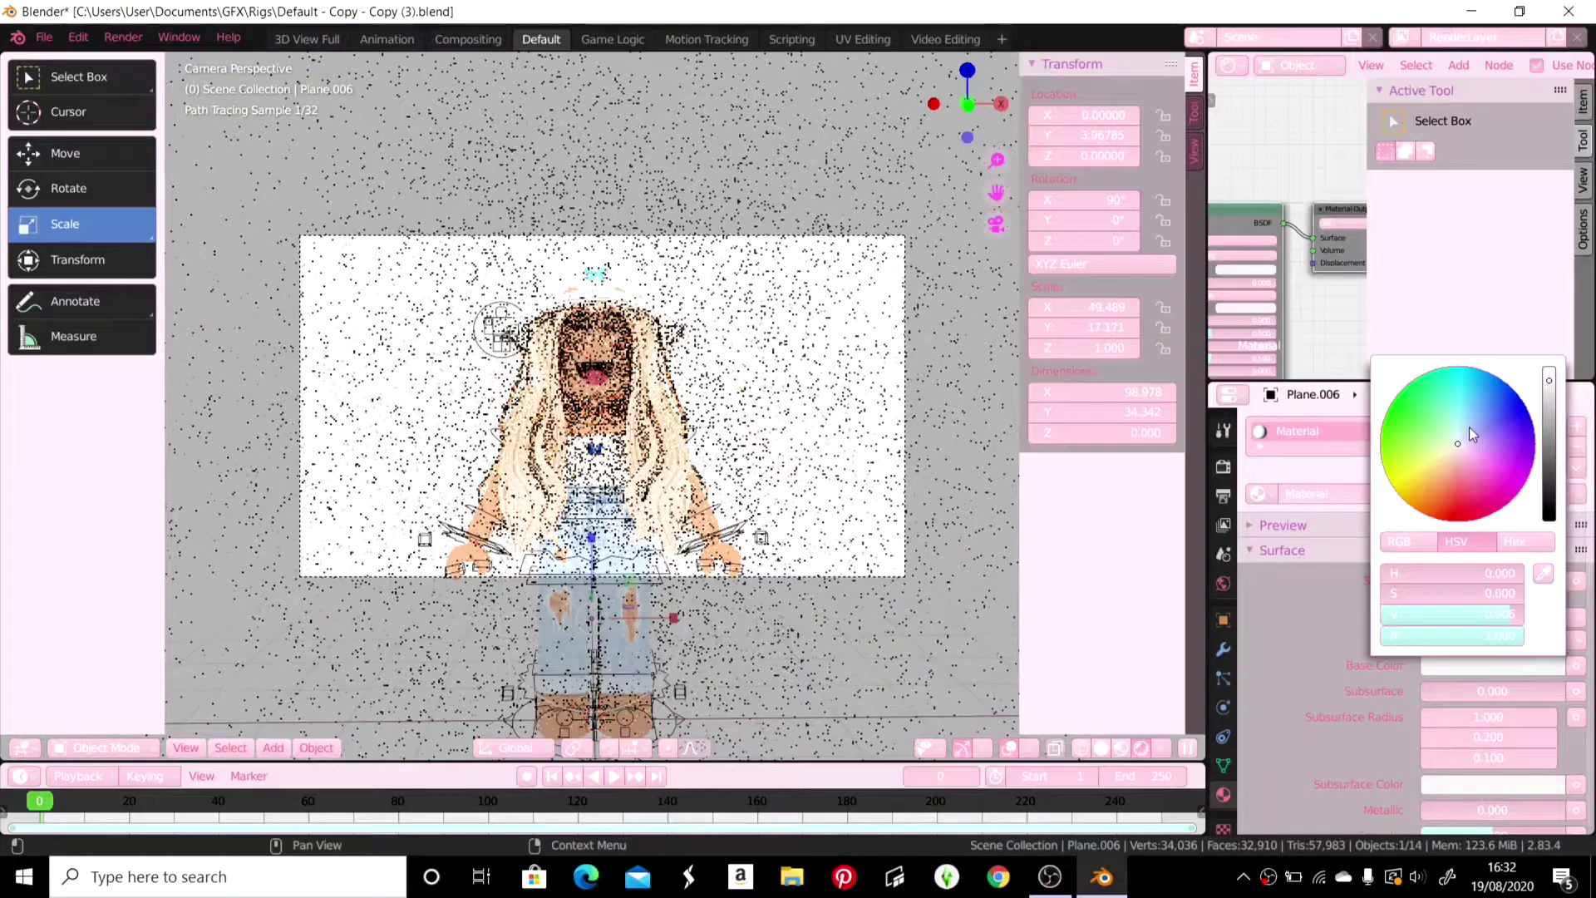
pyautogui.click(1462, 450)
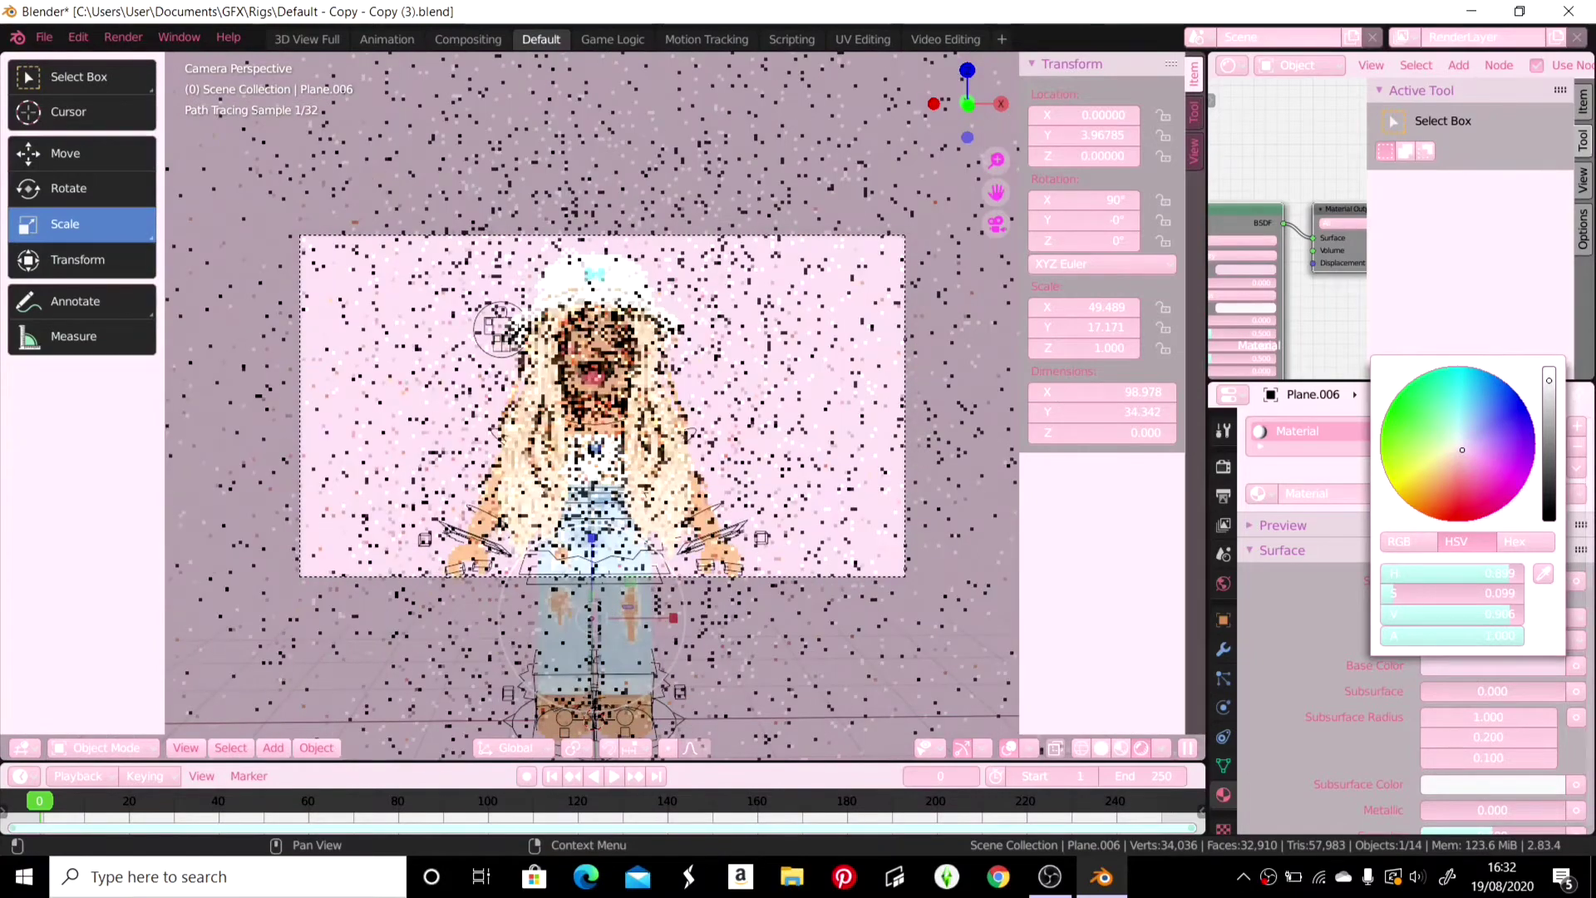
pyautogui.click(617, 368)
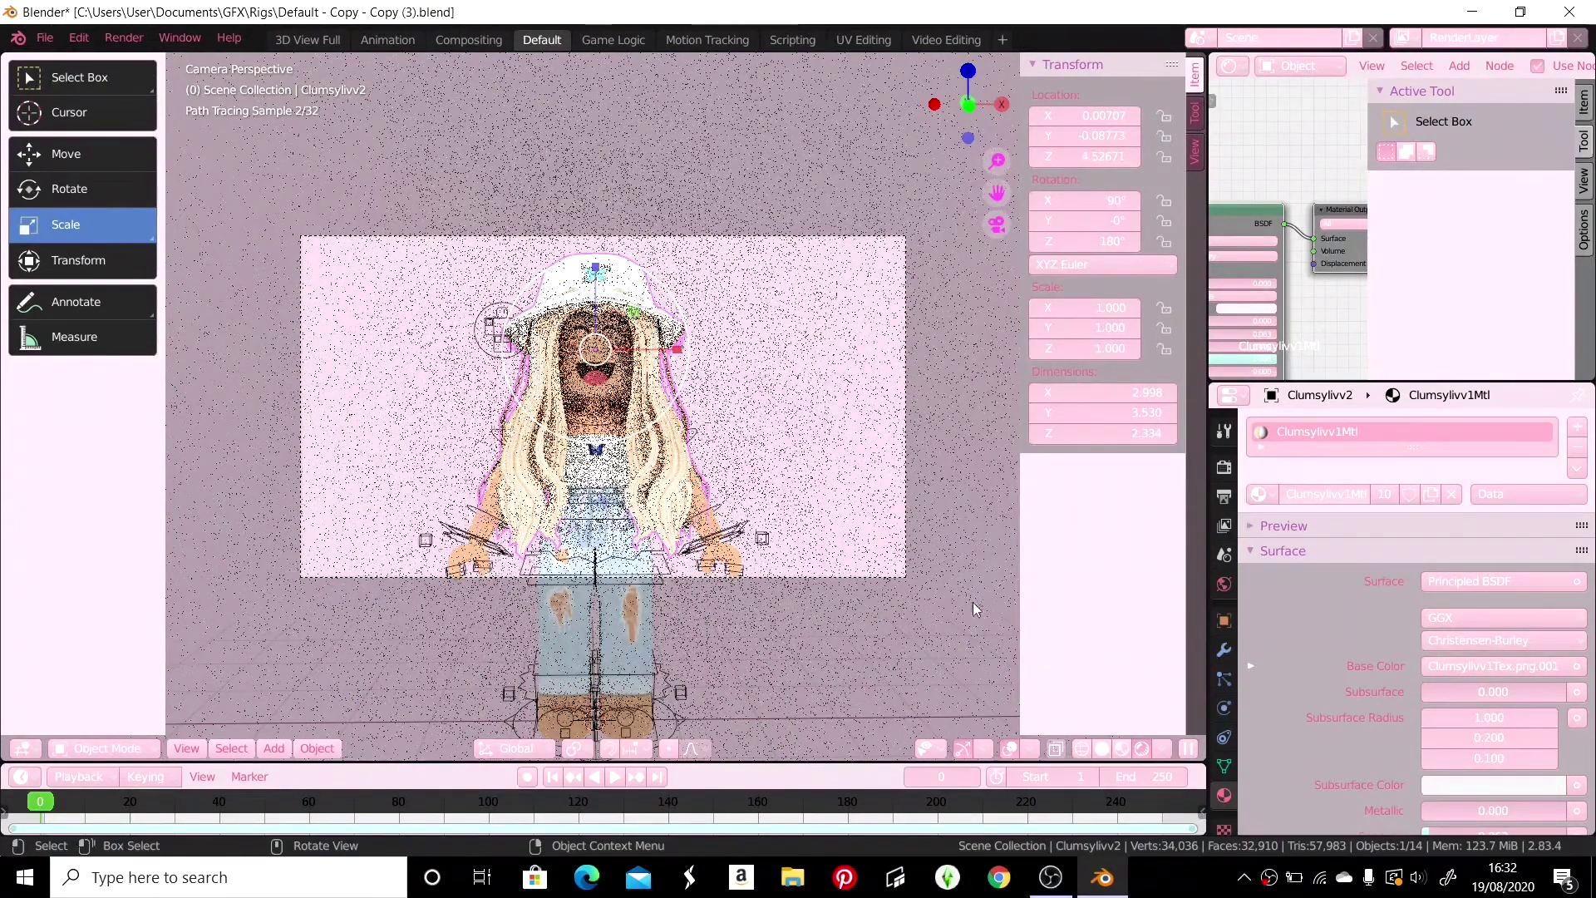
pyautogui.scroll(-2, 1340, 721)
pyautogui.scroll(-3, 1347, 716)
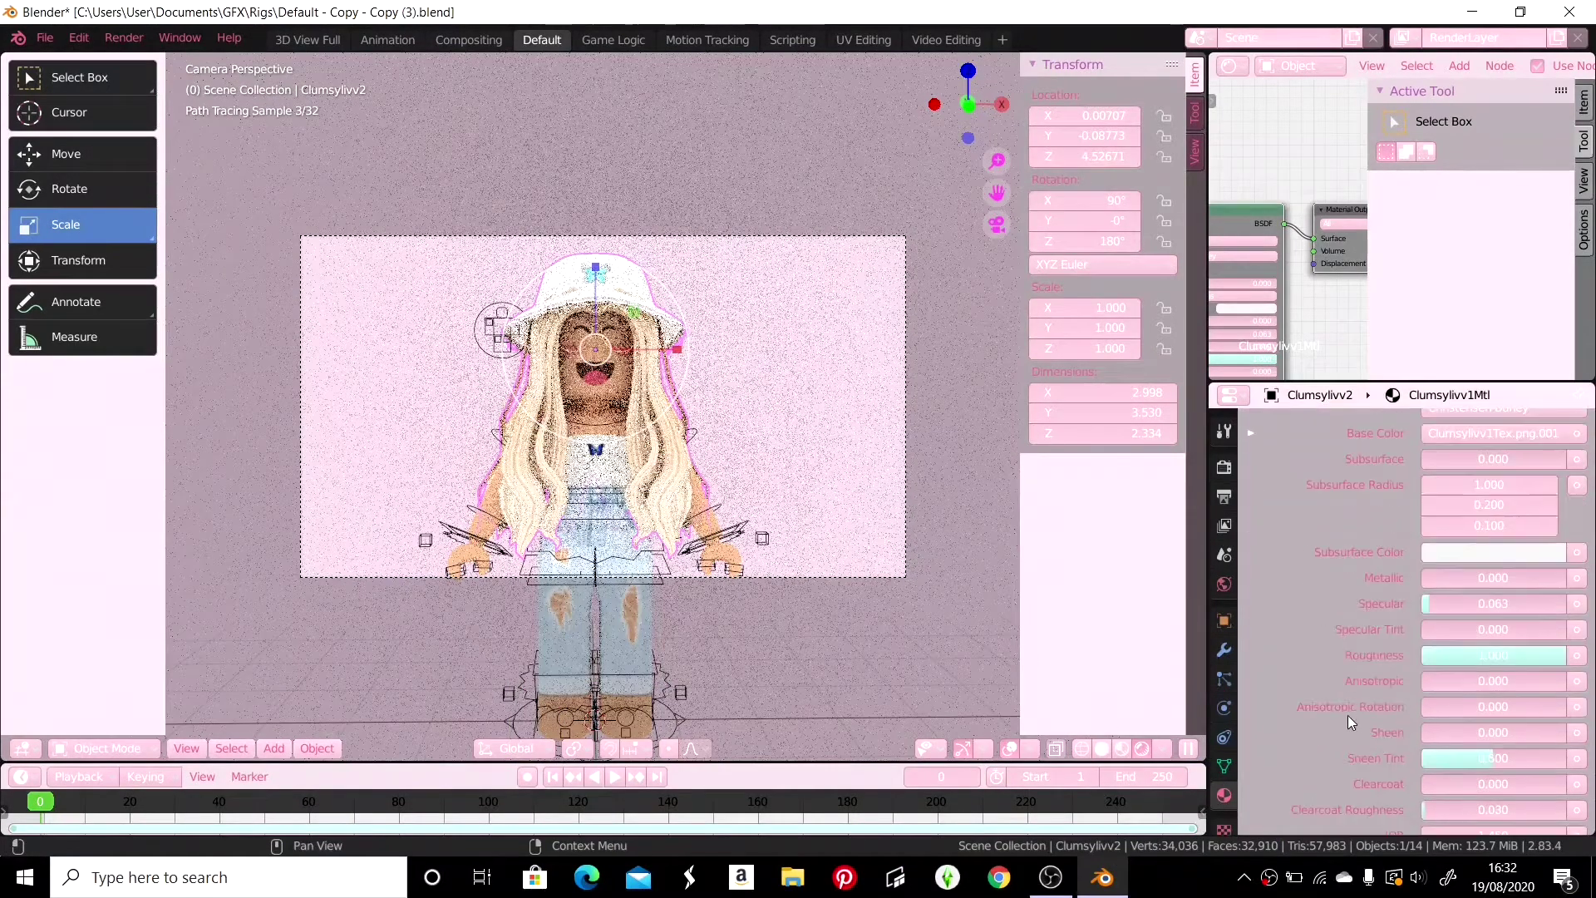
pyautogui.scroll(-2, 1348, 715)
pyautogui.scroll(-3, 1403, 711)
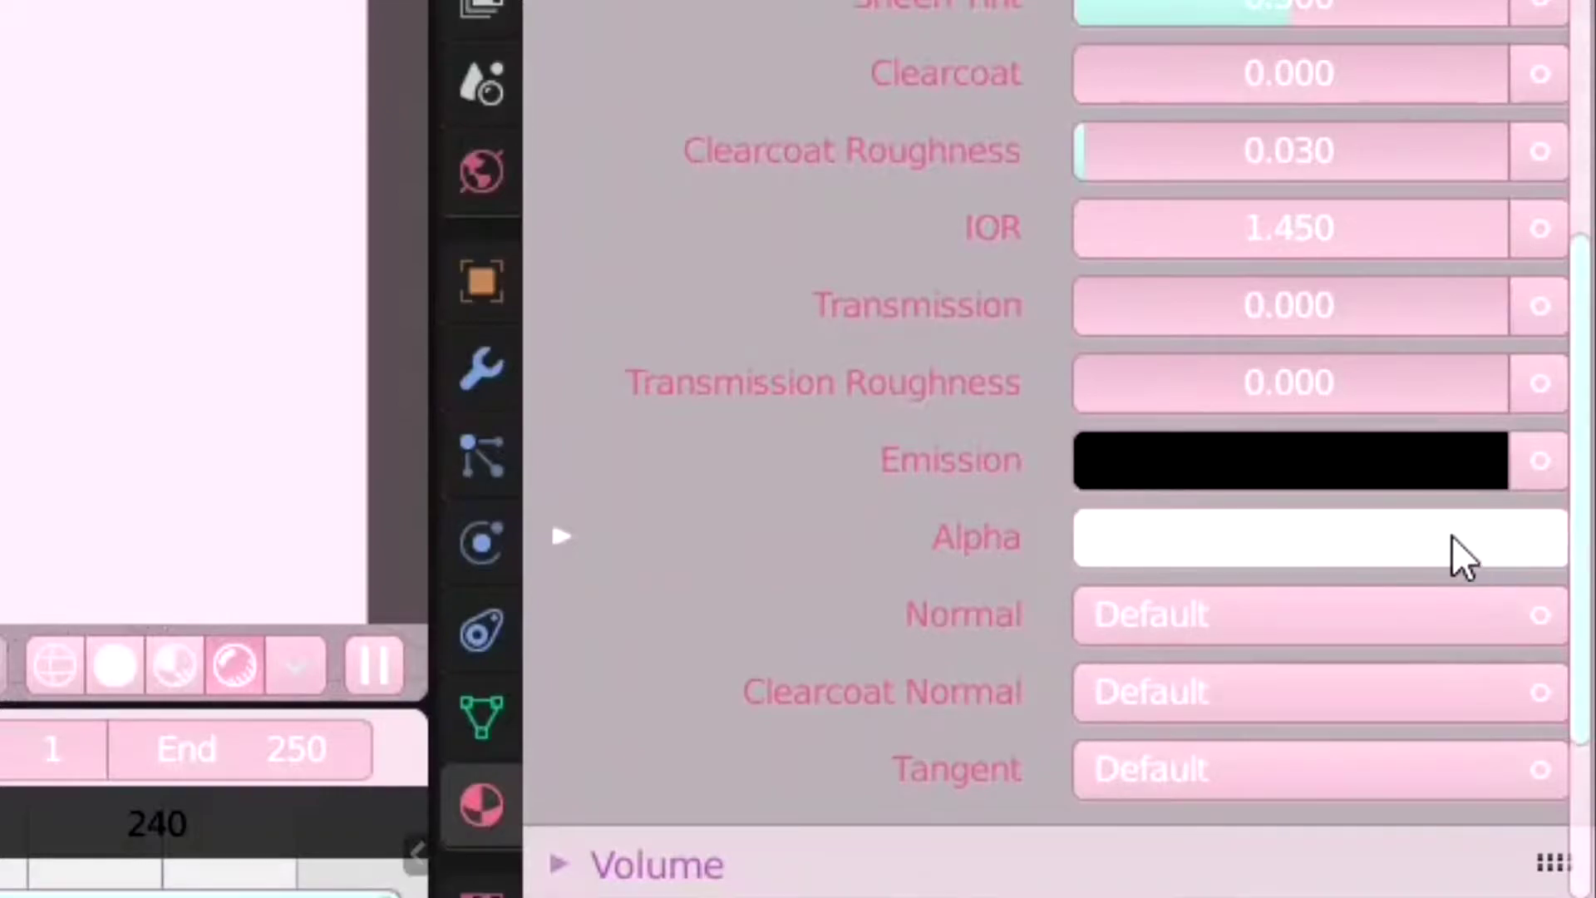
pyautogui.click(1451, 535)
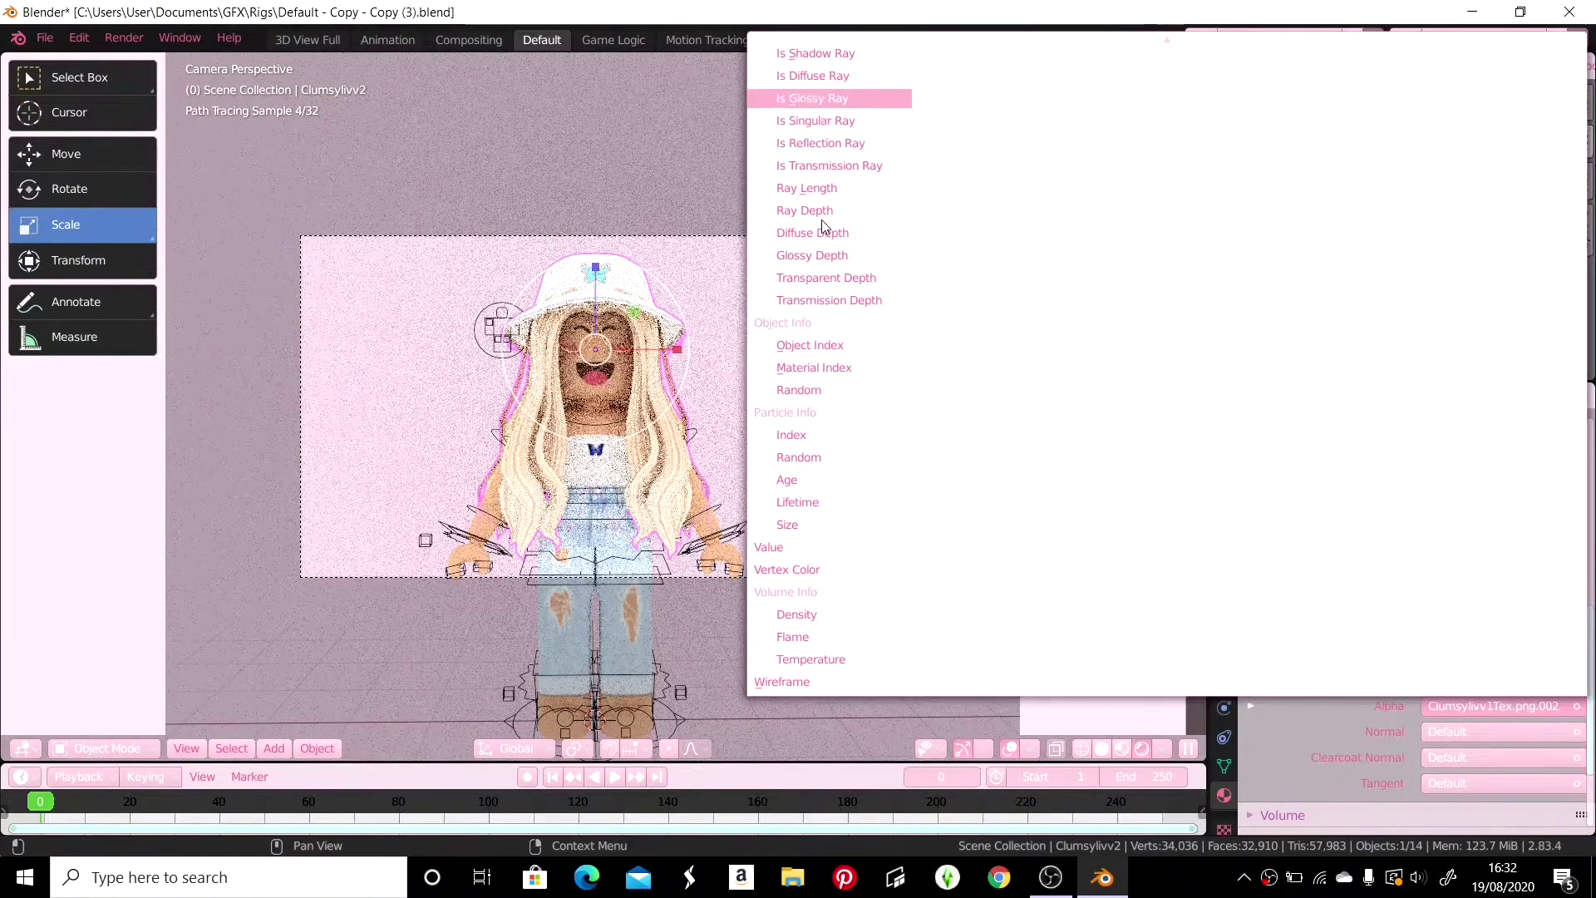
pyautogui.scroll(9, 821, 225)
pyautogui.scroll(7, 822, 225)
pyautogui.scroll(4, 821, 224)
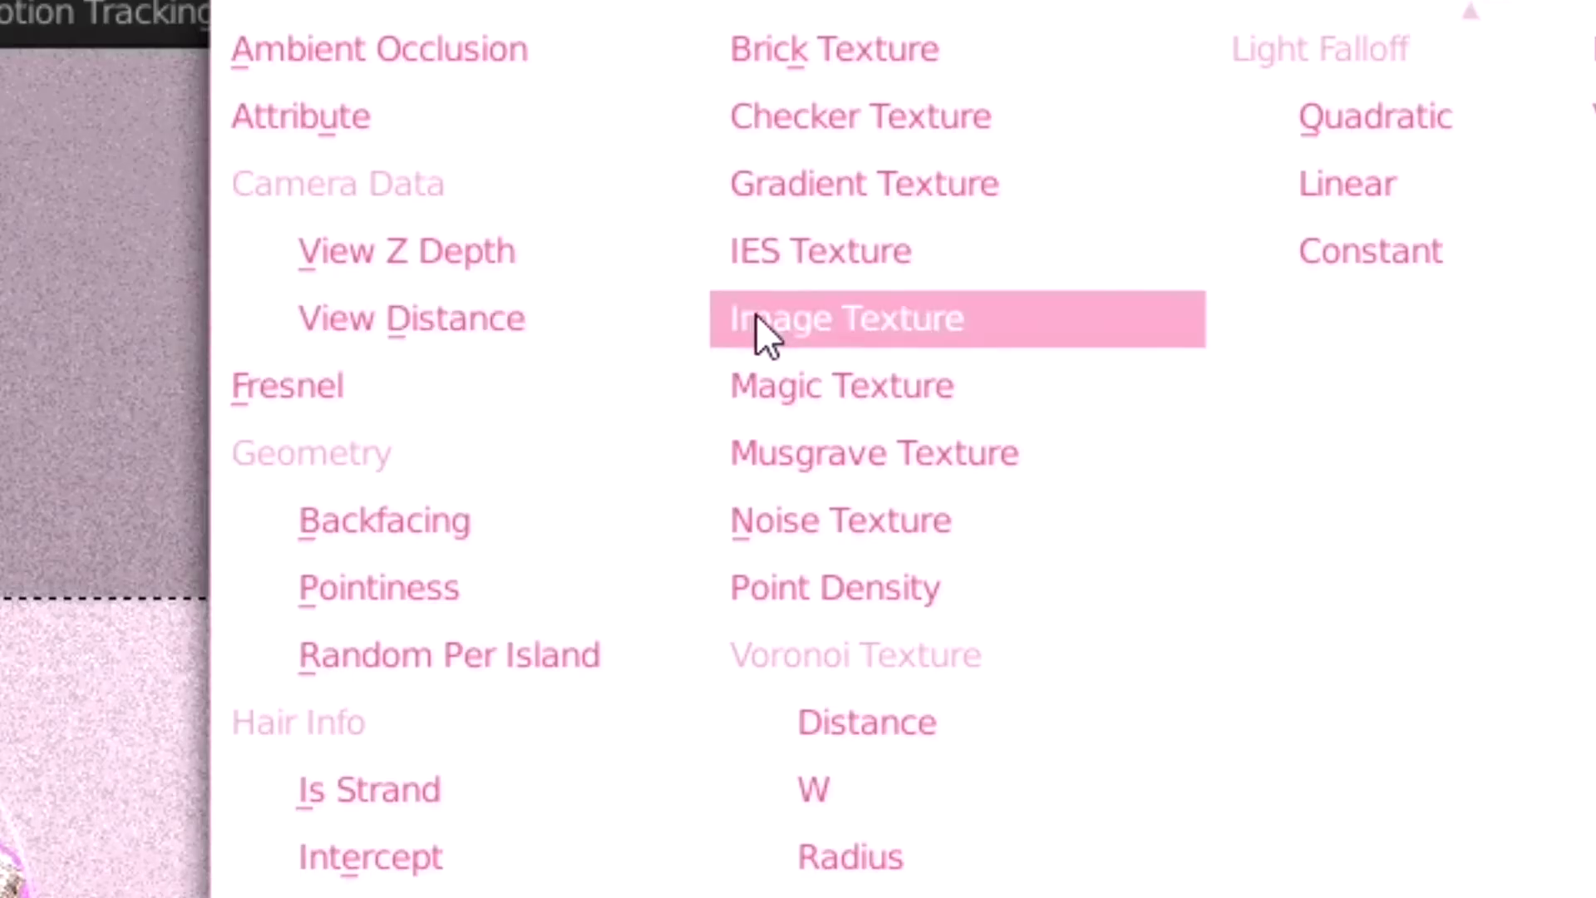
pyautogui.click(929, 146)
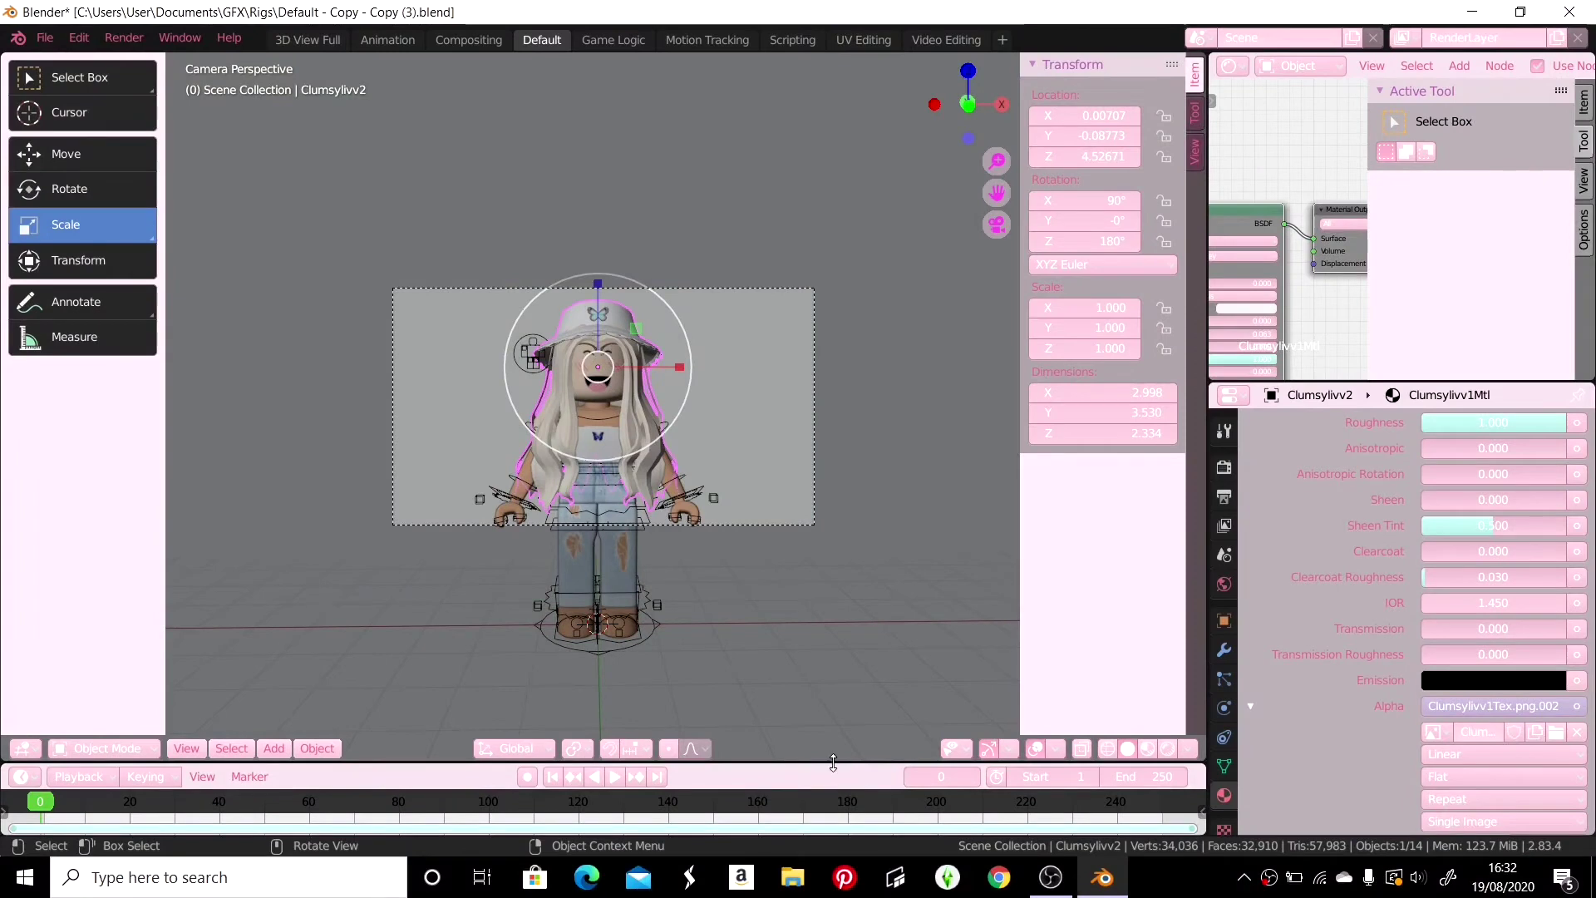
# Enlarge the timeline and swing arm bone Bone.010 outward about 25°.
pyautogui.moveTo(833, 762); pyautogui.dragTo(830, 690)
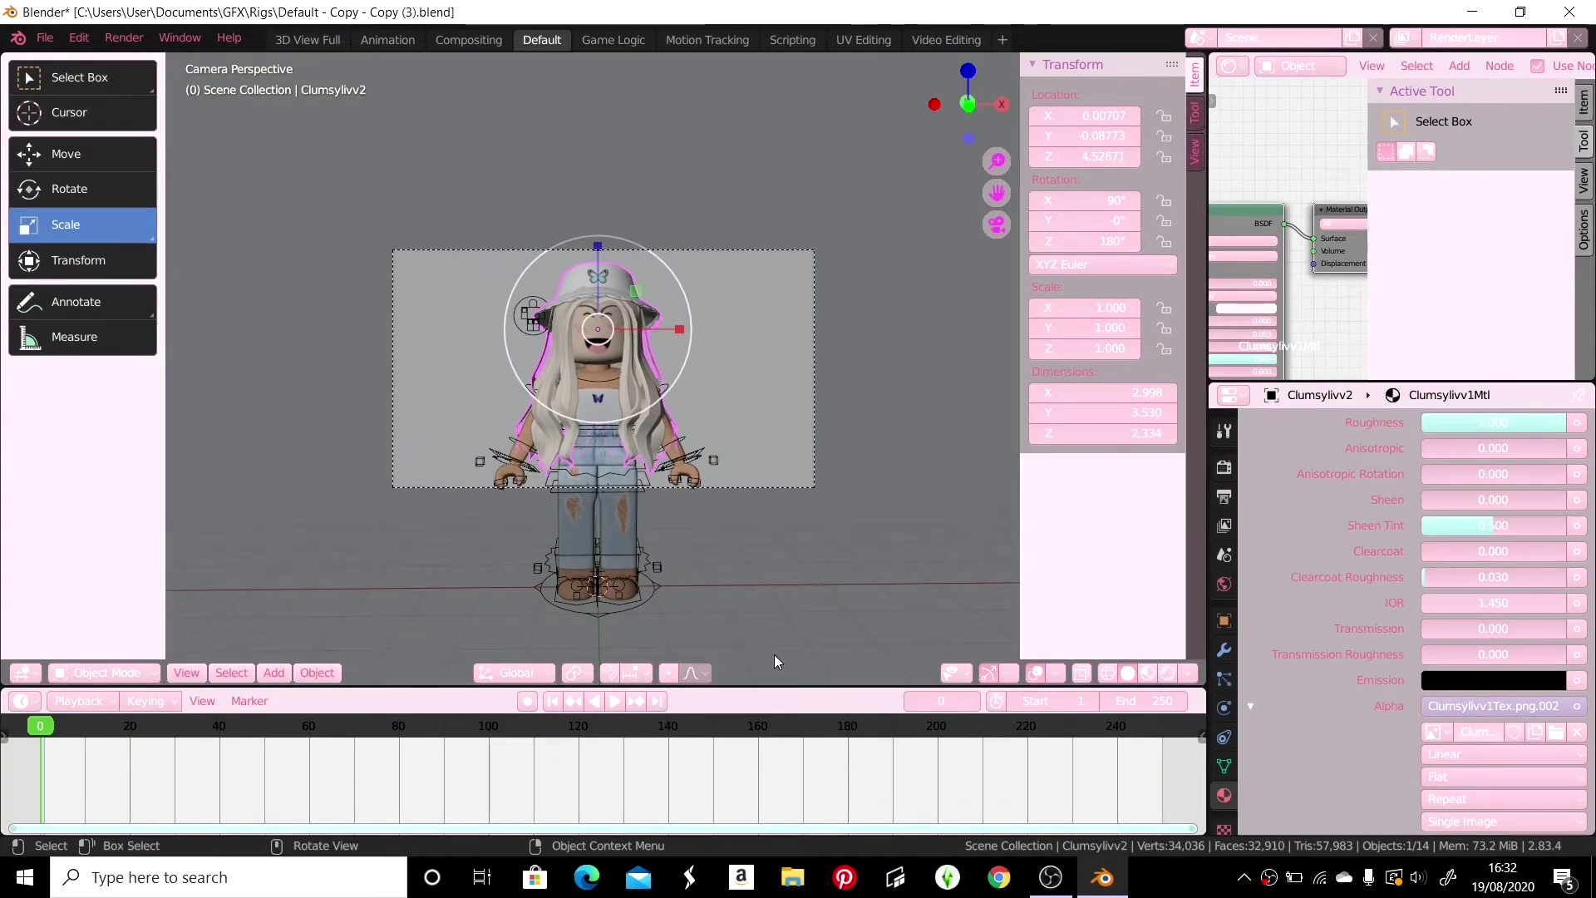
pyautogui.scroll(3, 702, 551)
pyautogui.scroll(1, 458, 497)
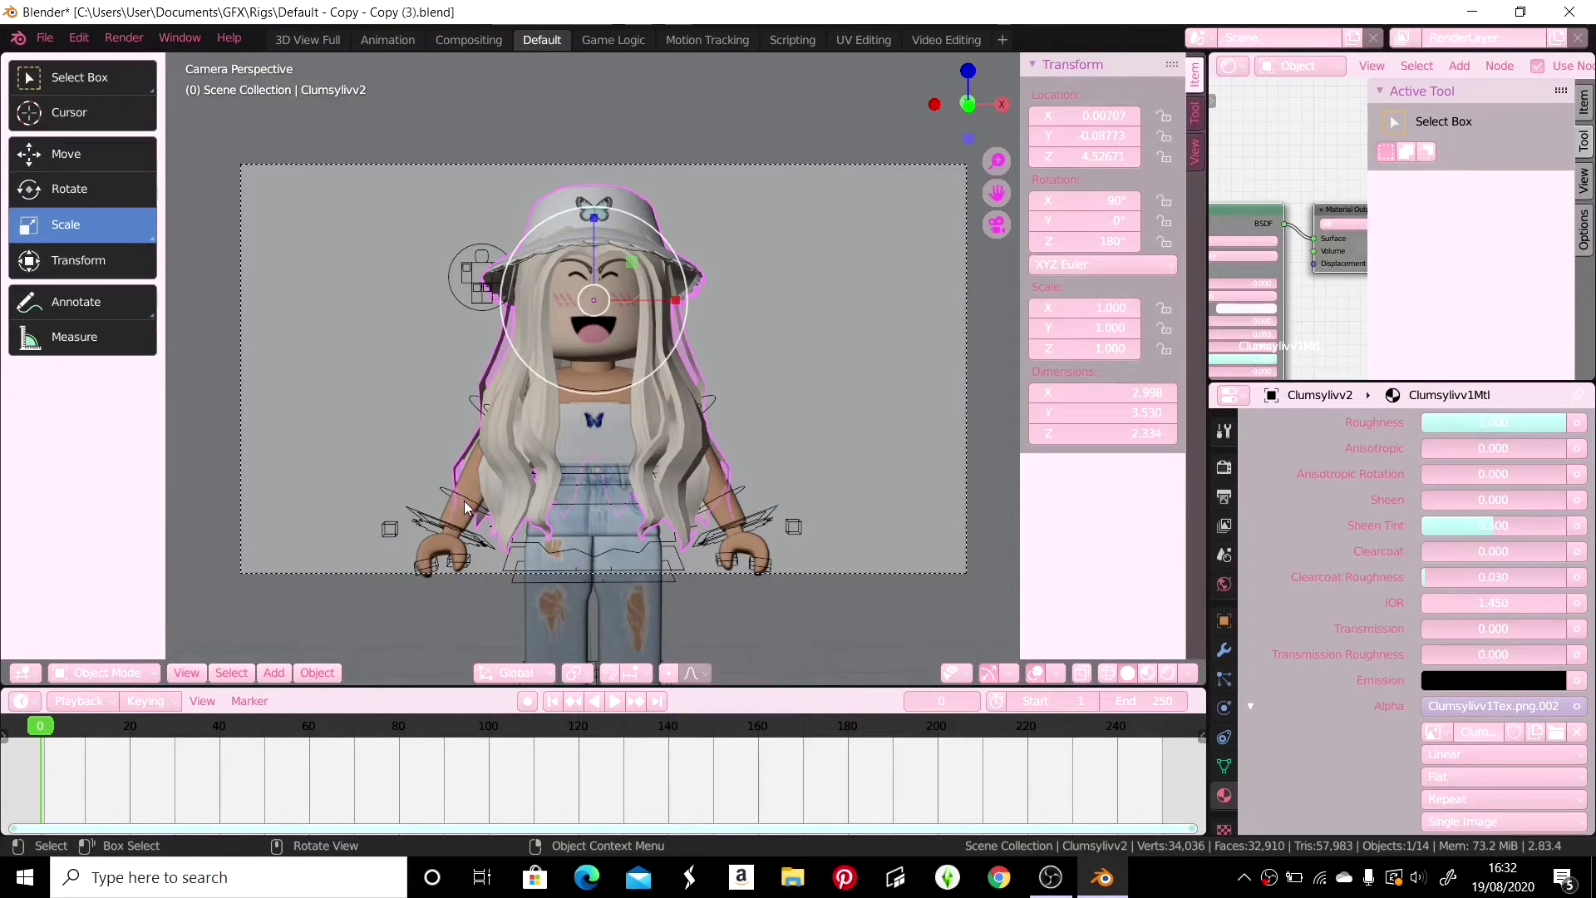
pyautogui.click(466, 507)
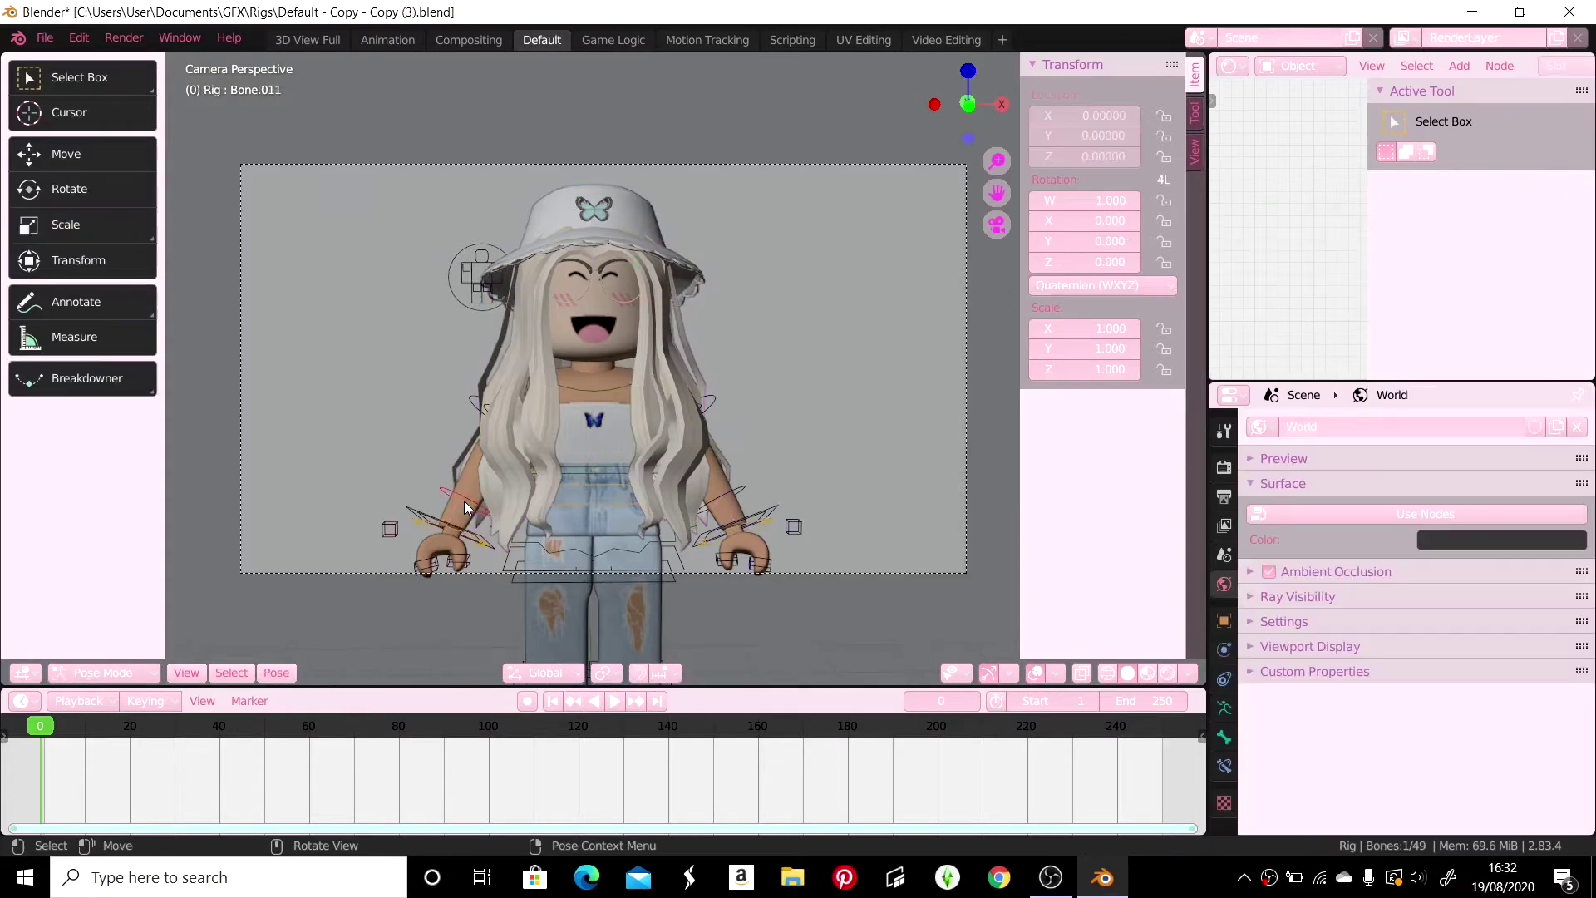
pyautogui.click(478, 407)
pyautogui.click(69, 188)
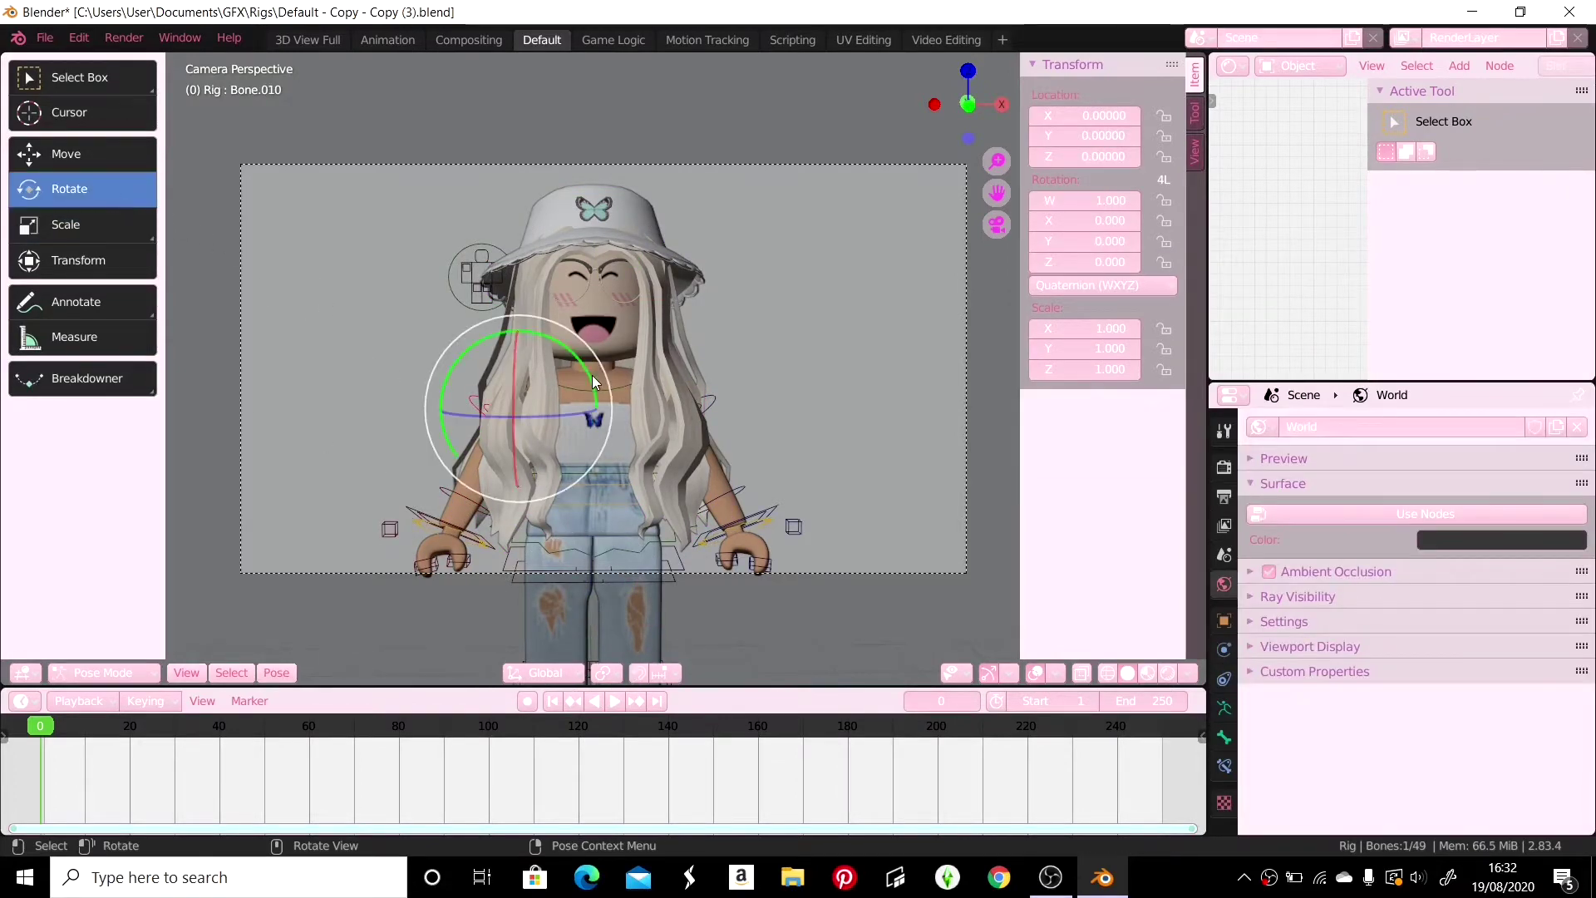
pyautogui.moveTo(593, 382); pyautogui.dragTo(677, 425)
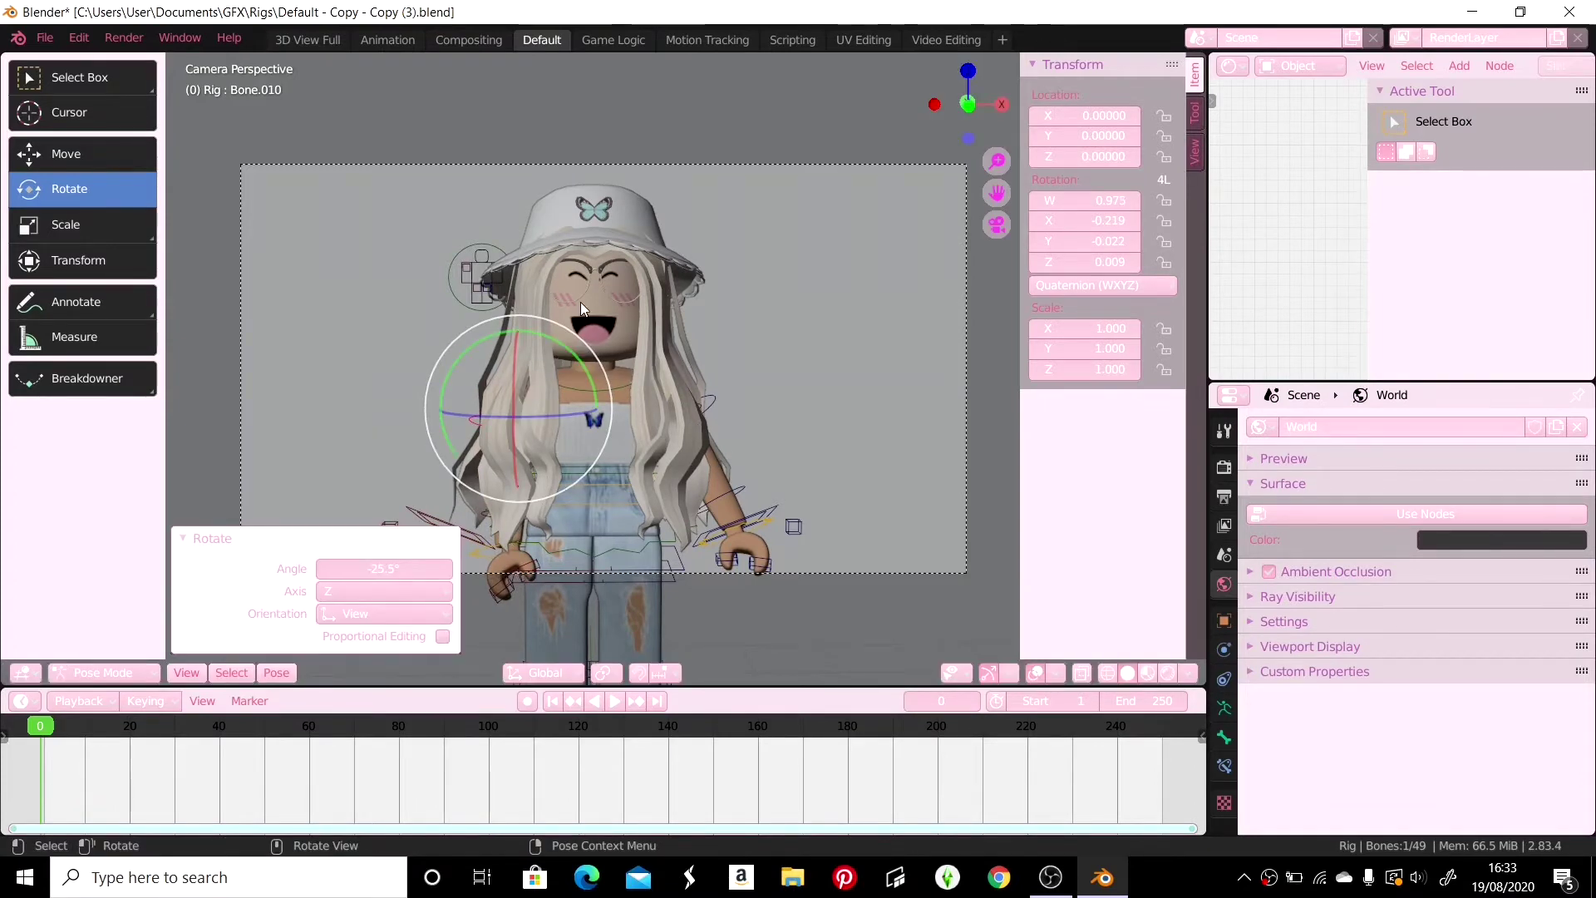
# Rotate arm bone Bone.013 outward and turn the whole character about 30° around Z.
pyautogui.hotkey('ctrl', 'z')
pyautogui.hotkey('ctrl', 'z')
pyautogui.hotkey('ctrl', 'z')
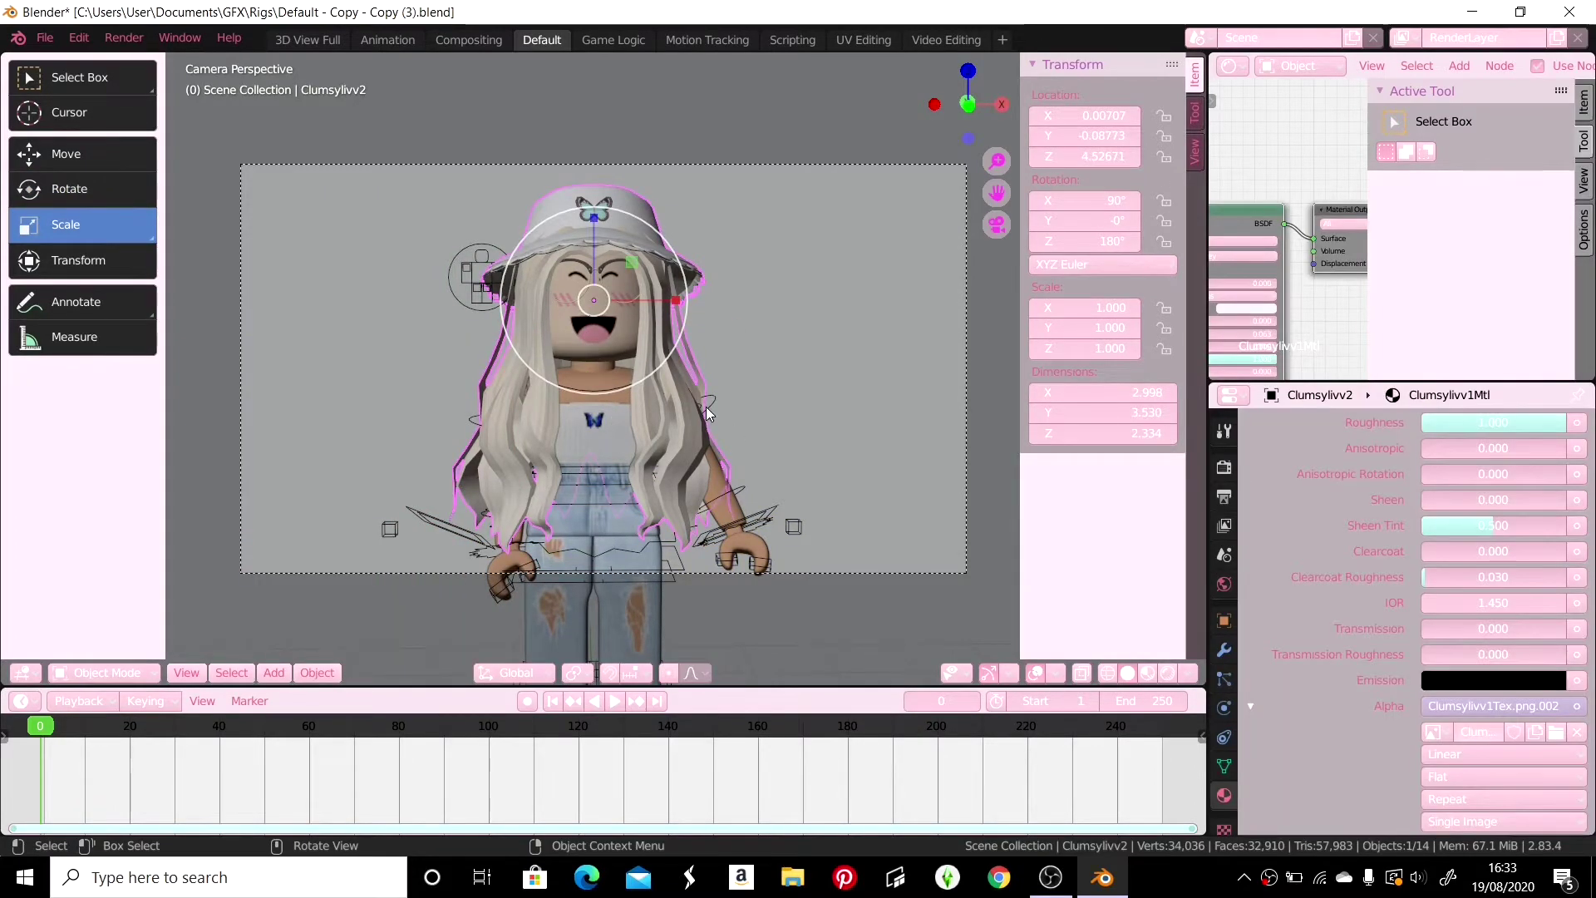
pyautogui.hotkey('ctrl', 'shift', 'z')
pyautogui.hotkey('ctrl', 'shift', 'z')
pyautogui.moveTo(717, 381)
pyautogui.mouseDown()
pyautogui.moveTo(732, 374)
pyautogui.moveTo(739, 413)
pyautogui.mouseUp()
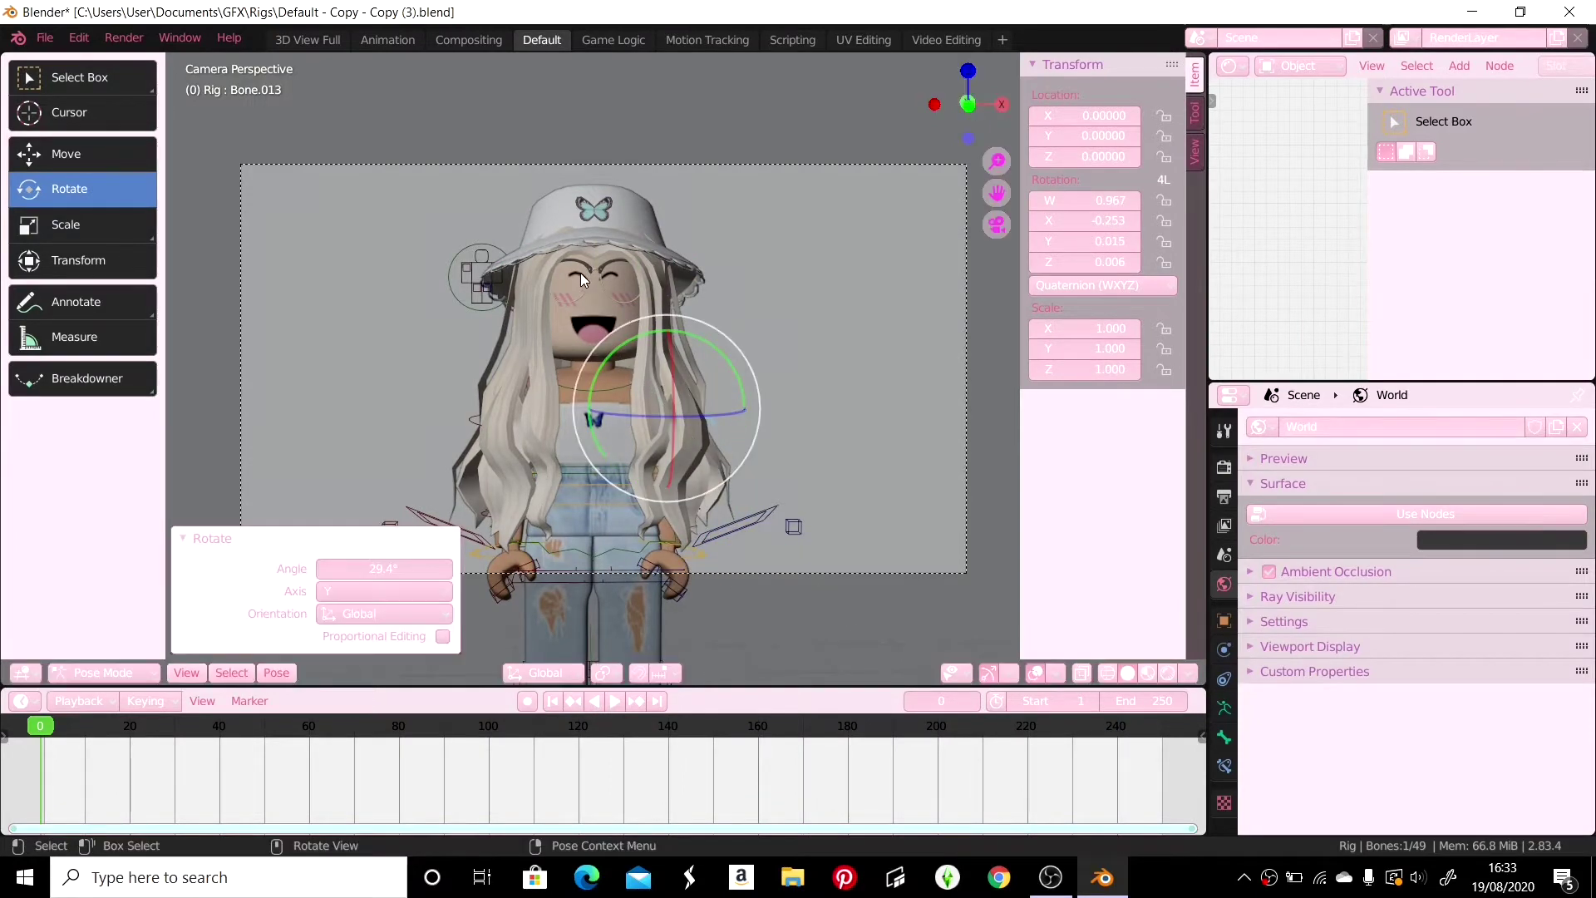
pyautogui.click(580, 272)
pyautogui.moveTo(649, 304); pyautogui.dragTo(684, 348)
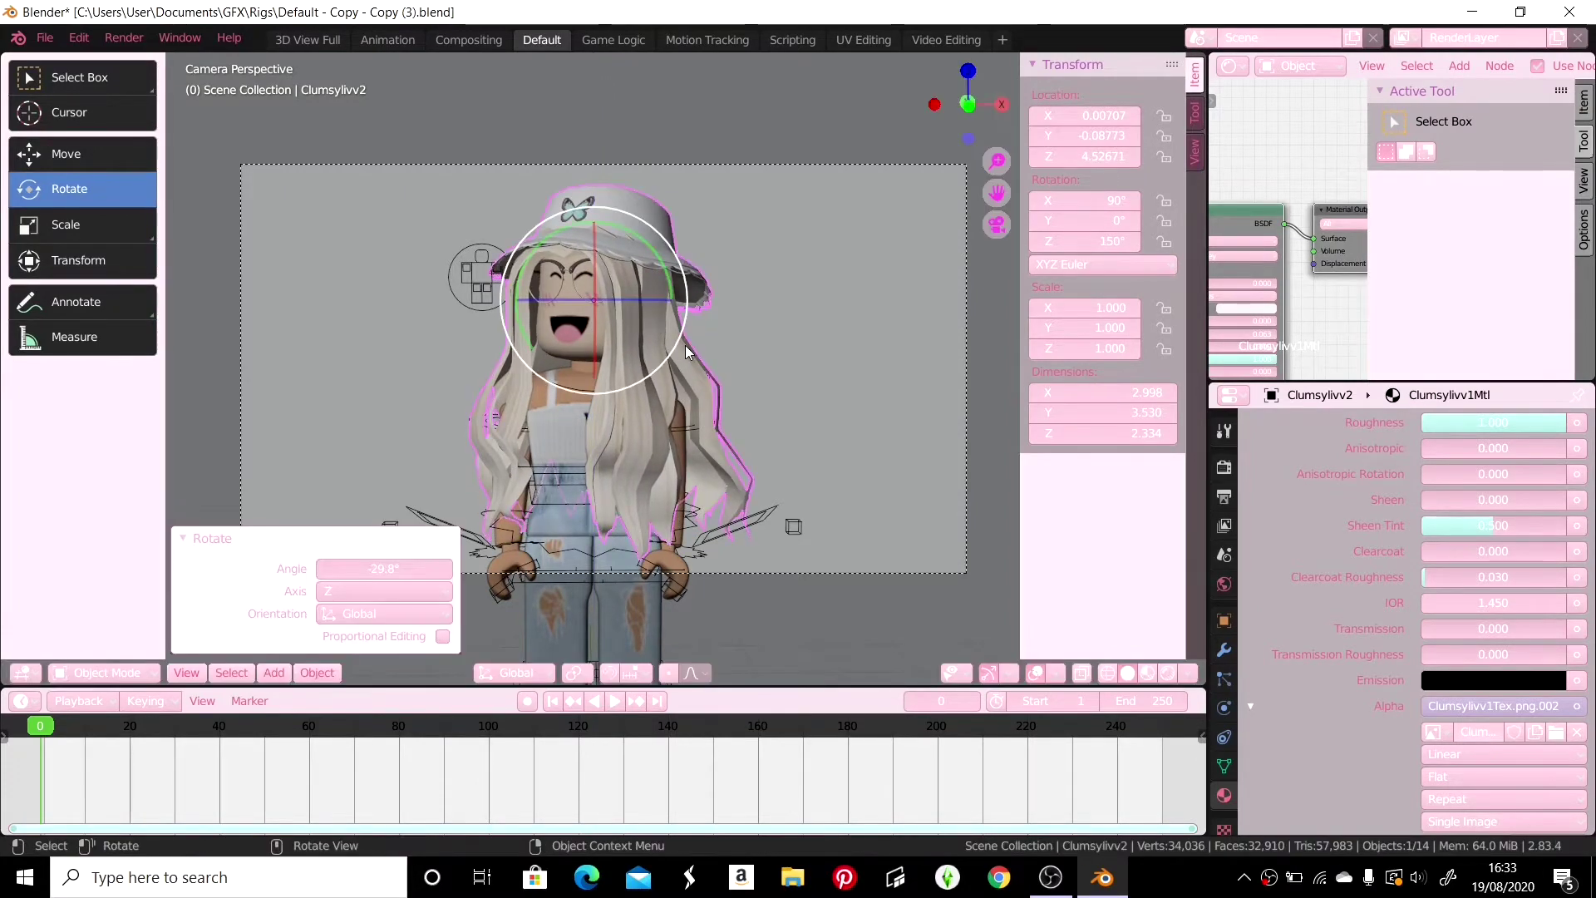
pyautogui.scroll(-1, 713, 384)
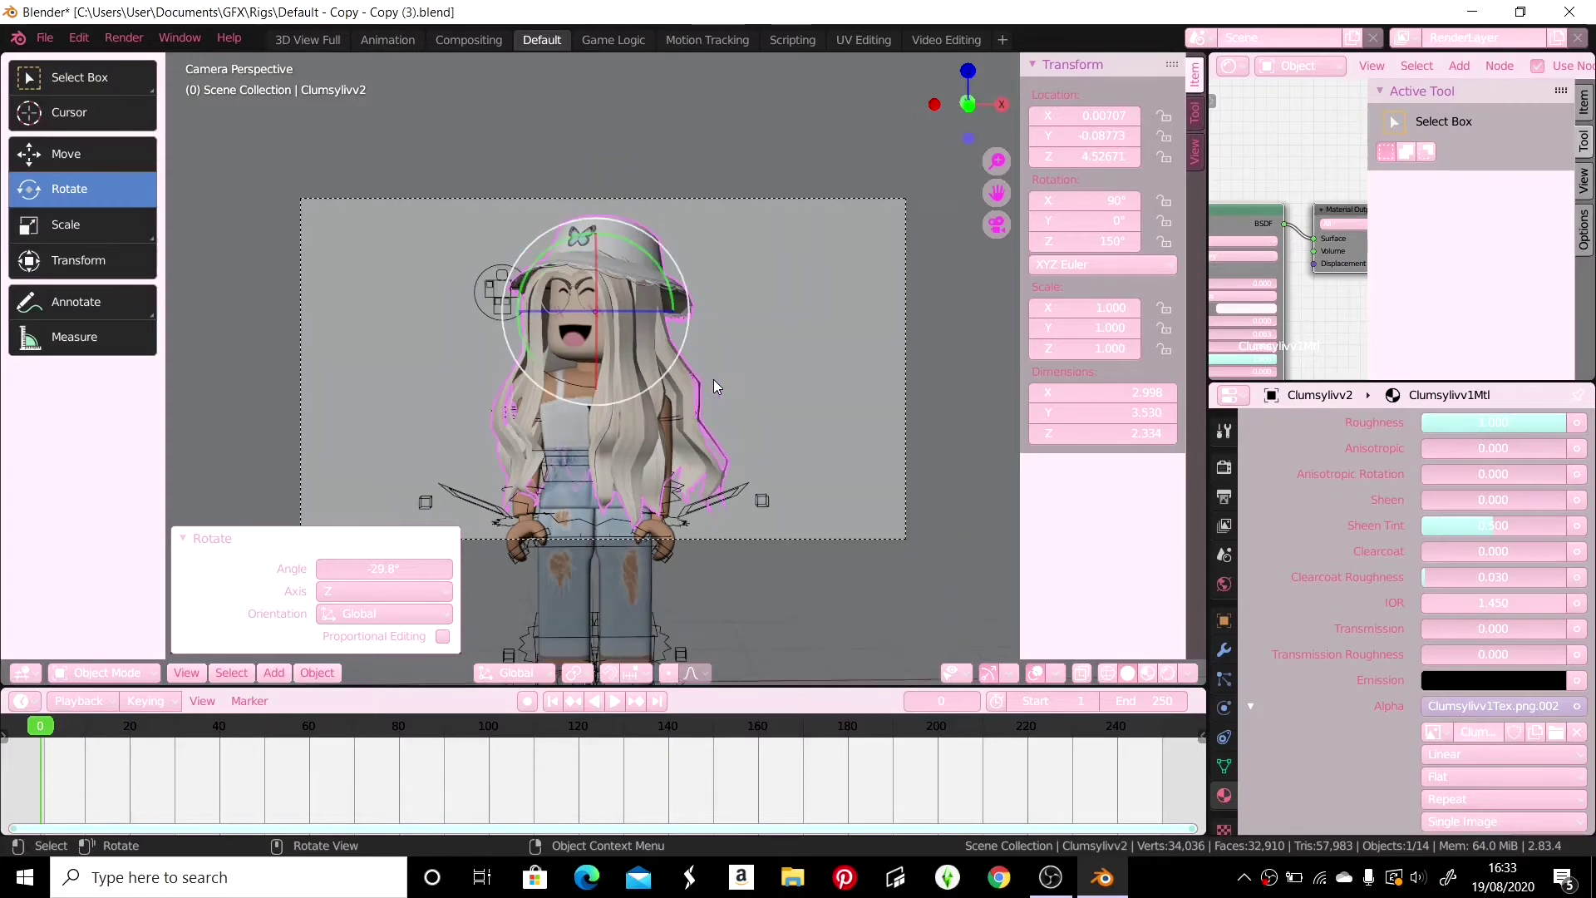
pyautogui.click(767, 379)
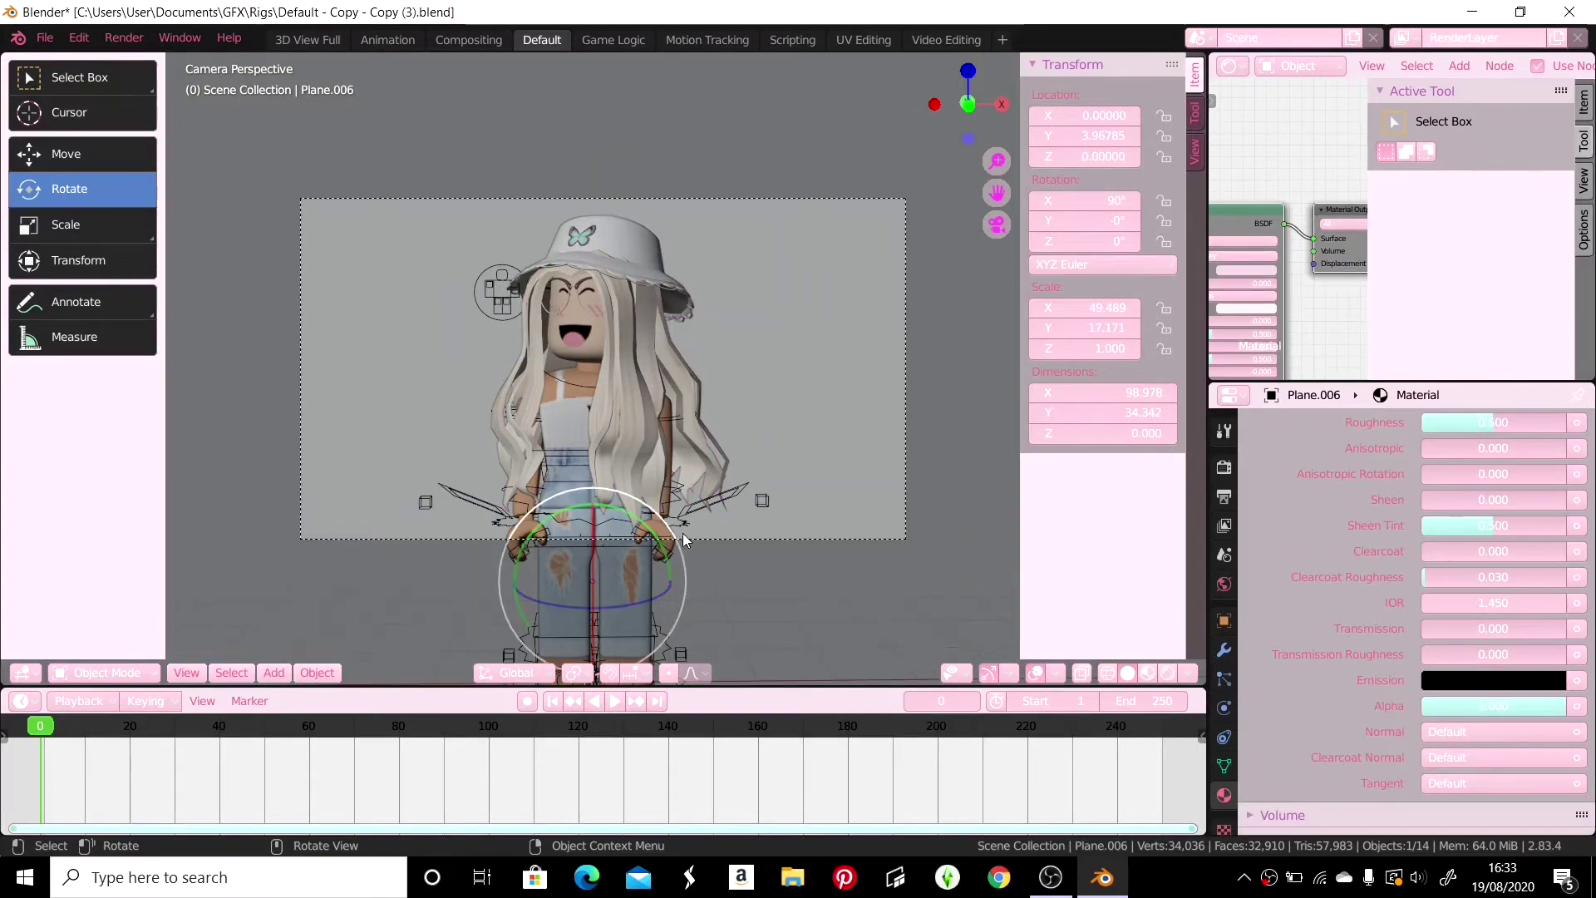
# Rotate the camera around Z to 34.5° and view the scene through it.
pyautogui.click(444, 539)
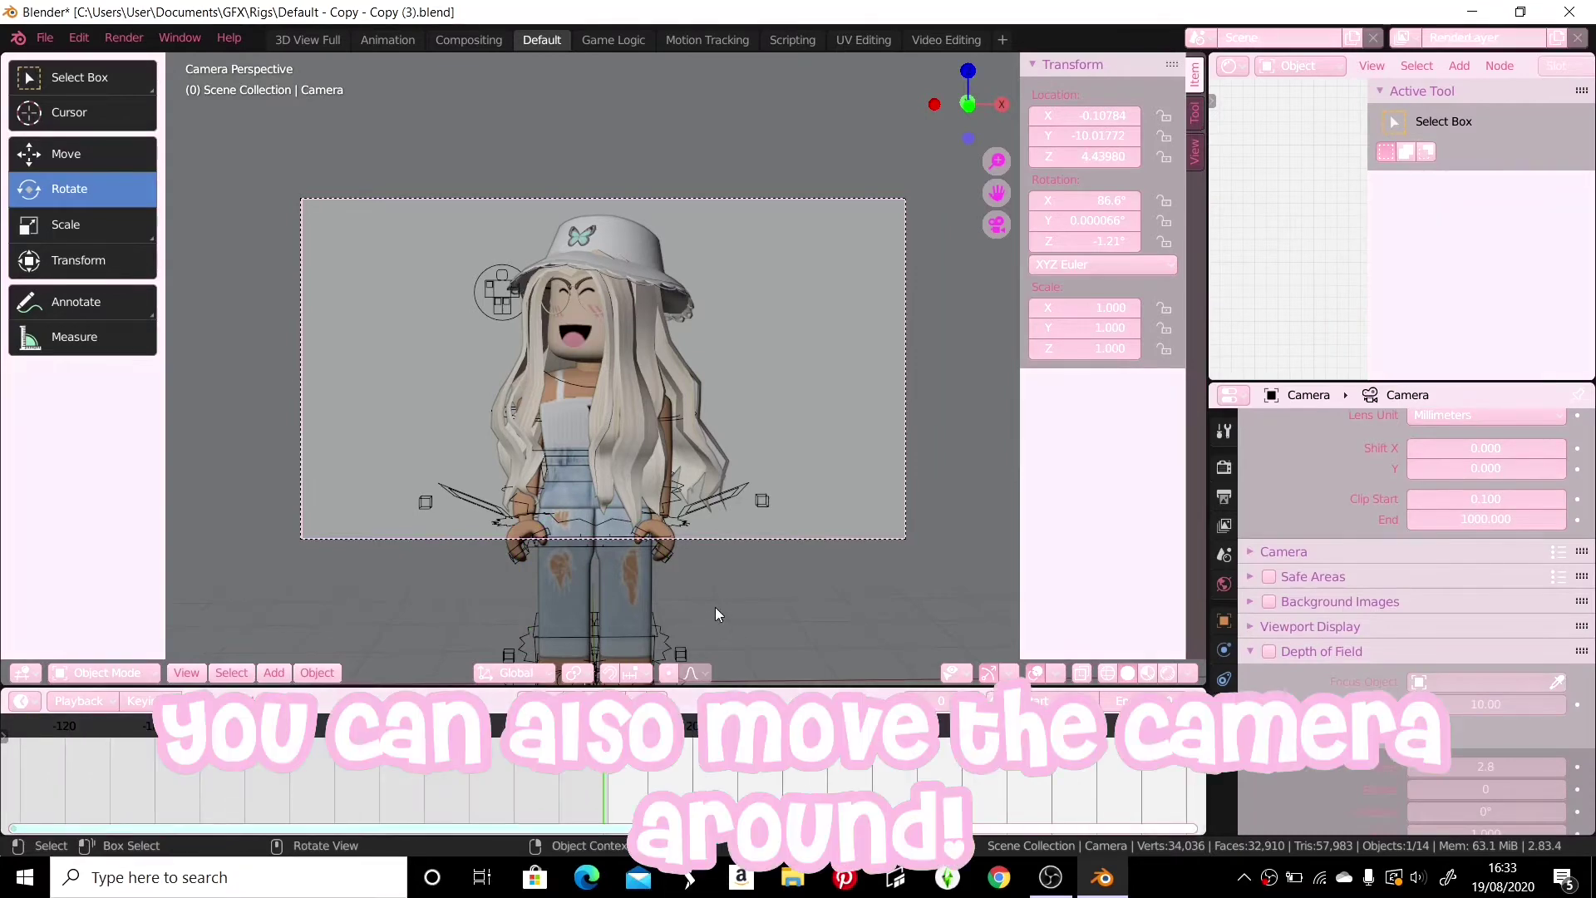
pyautogui.press('KP_1')
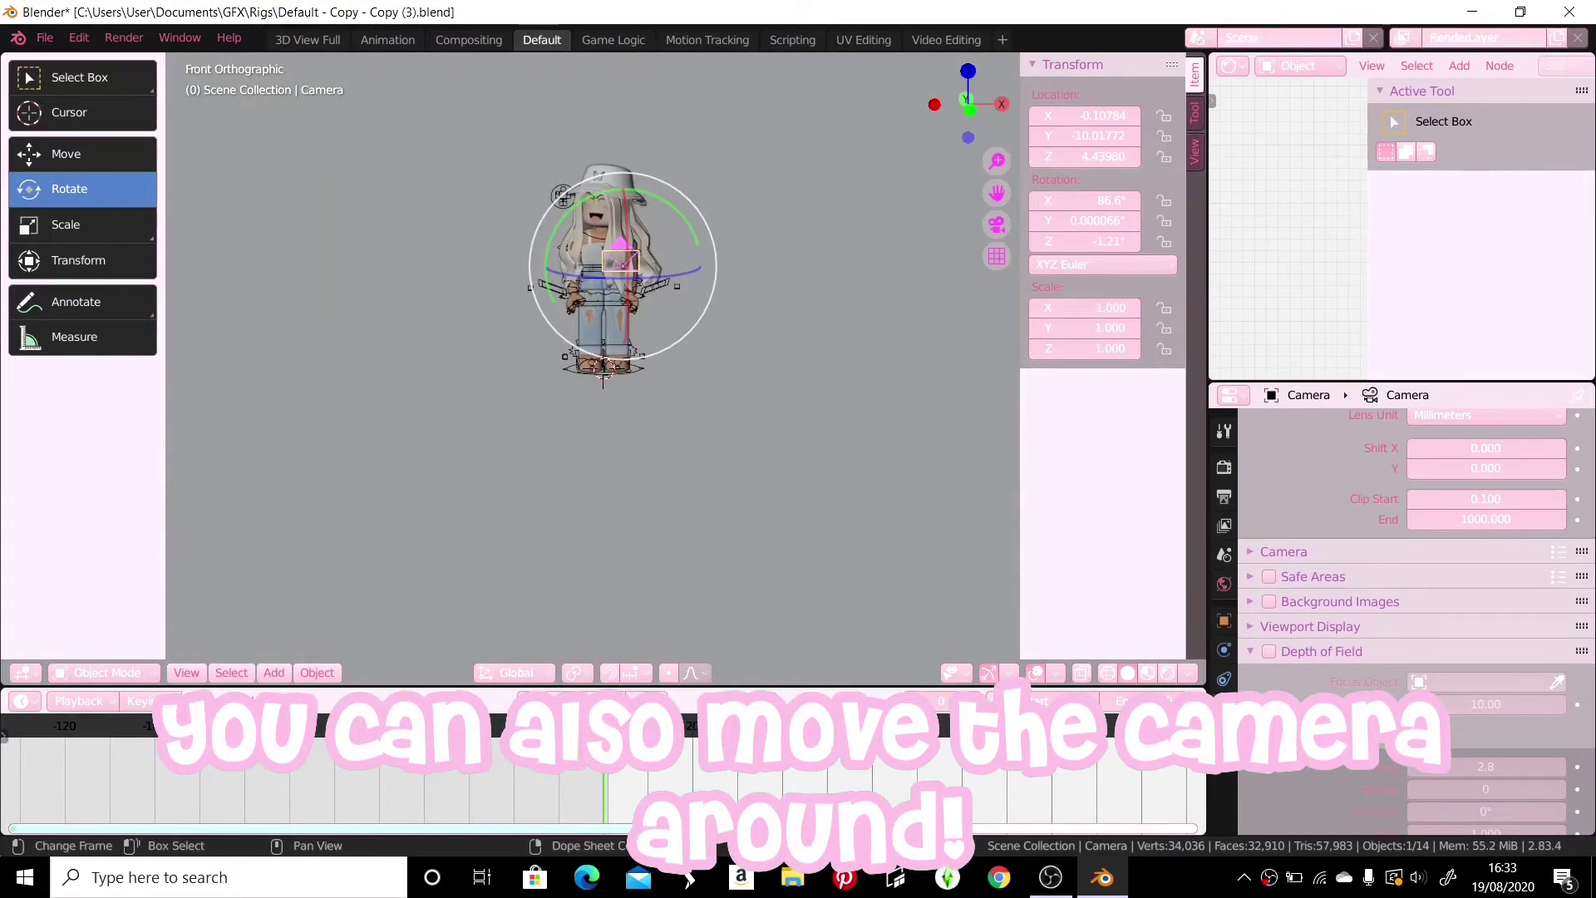
pyautogui.press('KP_5')
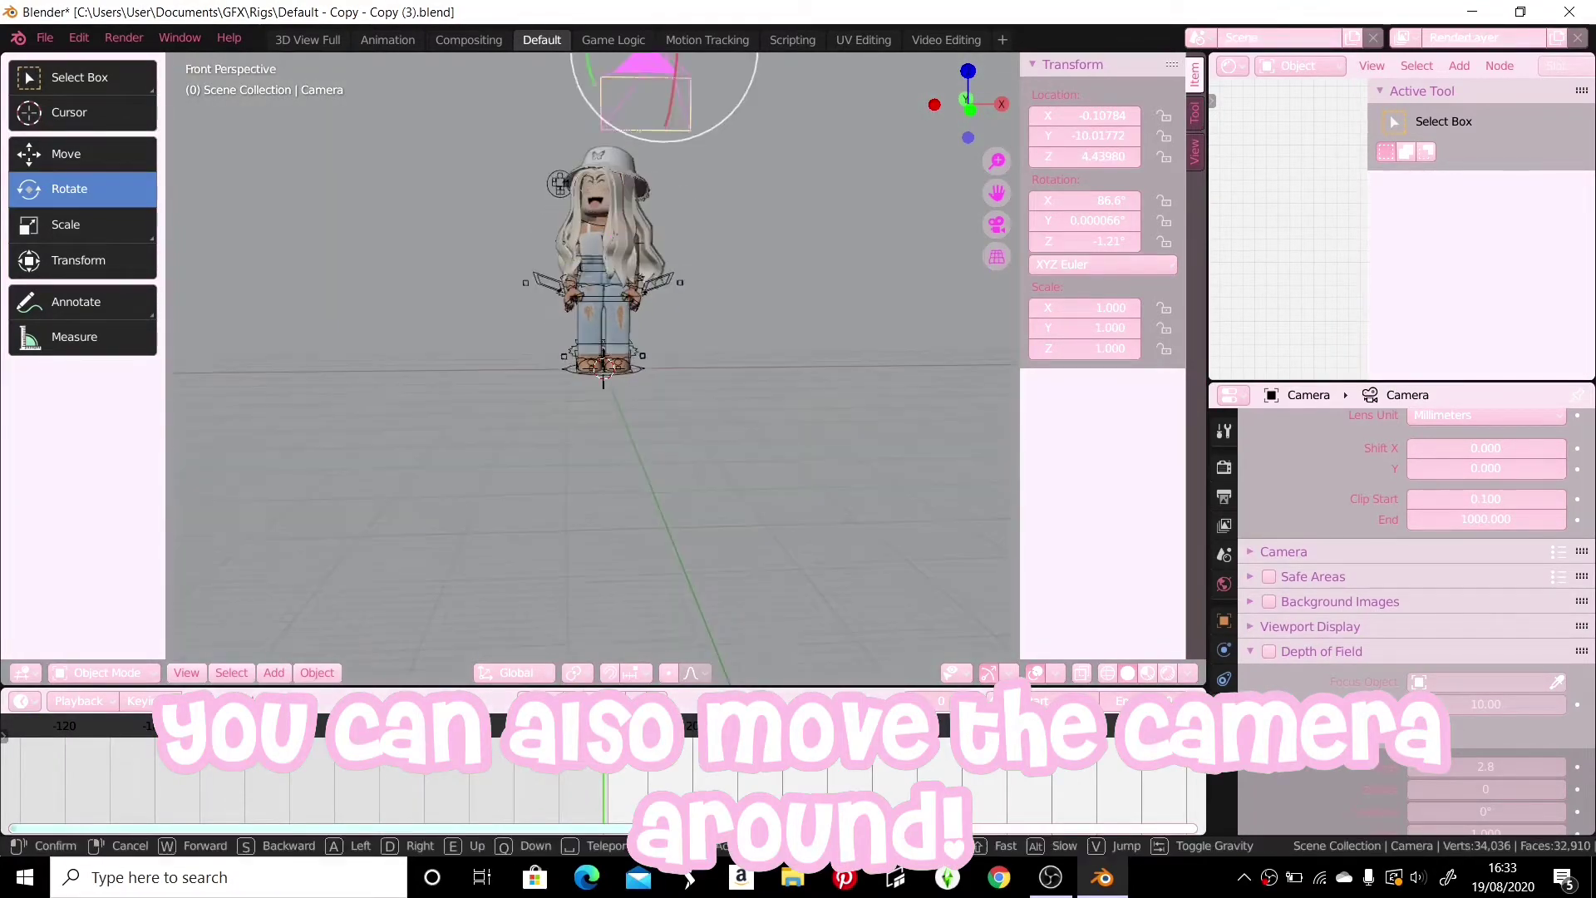
pyautogui.keyDown('shift'); pyautogui.moveTo(605, 532); pyautogui.dragTo(606, 407, button='middle'); pyautogui.keyUp('shift')
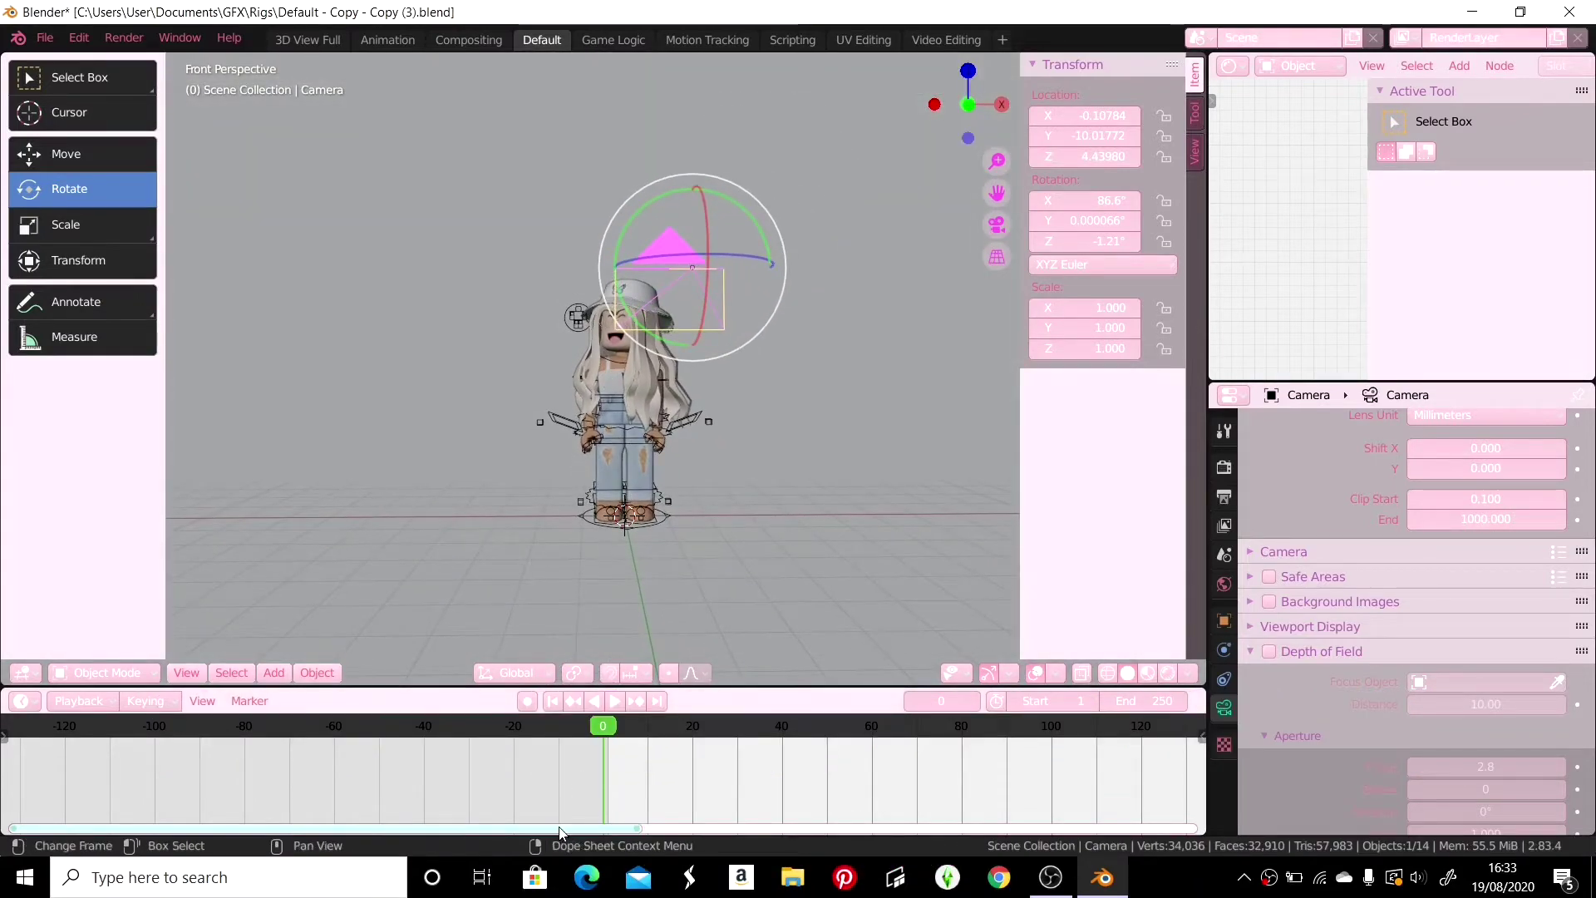
pyautogui.keyDown('ctrl'); pyautogui.scroll(-5, 755, 820); pyautogui.keyUp('ctrl')
pyautogui.keyDown('ctrl'); pyautogui.scroll(-6, 985, 773); pyautogui.keyUp('ctrl')
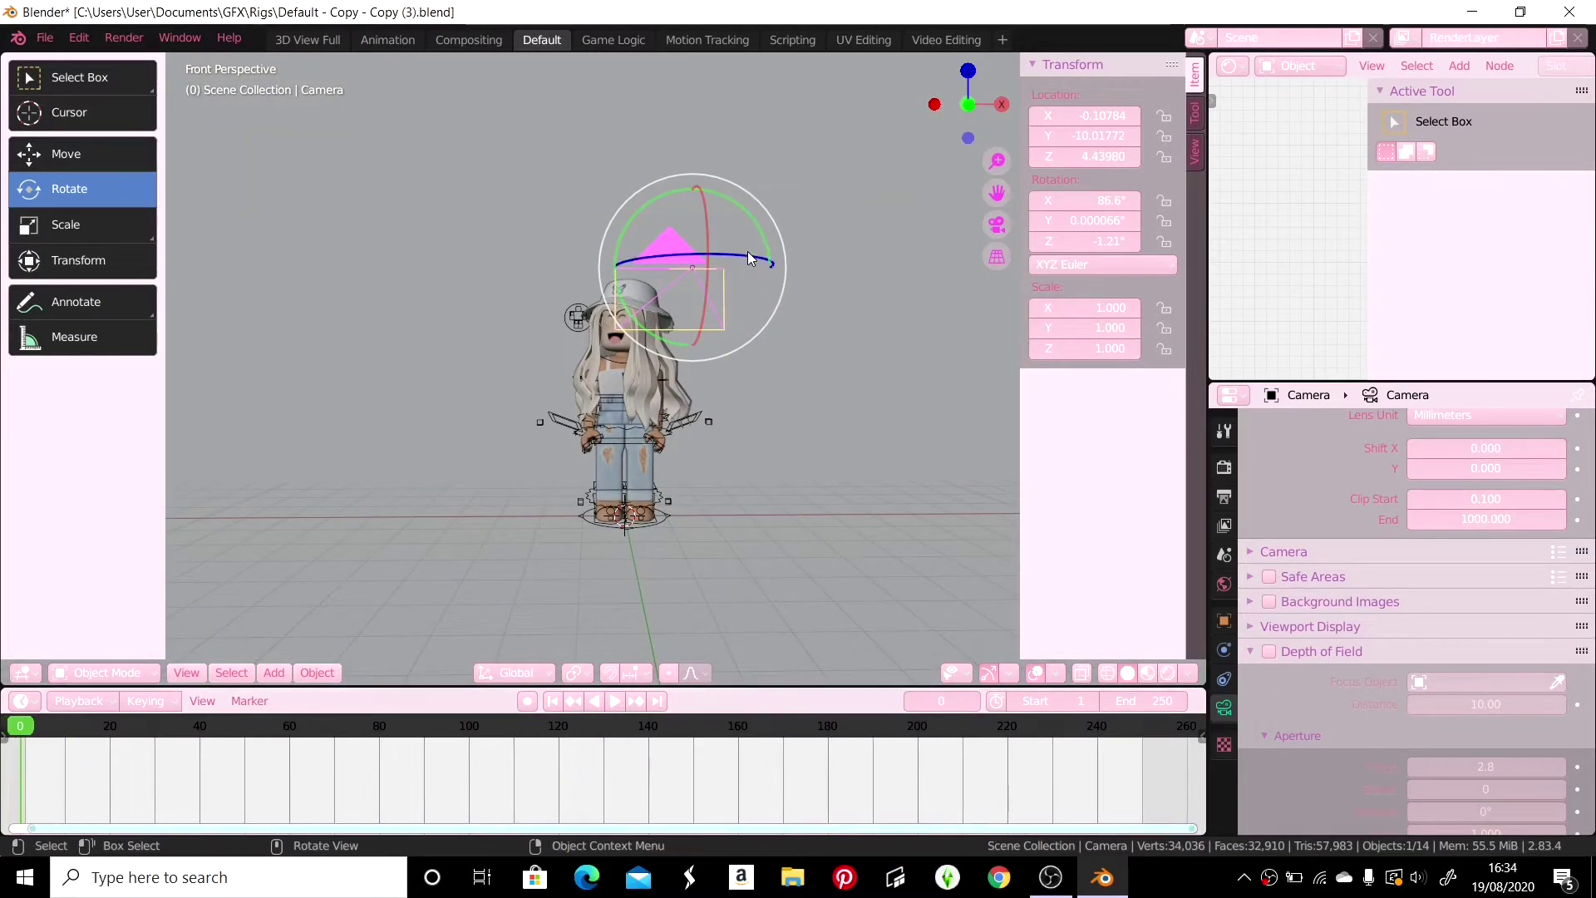
pyautogui.moveTo(748, 258); pyautogui.dragTo(767, 196)
pyautogui.press('KP_0')
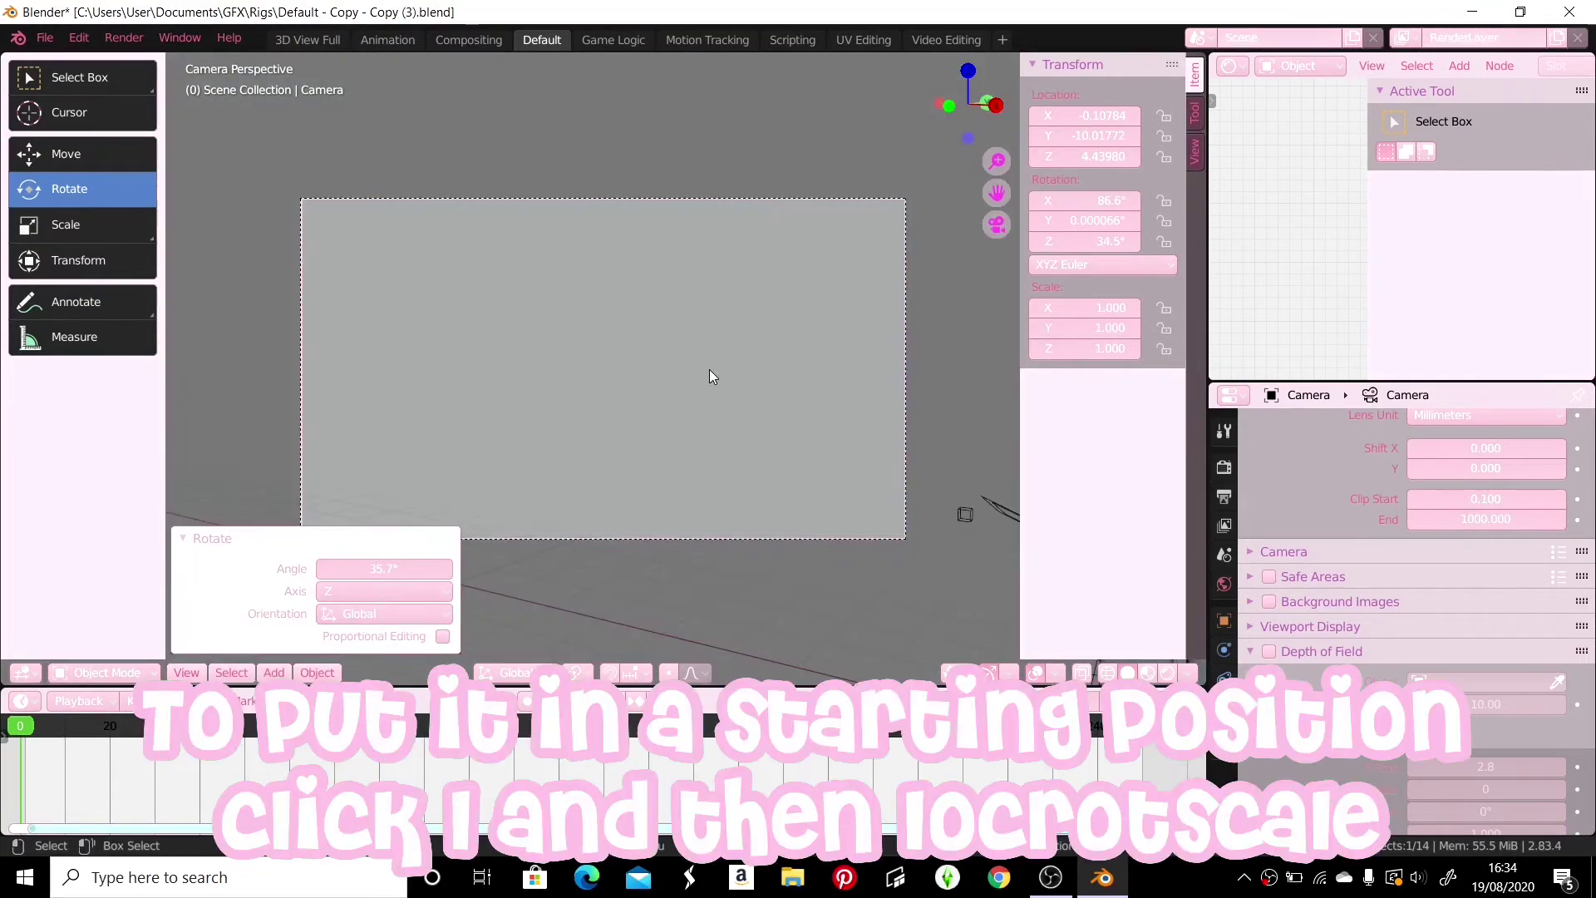
# Insert a LocRotScale keyframe on the camera at frame 0.
pyautogui.press('i')
pyautogui.press('i')
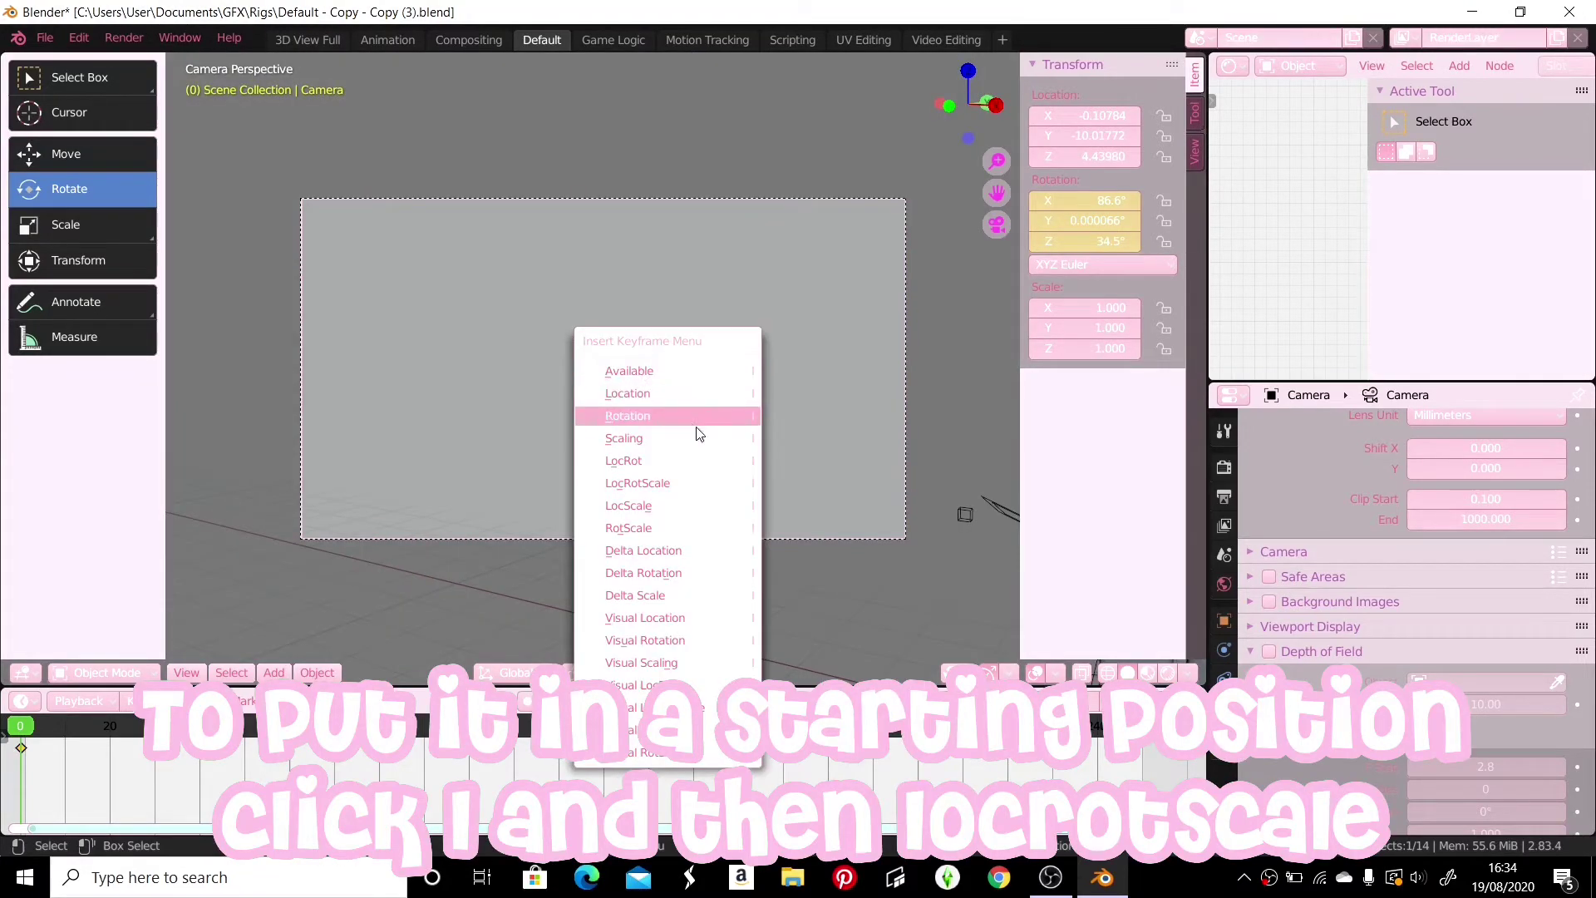
pyautogui.click(682, 482)
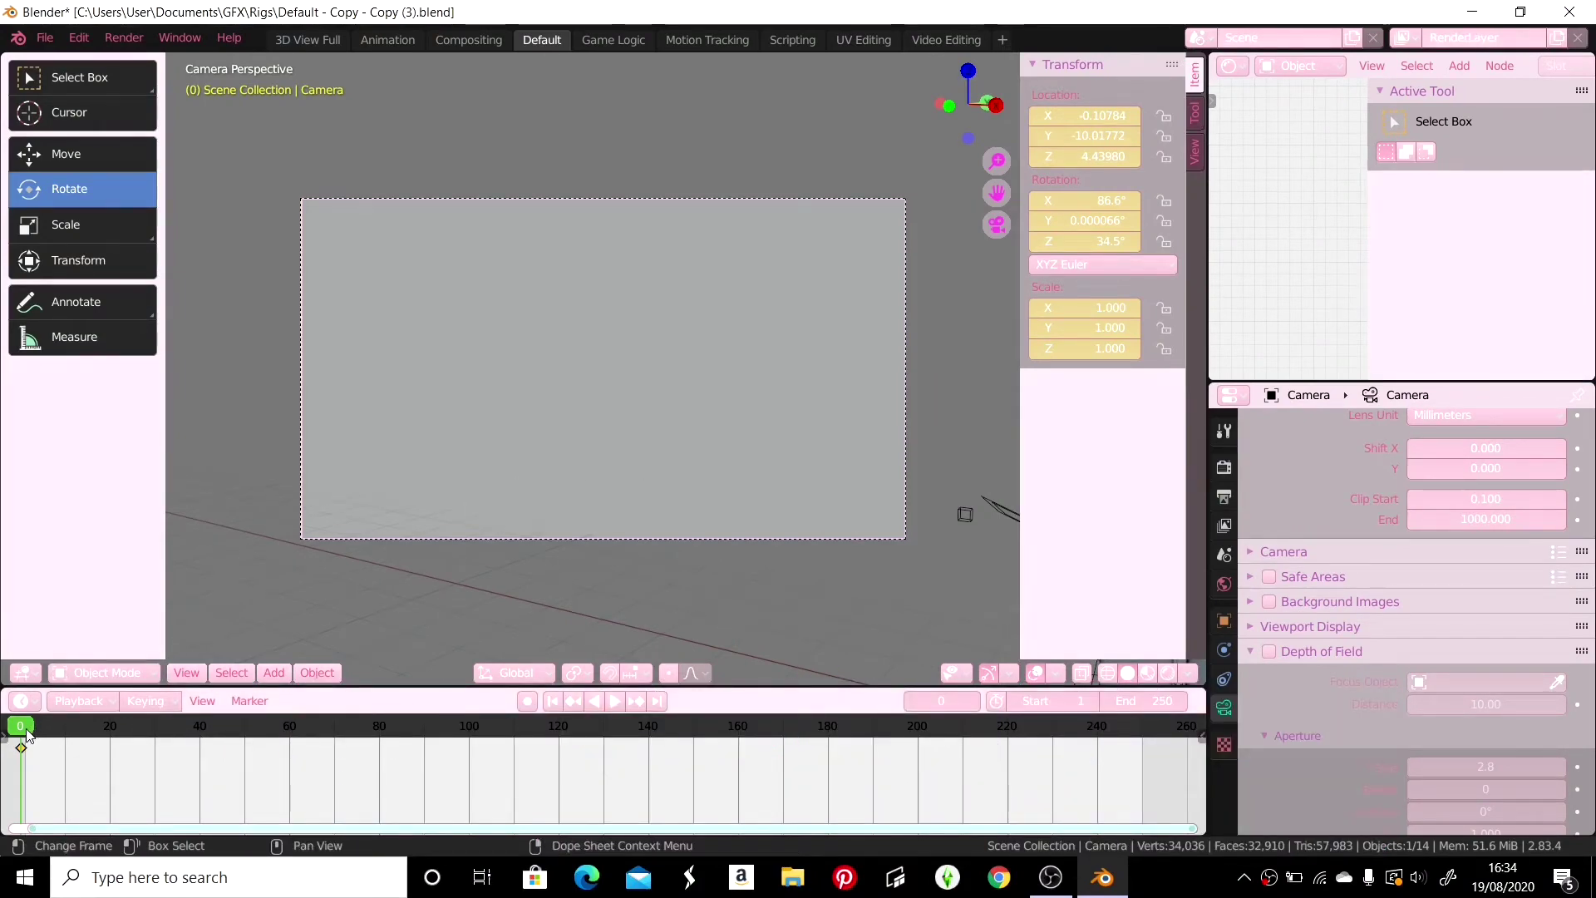
# At frame 24, turn the camera around Z to face the character straight on.
pyautogui.press('space')
pyautogui.moveTo(47, 748); pyautogui.dragTo(127, 751)
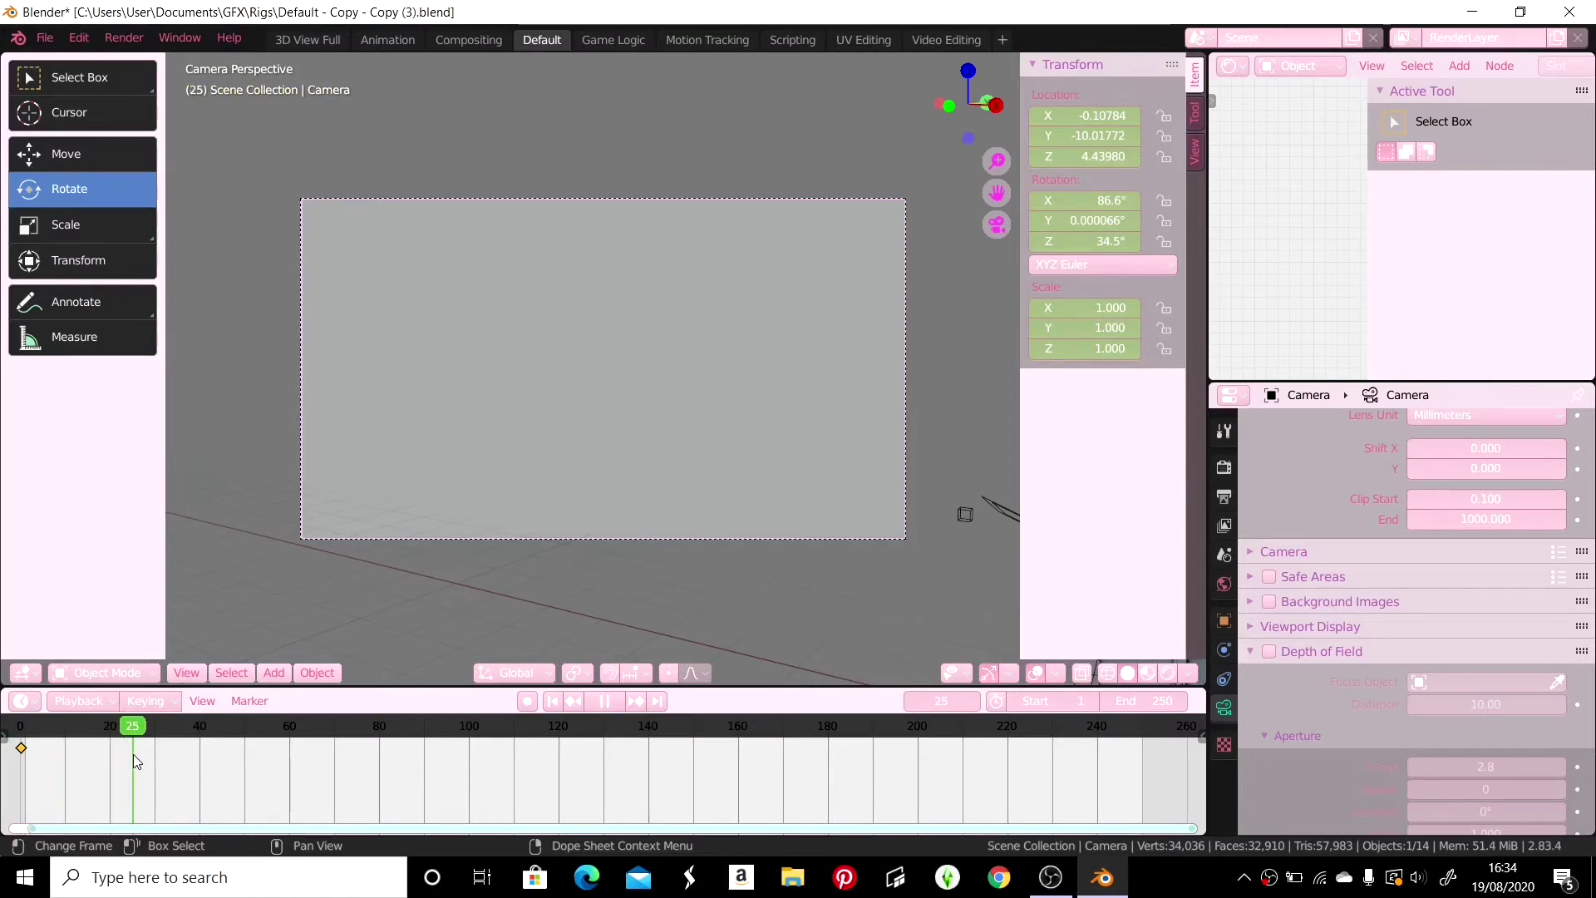
pyautogui.press('space')
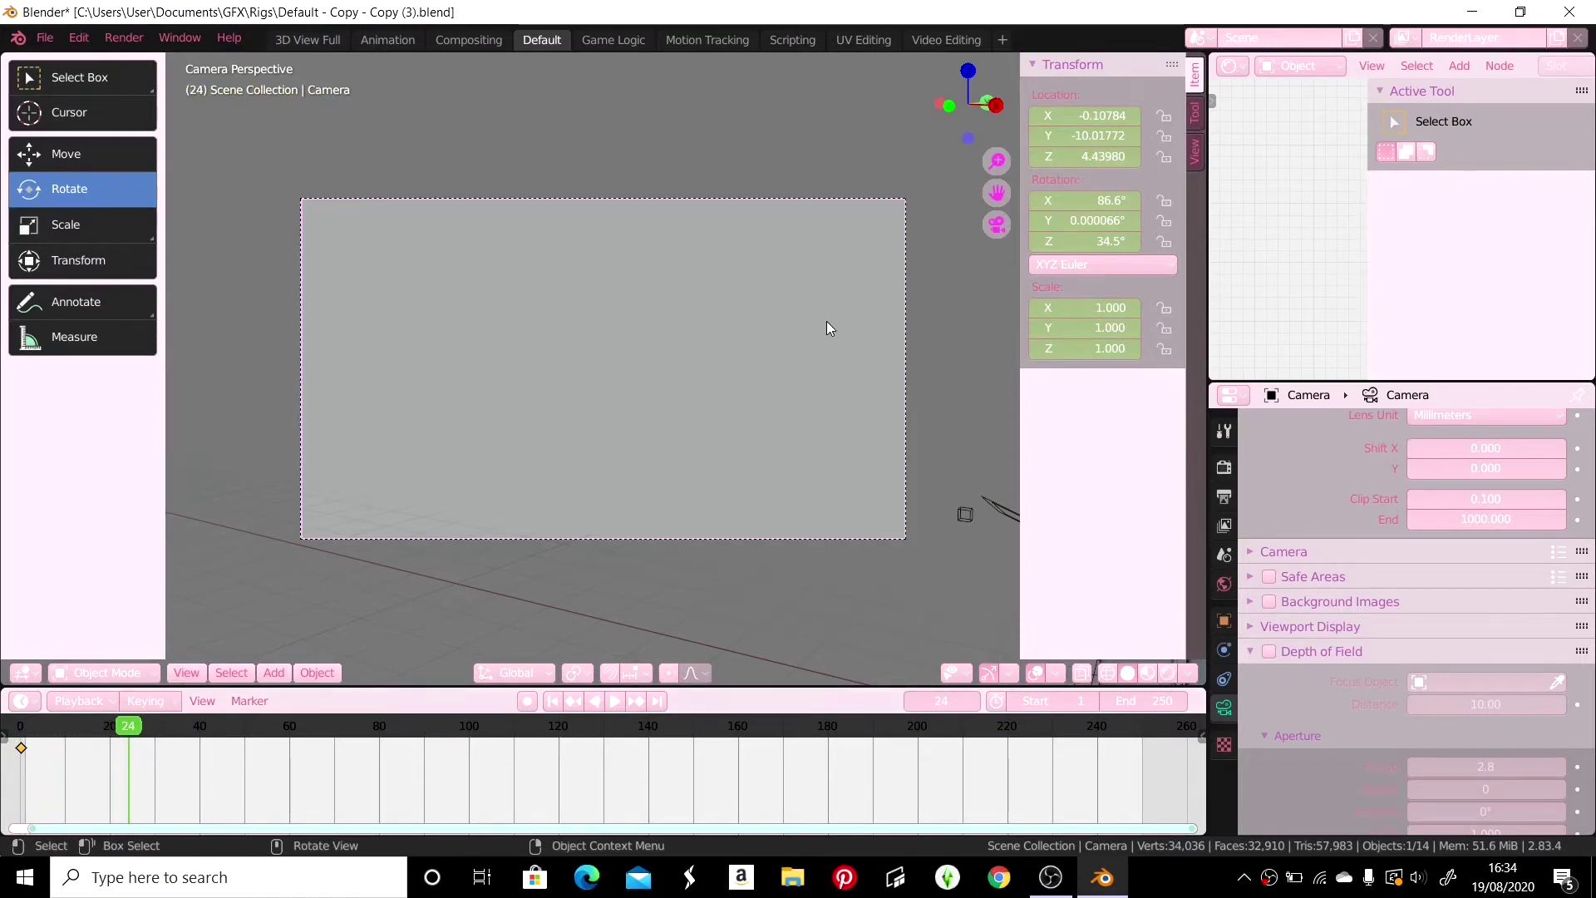
pyautogui.press('KP_1')
pyautogui.moveTo(675, 346); pyautogui.dragTo(694, 367)
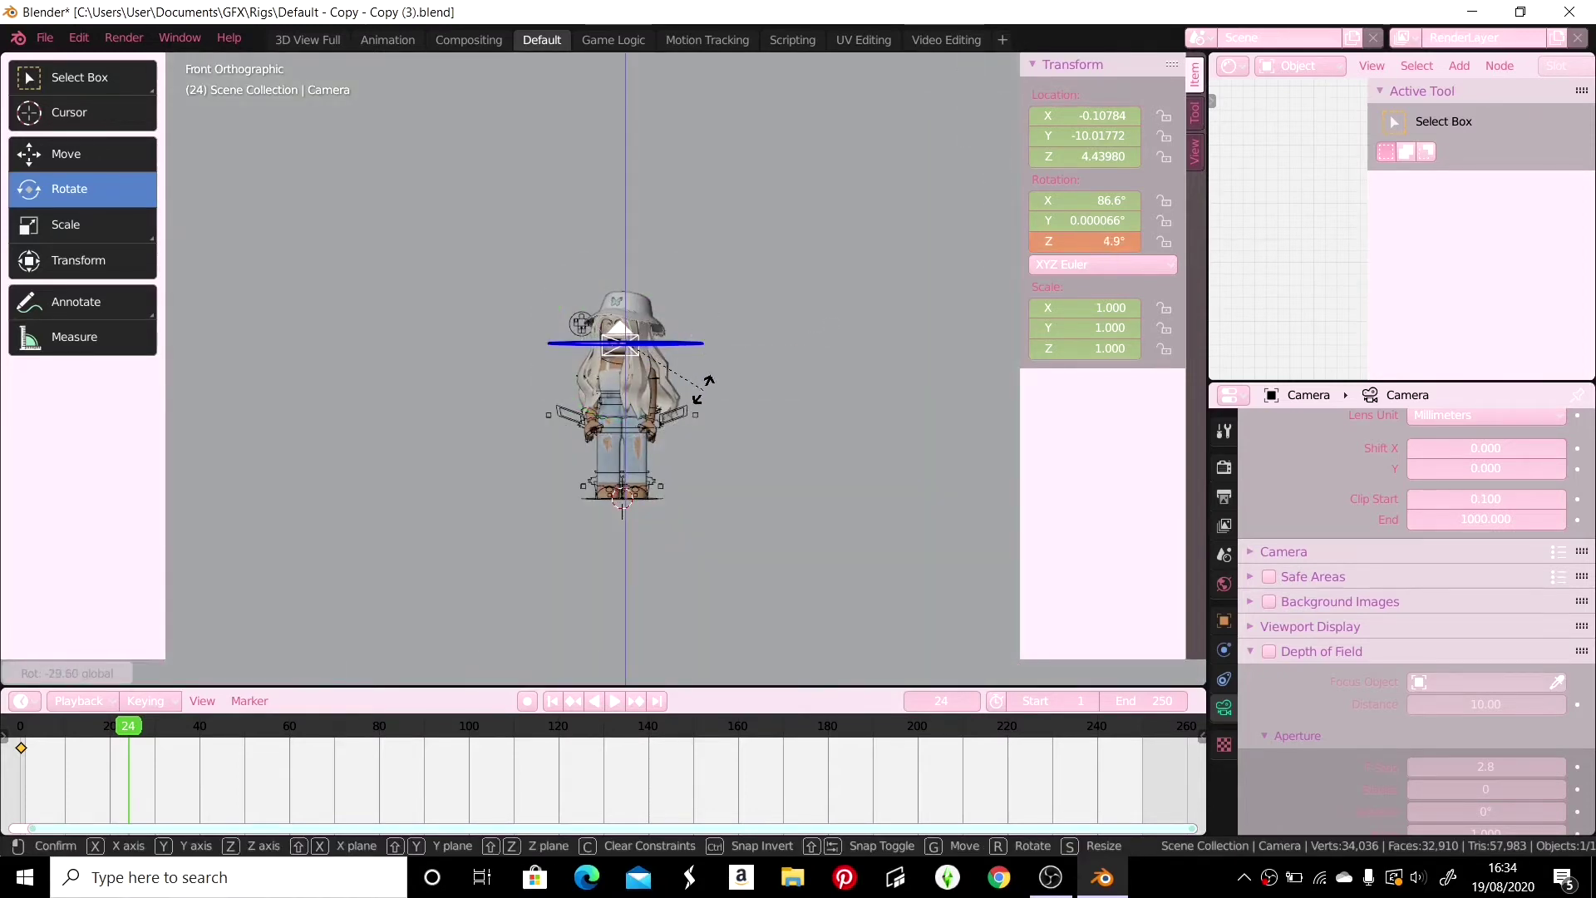
pyautogui.moveTo(705, 391); pyautogui.dragTo(706, 394)
pyautogui.press('KP_0')
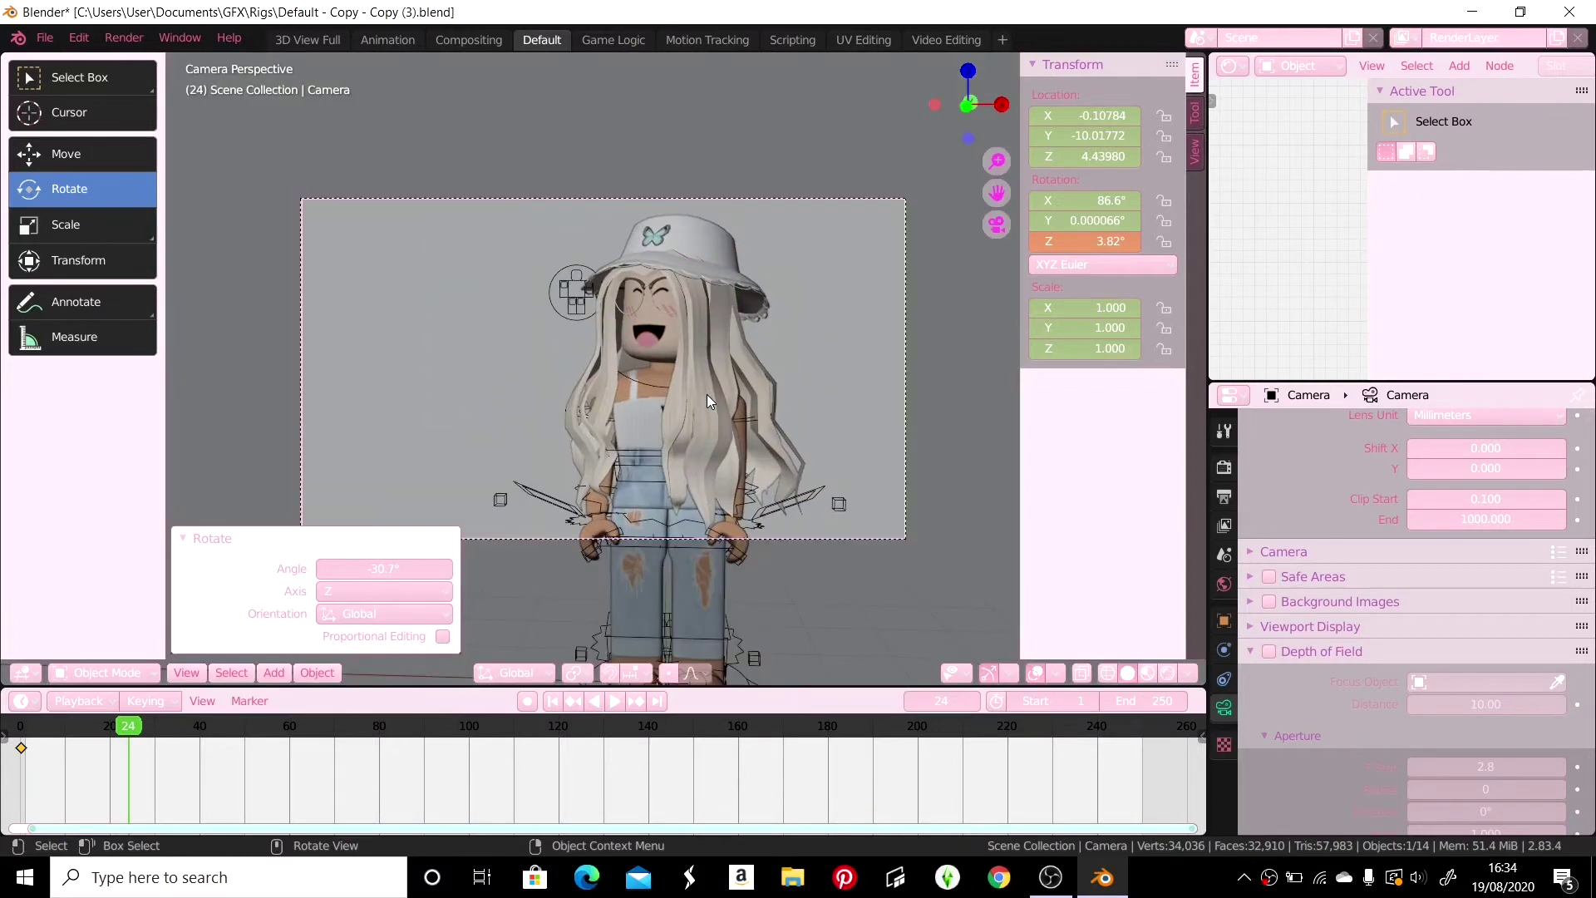
pyautogui.press('KP_0')
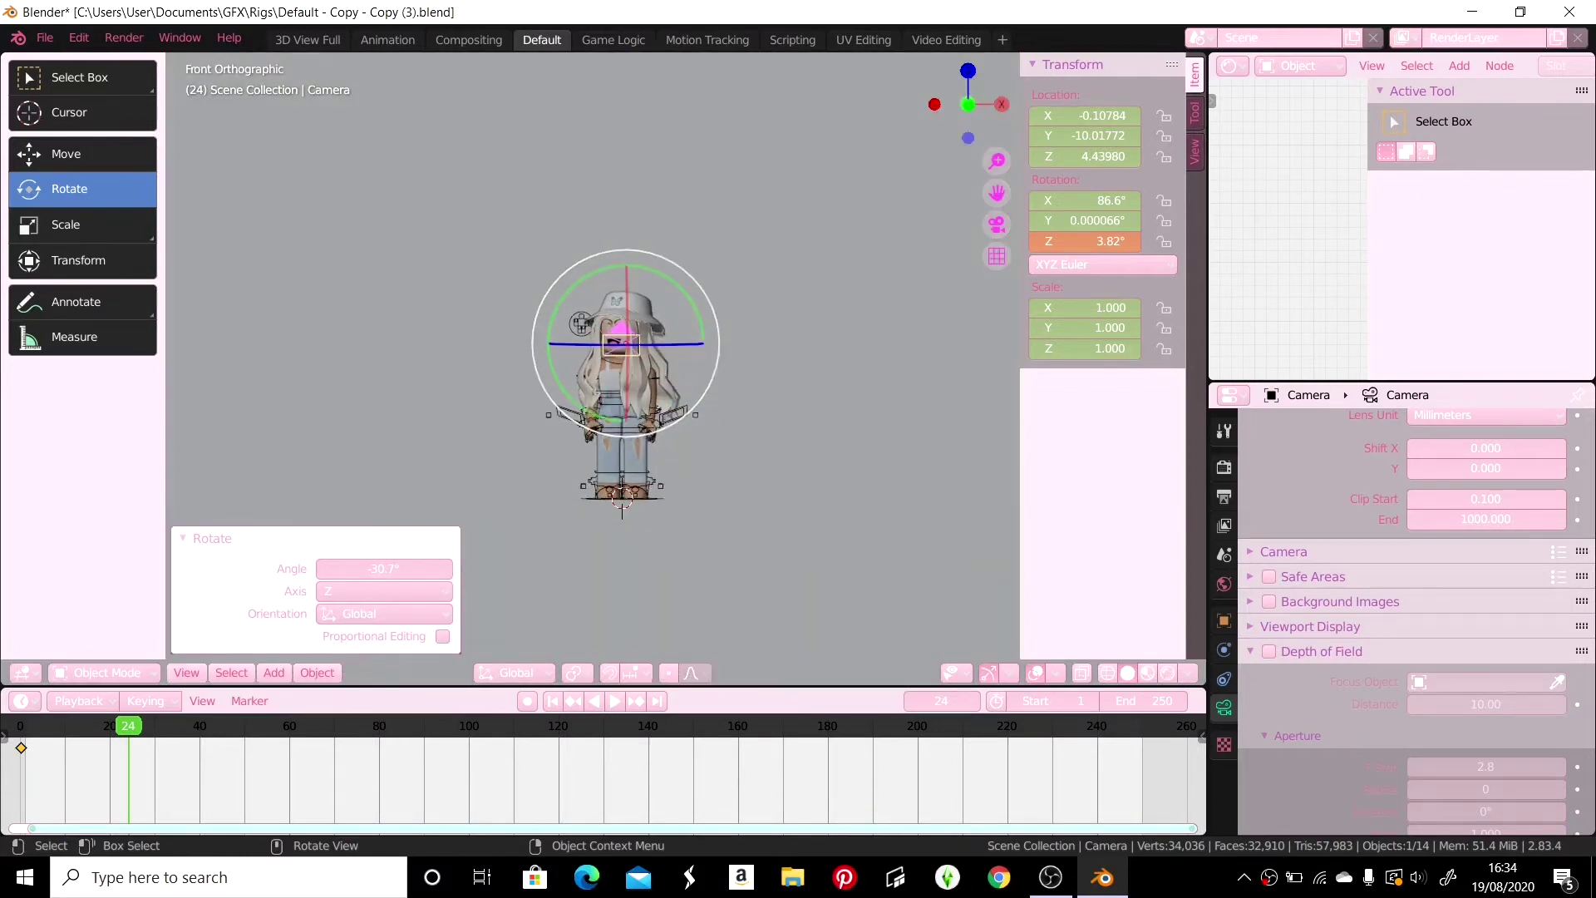
pyautogui.moveTo(703, 344); pyautogui.dragTo(705, 357)
pyautogui.press('KP_0')
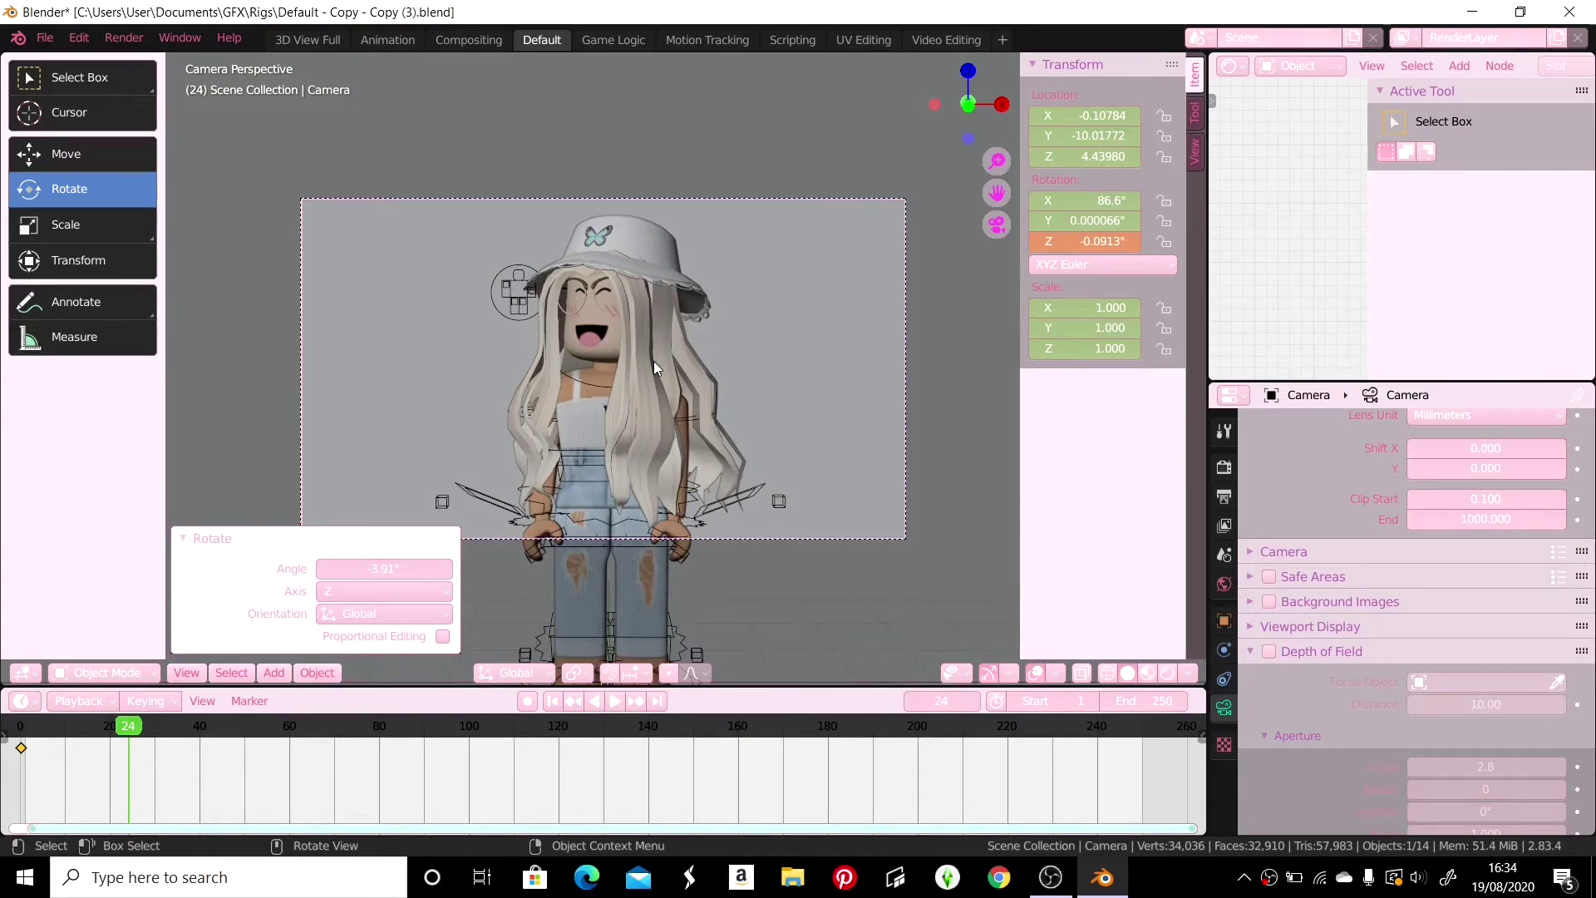
# Key the camera's LocRotScale at frame 24 and play back the pan from frame 0.
pyautogui.press('i')
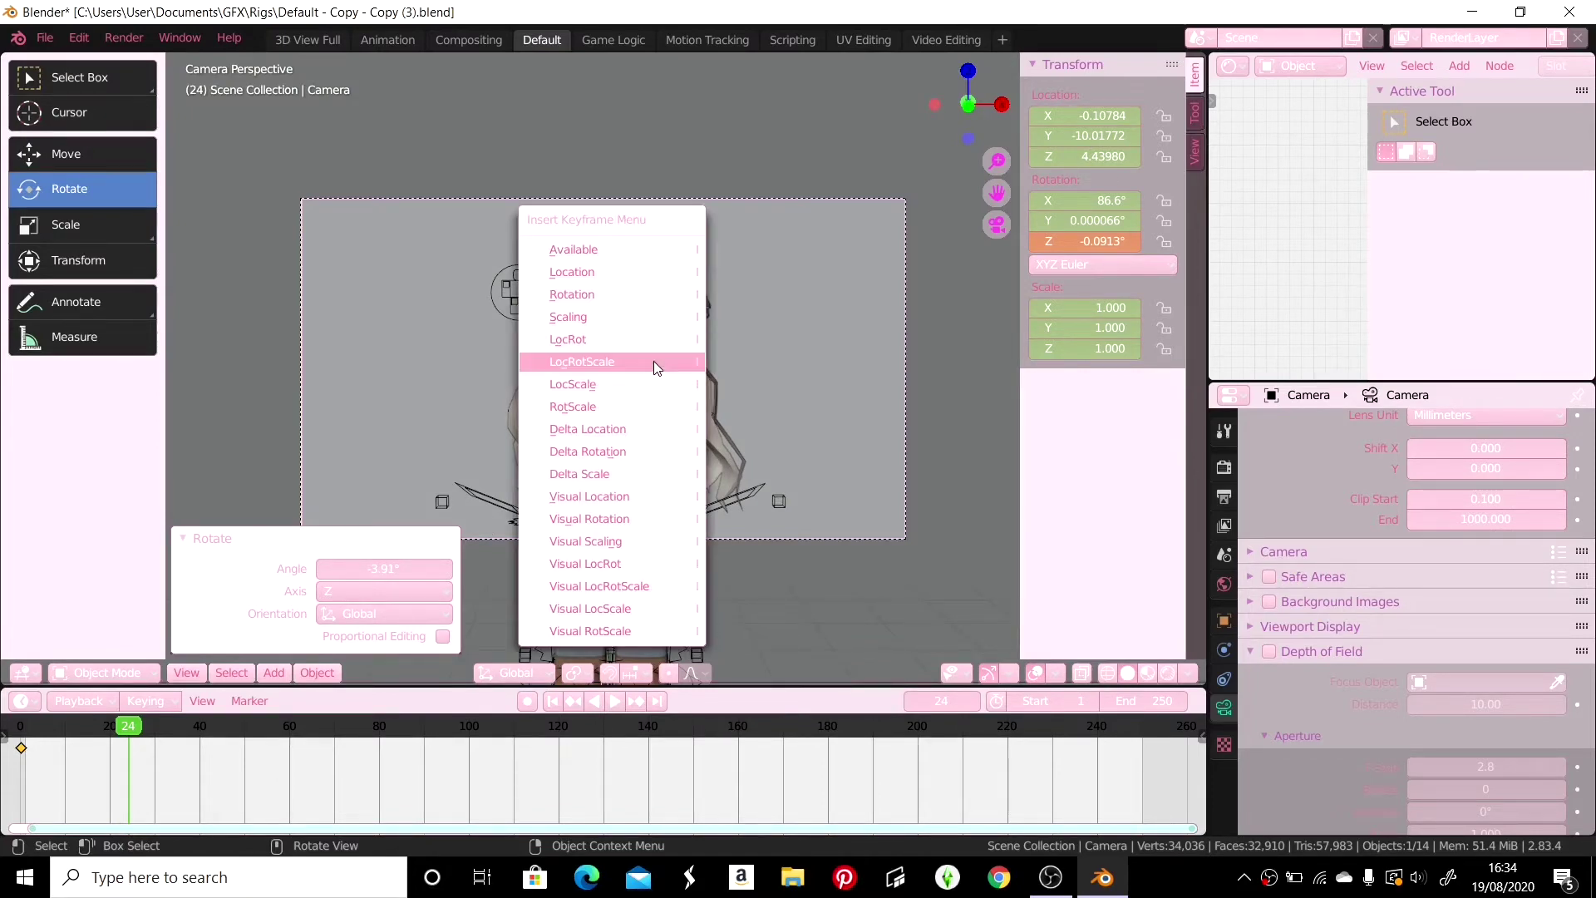
pyautogui.click(653, 360)
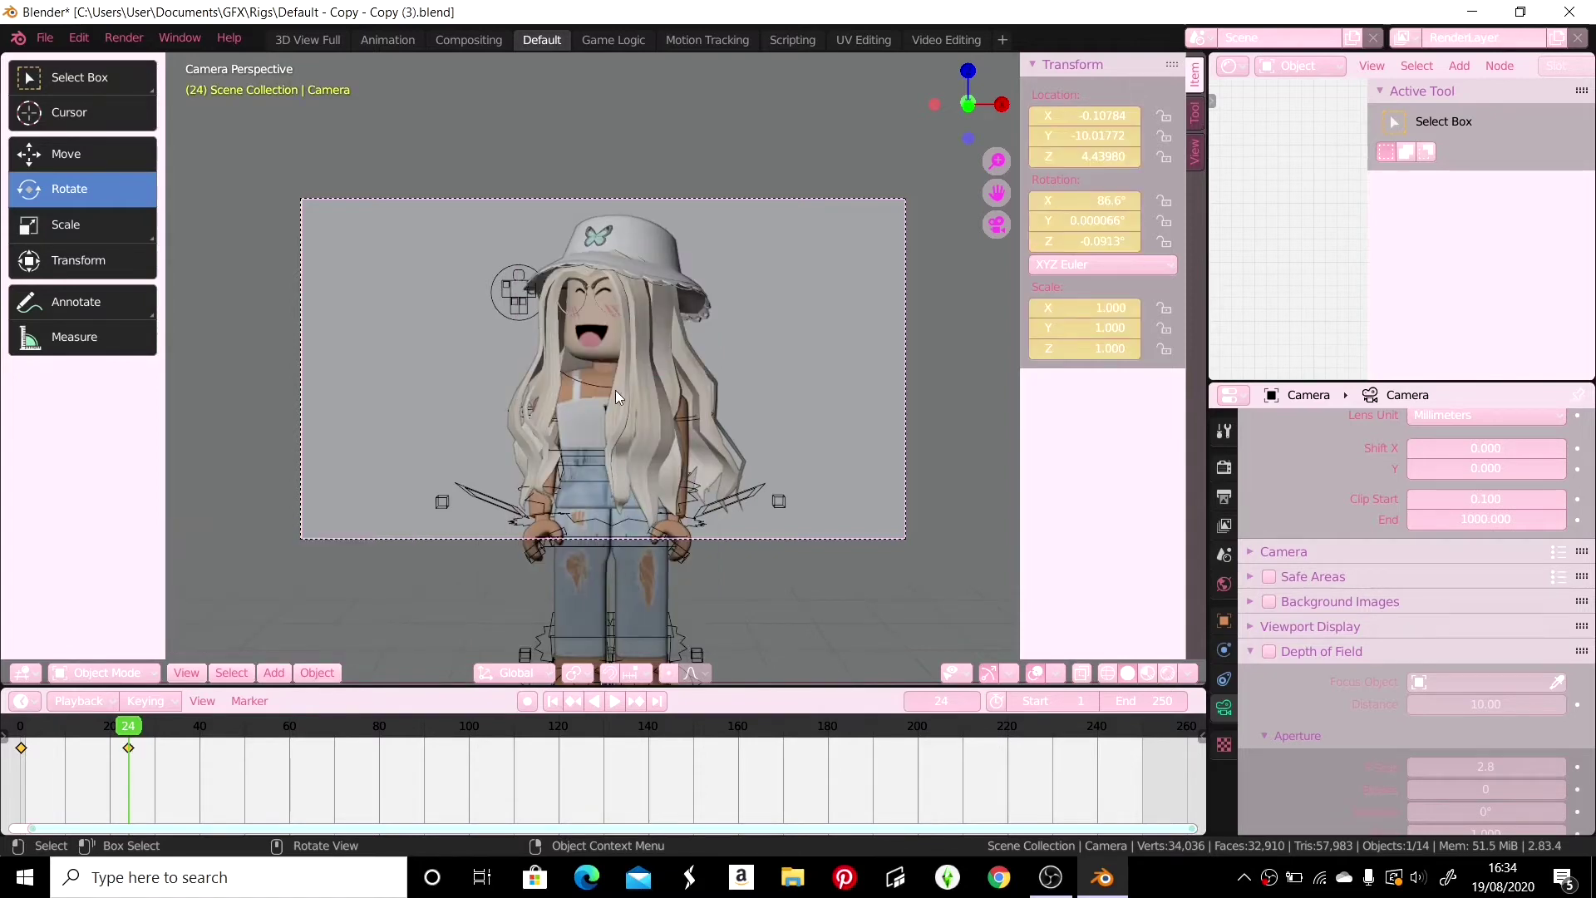
pyautogui.moveTo(125, 731); pyautogui.dragTo(21, 732)
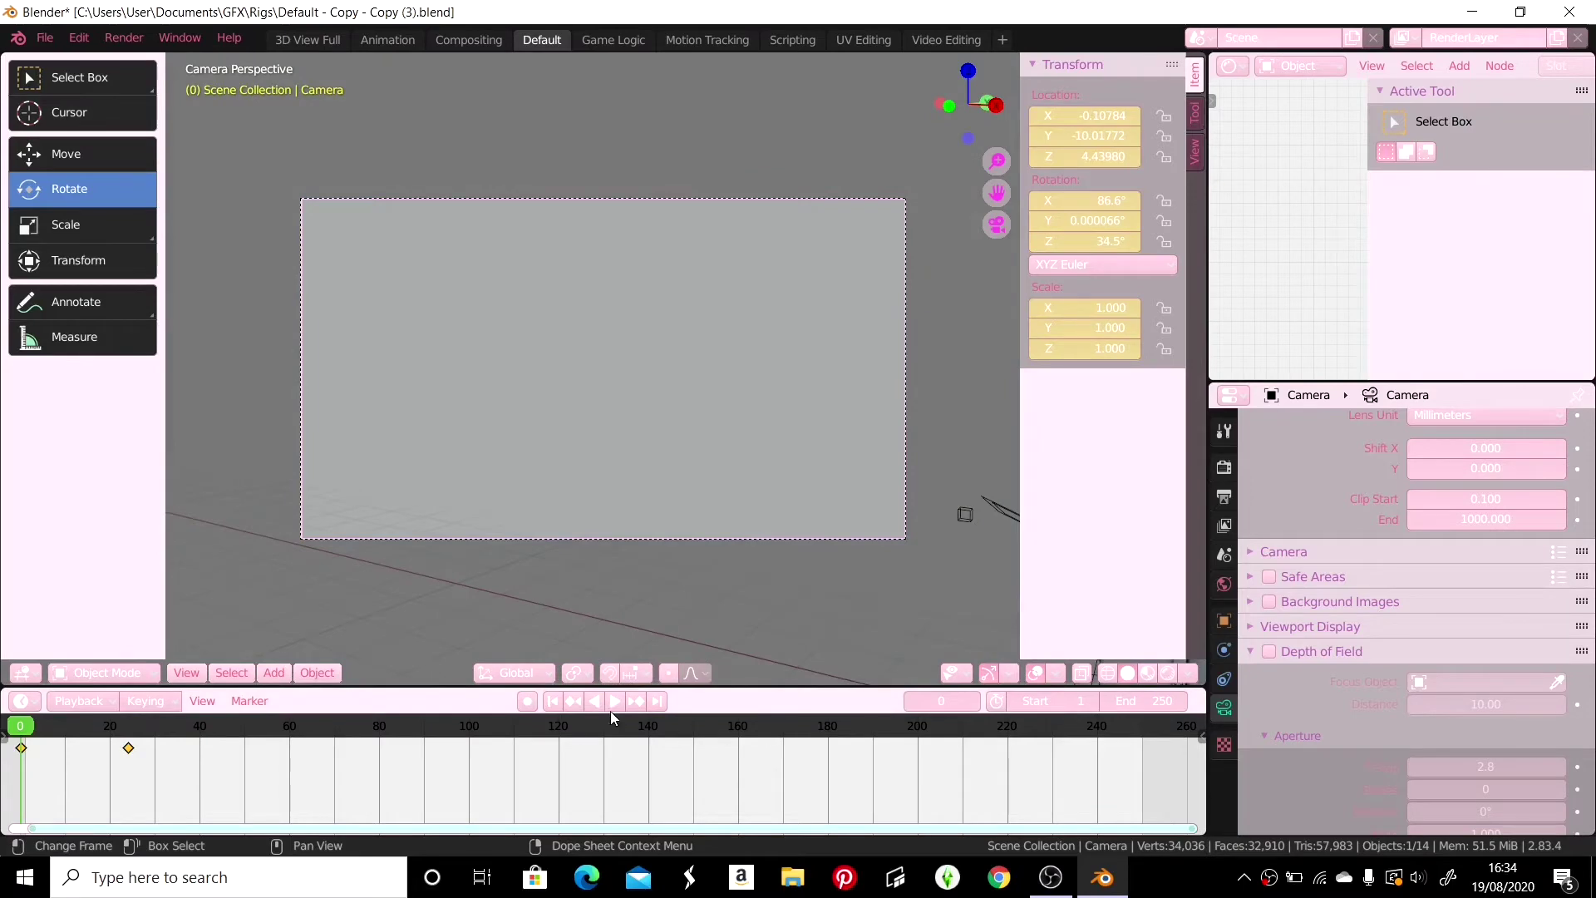
pyautogui.click(615, 703)
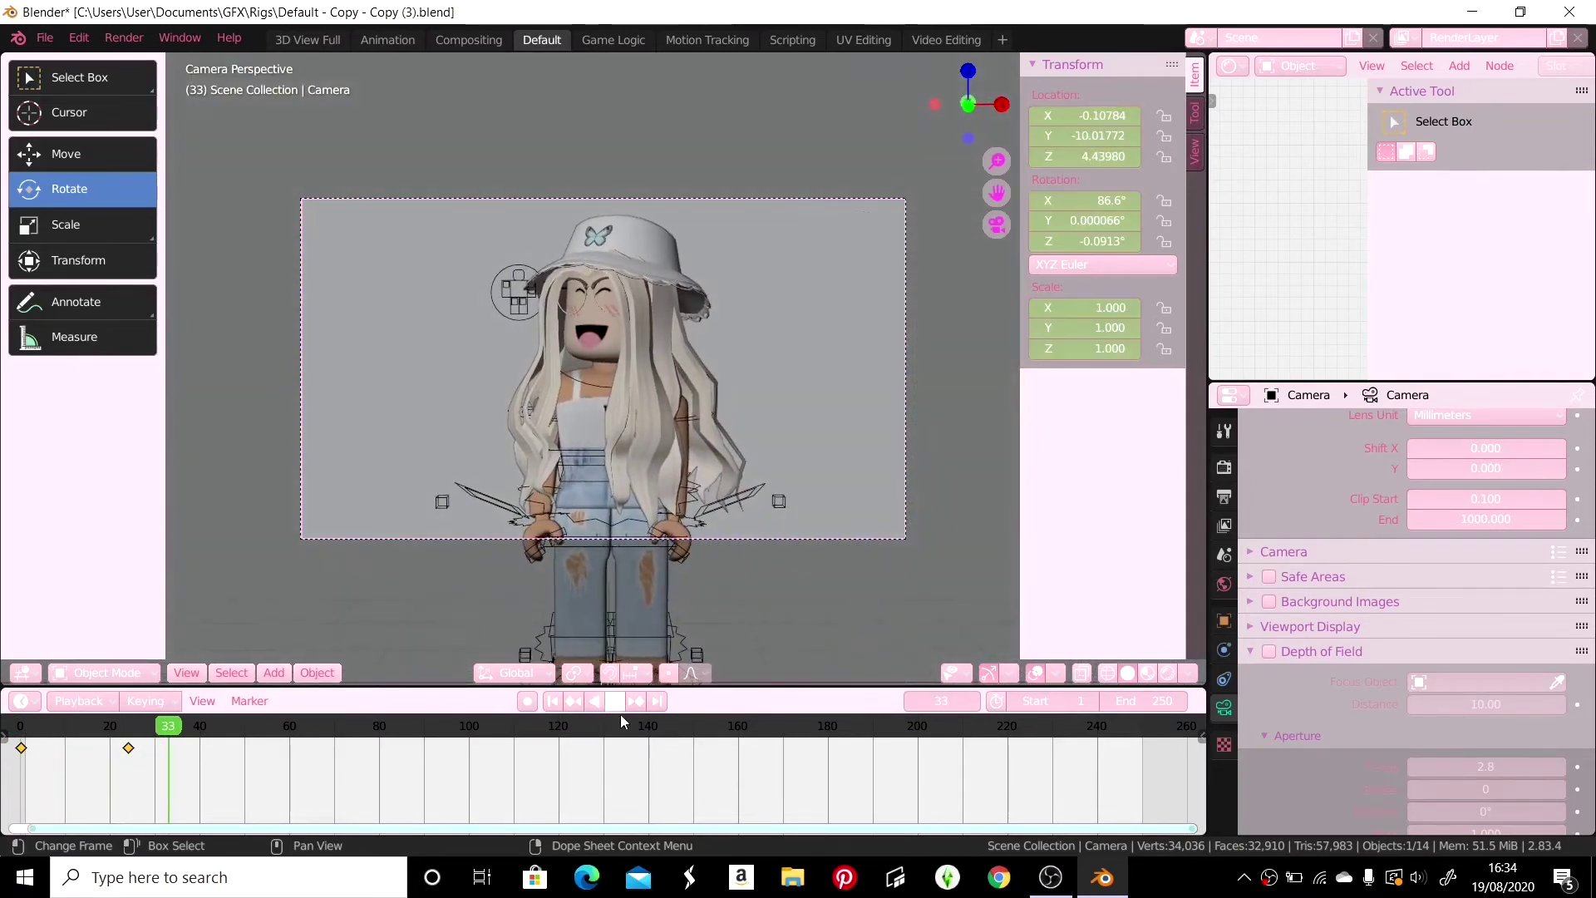
pyautogui.moveTo(167, 723); pyautogui.dragTo(130, 736)
pyautogui.press('space')
pyautogui.press('i')
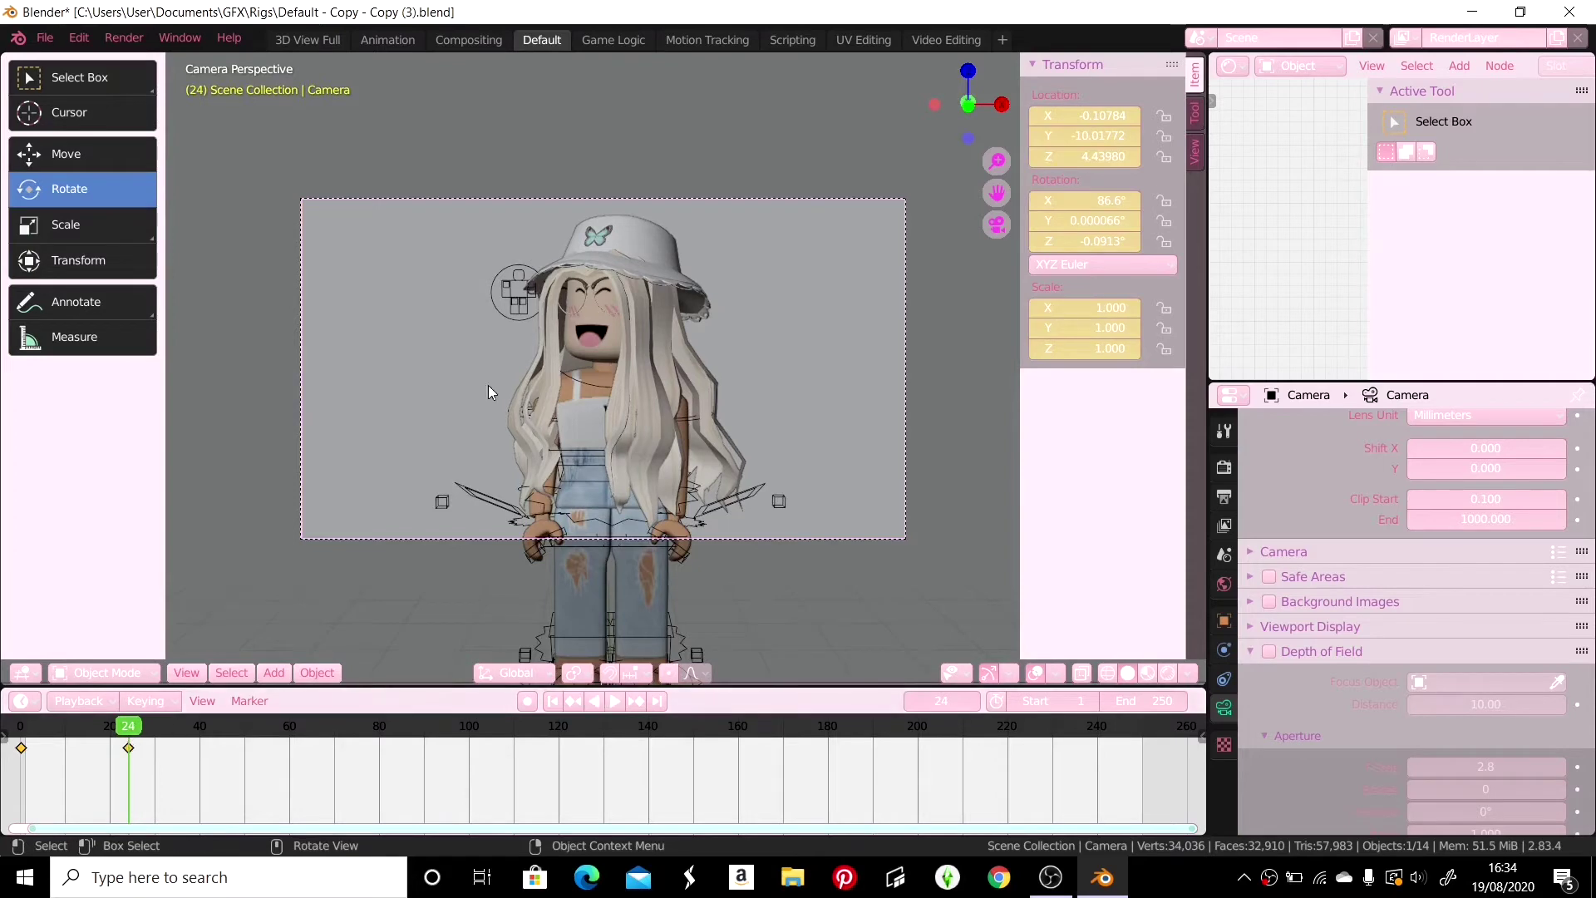
pyautogui.click(612, 276)
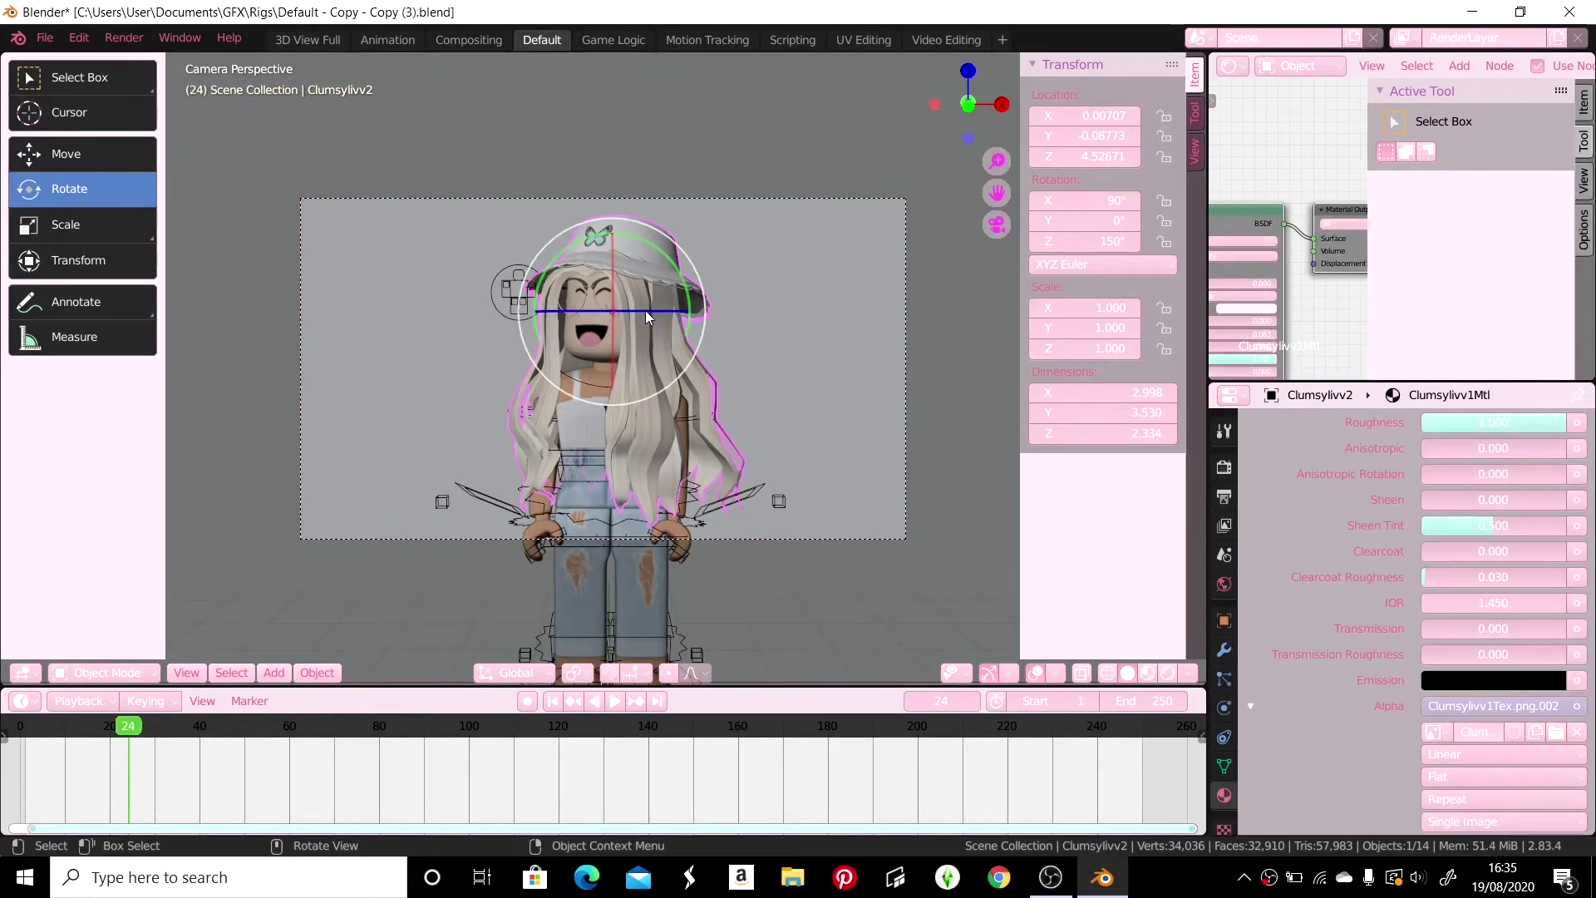
# Undo a trial head turn and keyframe the head's starting 150° pose at frame 0.
pyautogui.moveTo(645, 311); pyautogui.dragTo(693, 278)
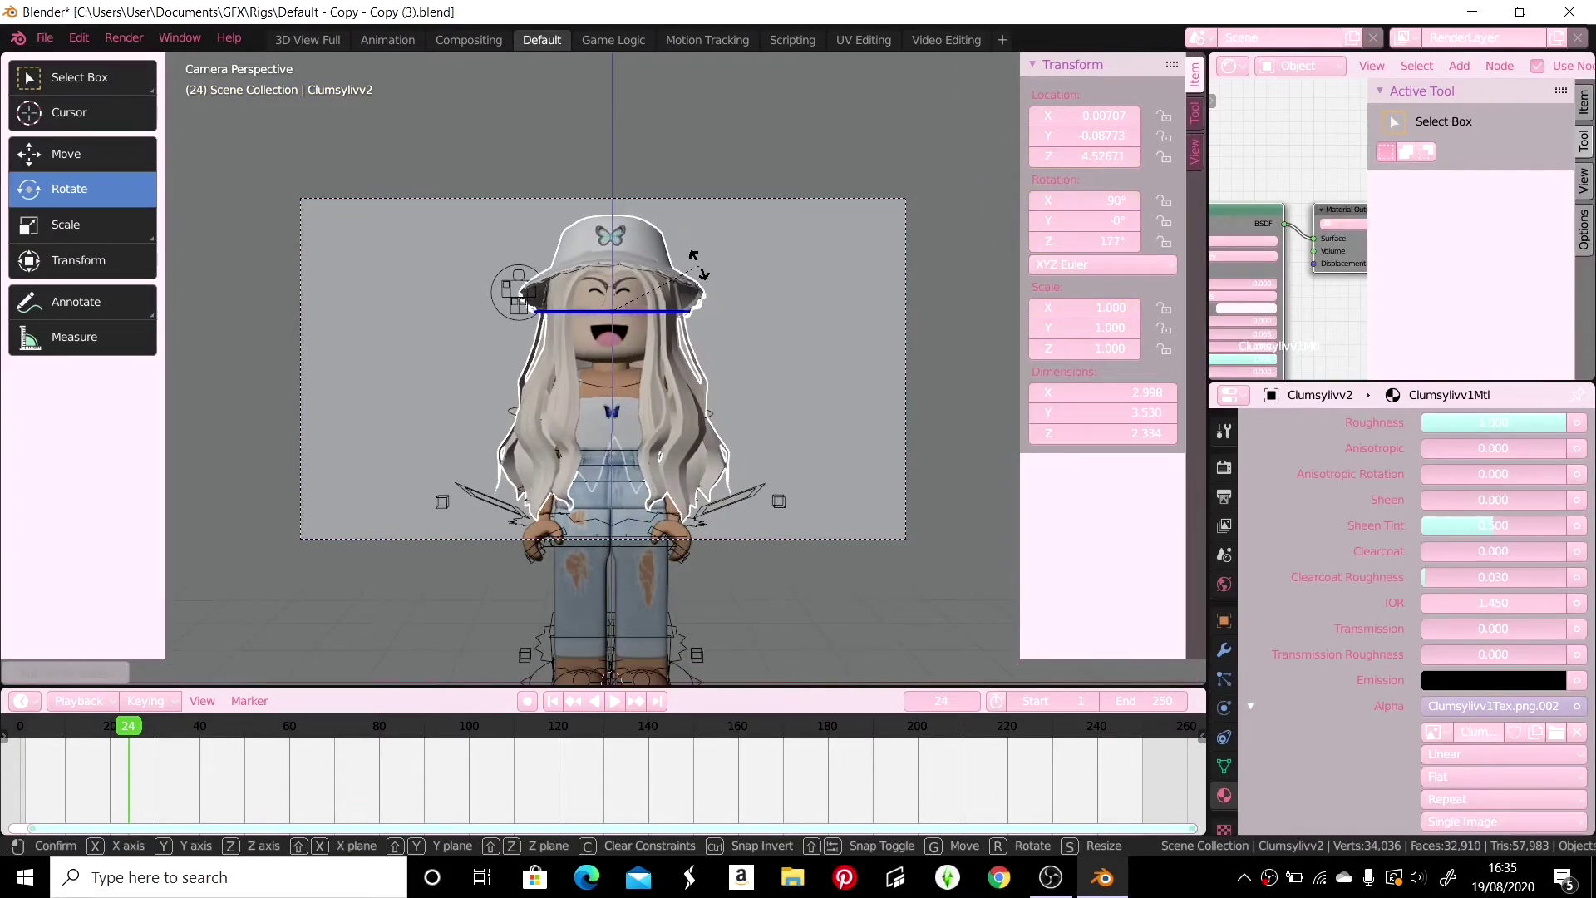
pyautogui.moveTo(693, 277); pyautogui.dragTo(701, 263)
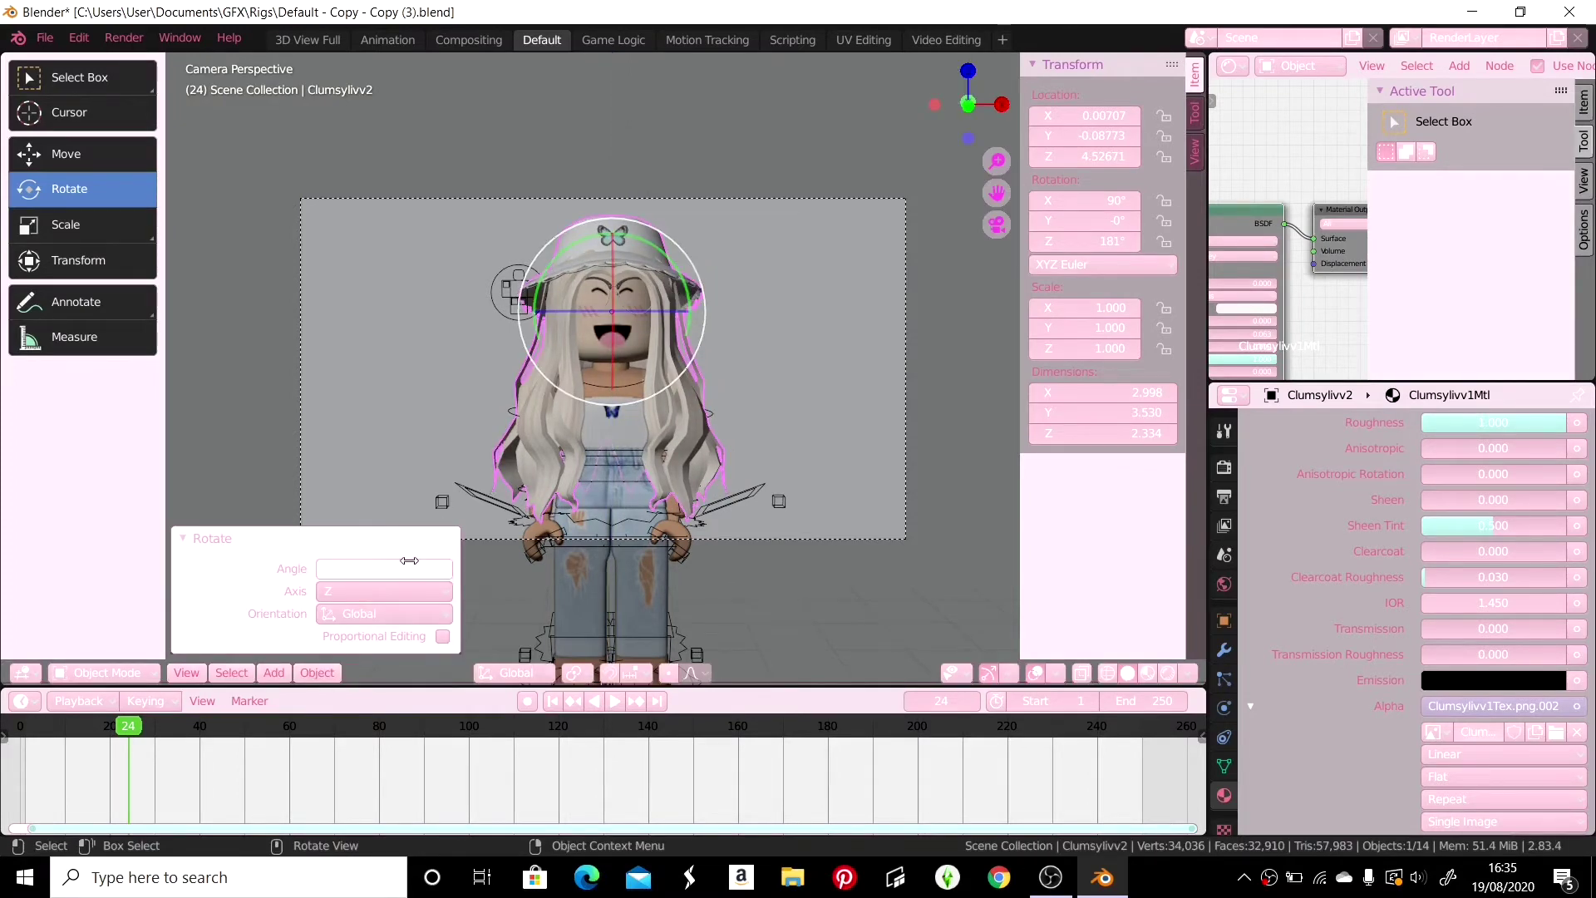
pyautogui.hotkey('ctrl', 'z')
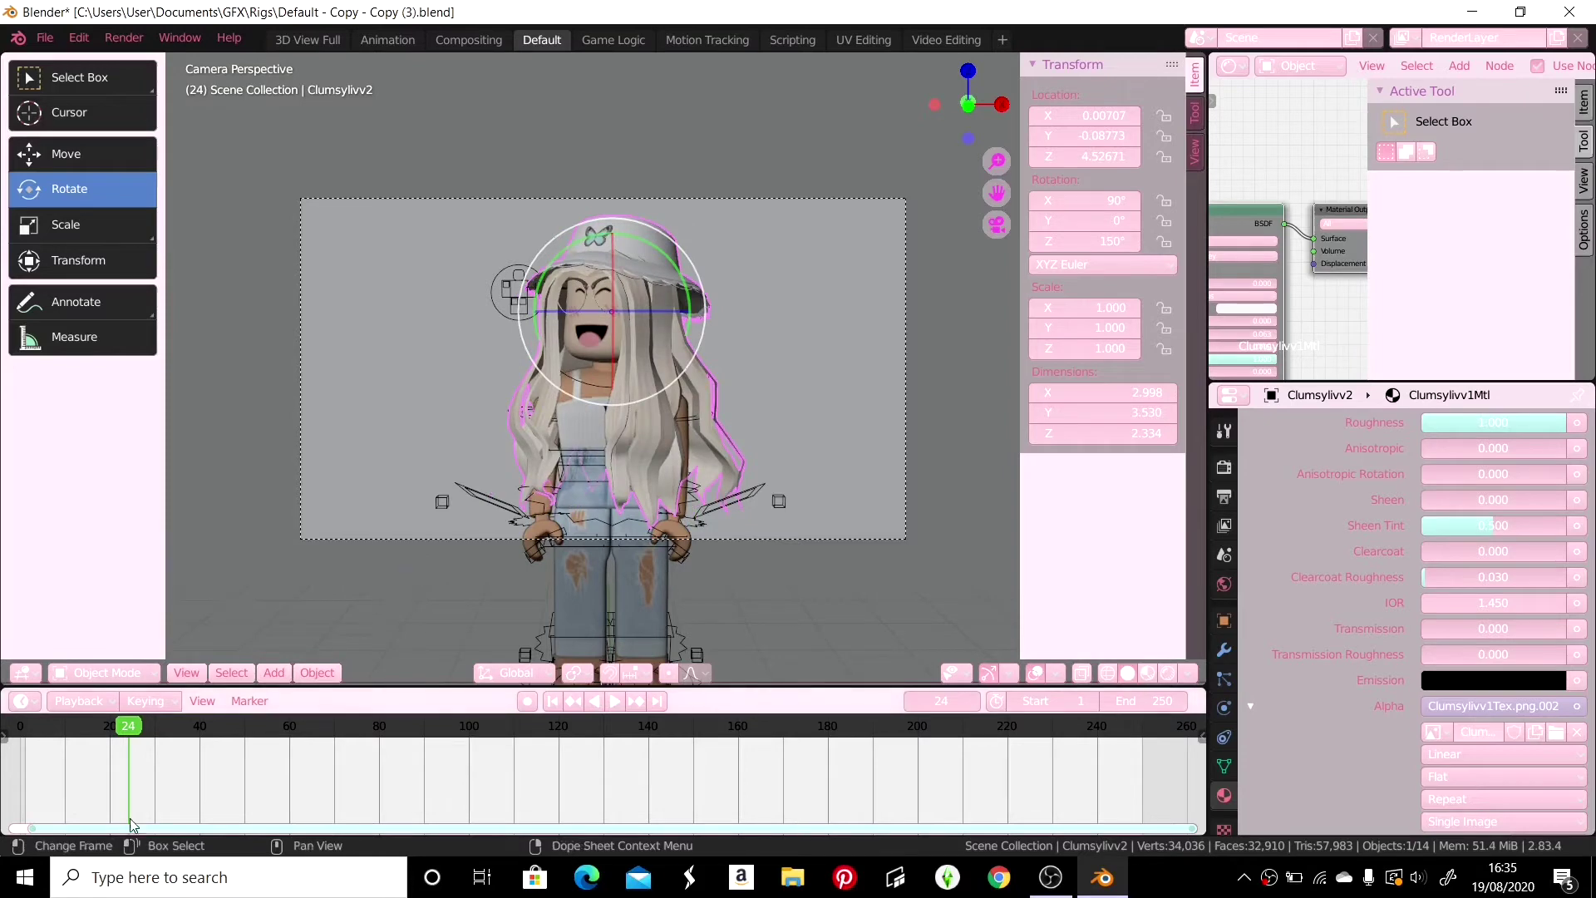
pyautogui.moveTo(114, 738); pyautogui.dragTo(19, 737)
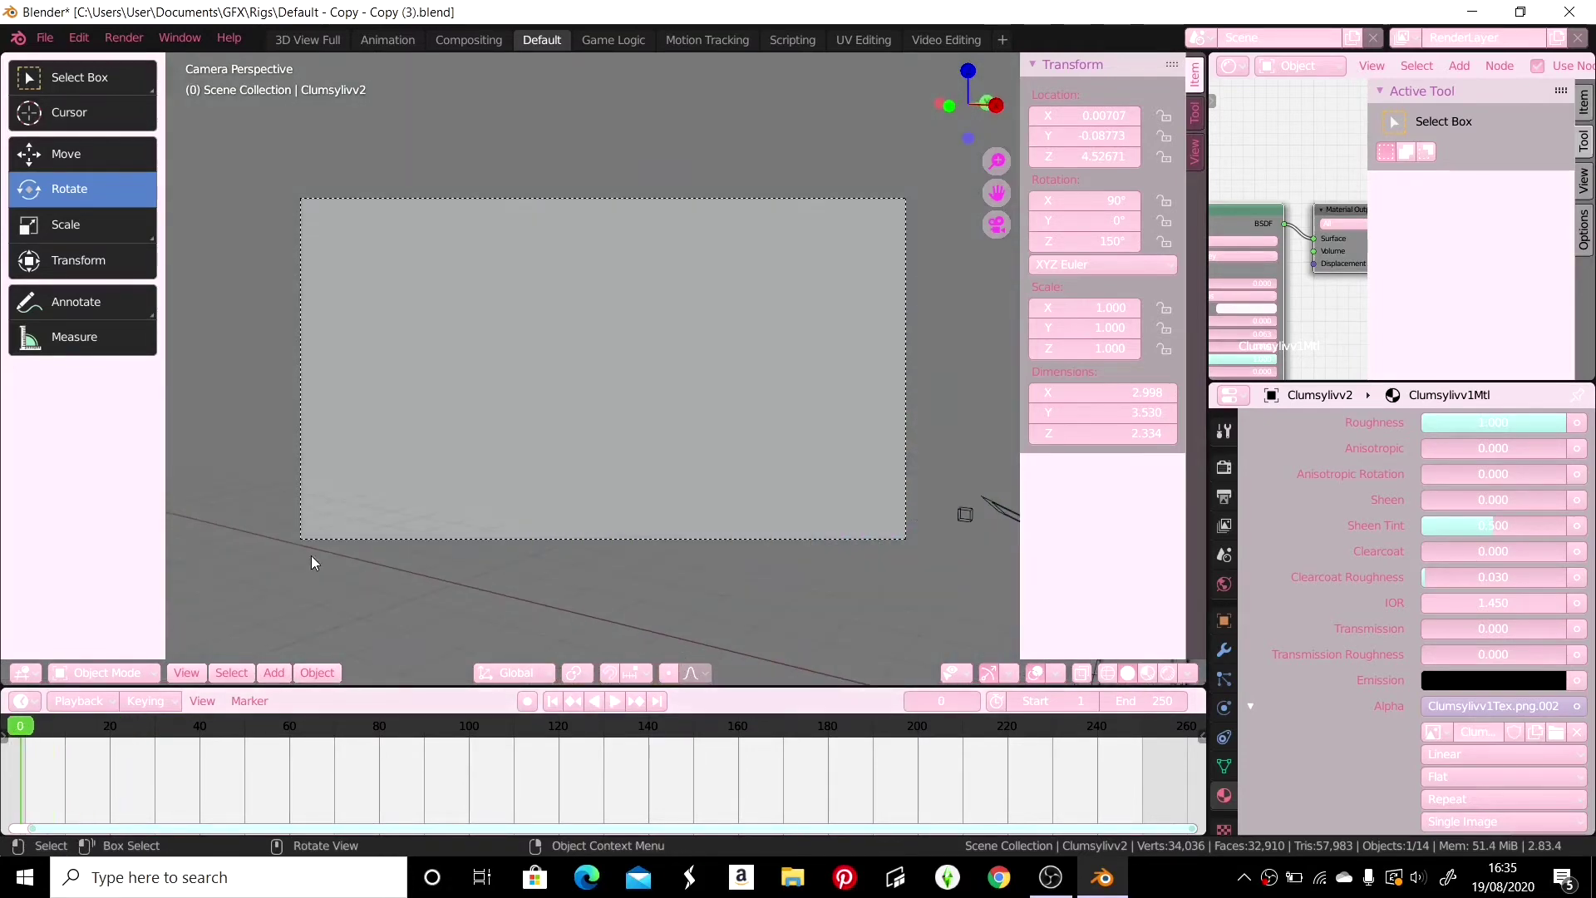
pyautogui.press('i')
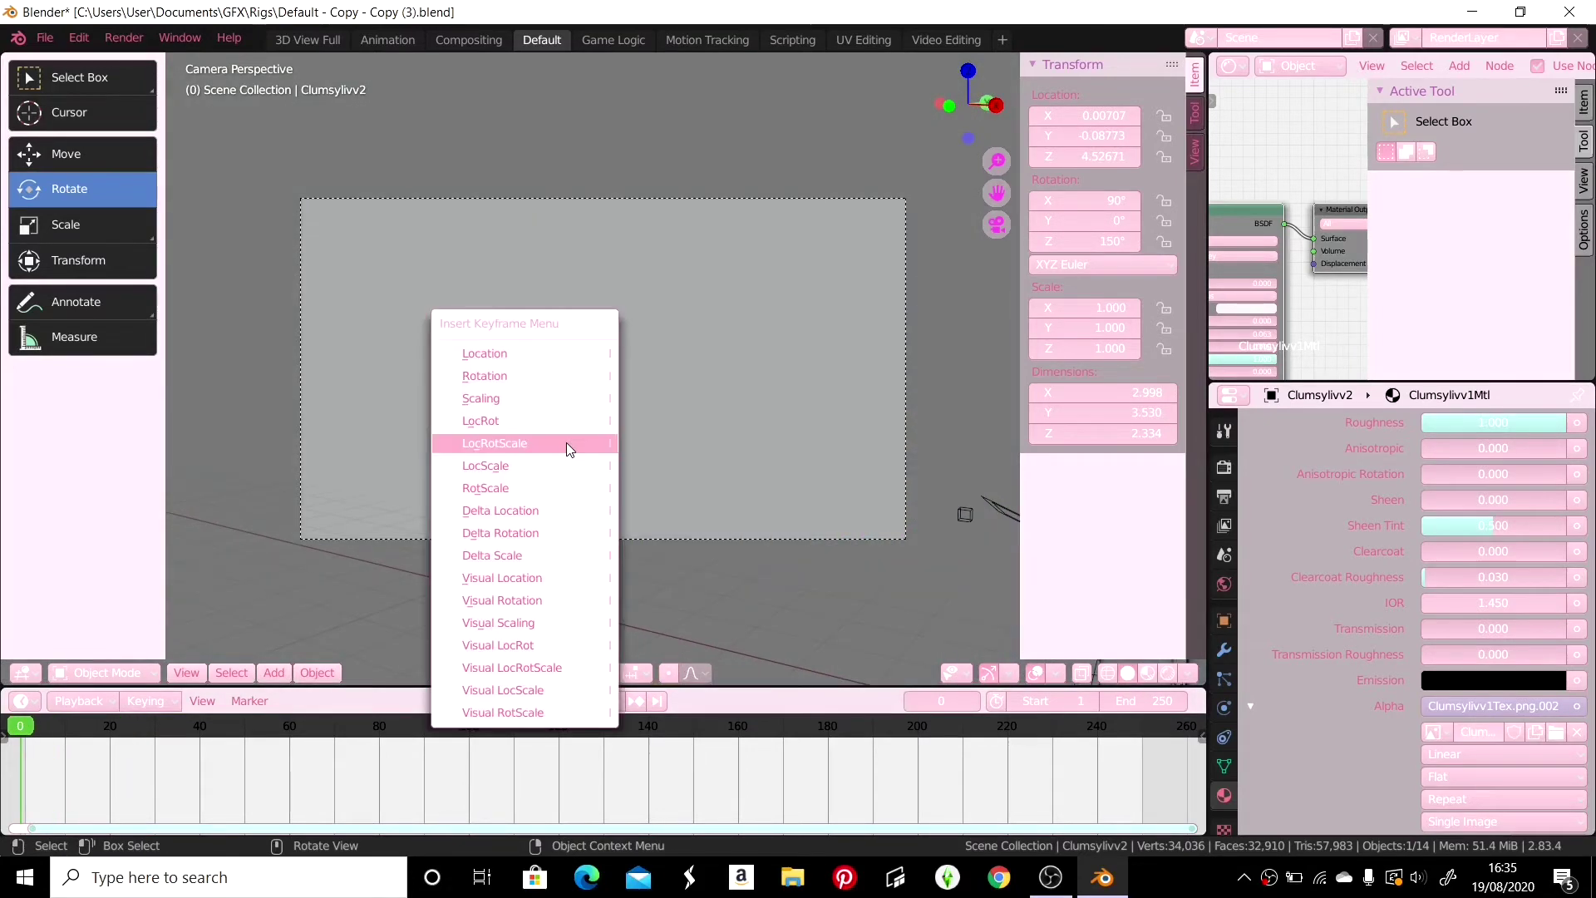
pyautogui.click(569, 443)
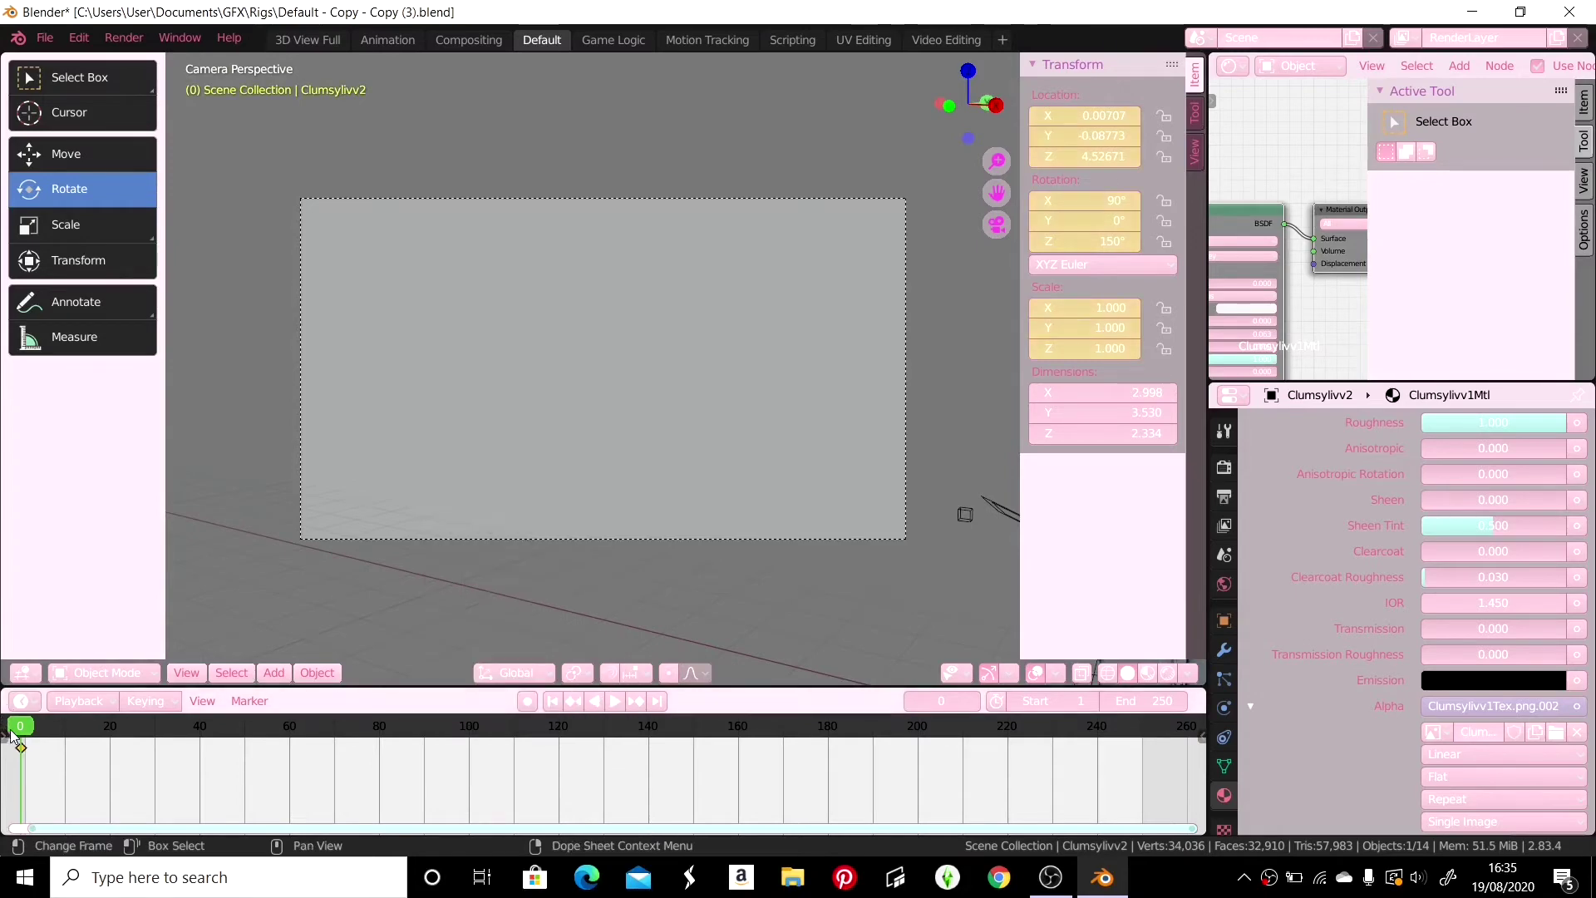
pyautogui.press('space')
# Turn the head to 177° at frame 24, keyframe it, and play back the turn.
pyautogui.click(130, 750)
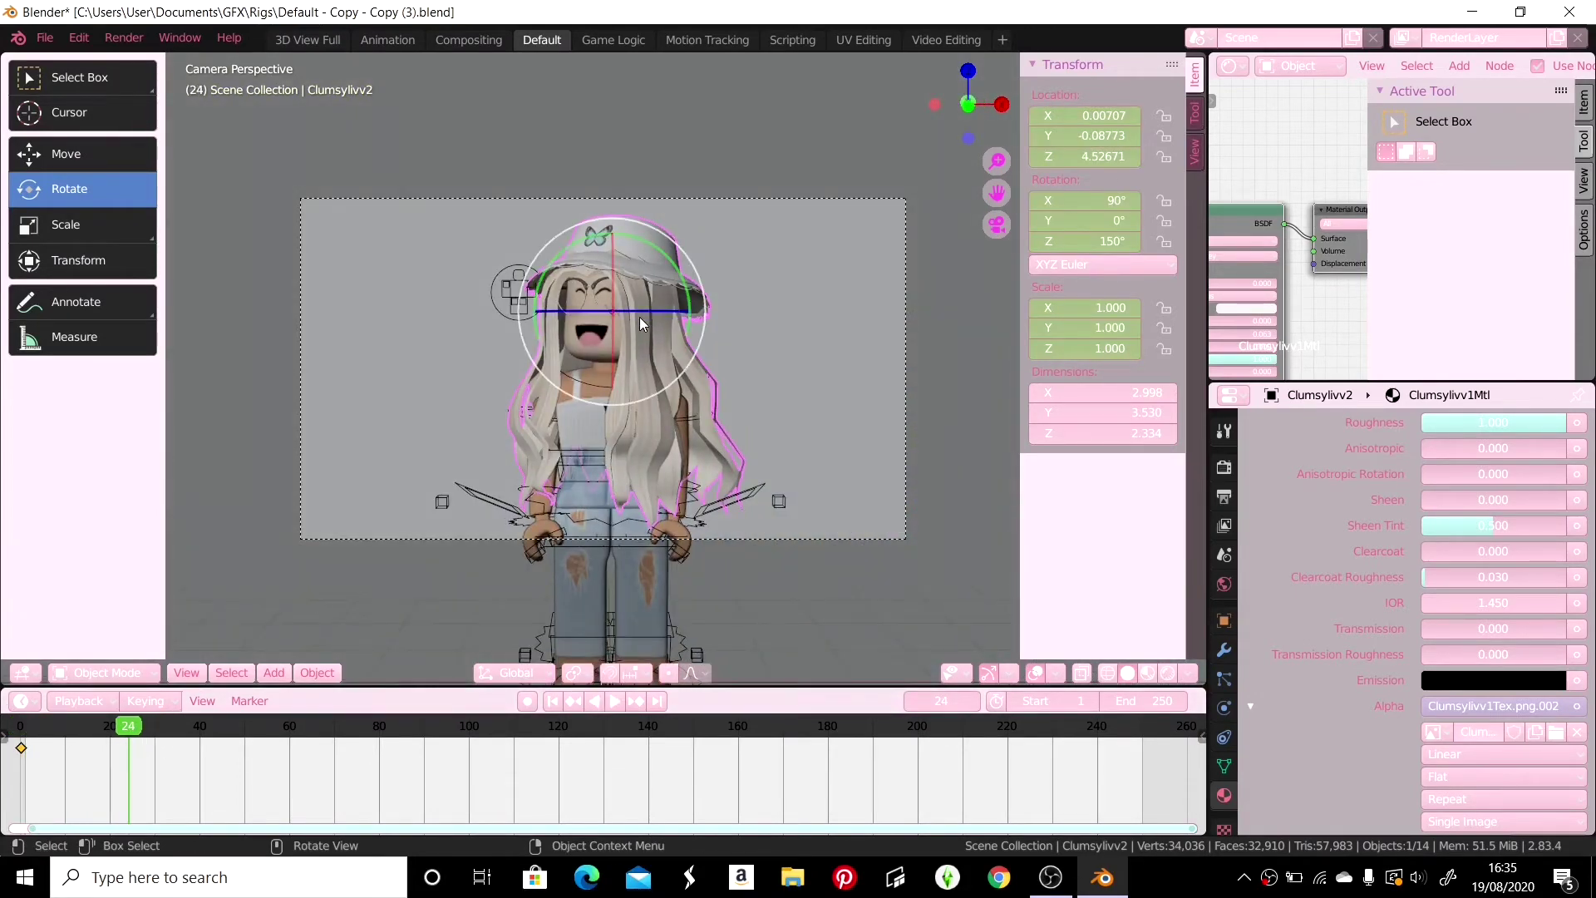
pyautogui.moveTo(649, 317); pyautogui.dragTo(675, 268)
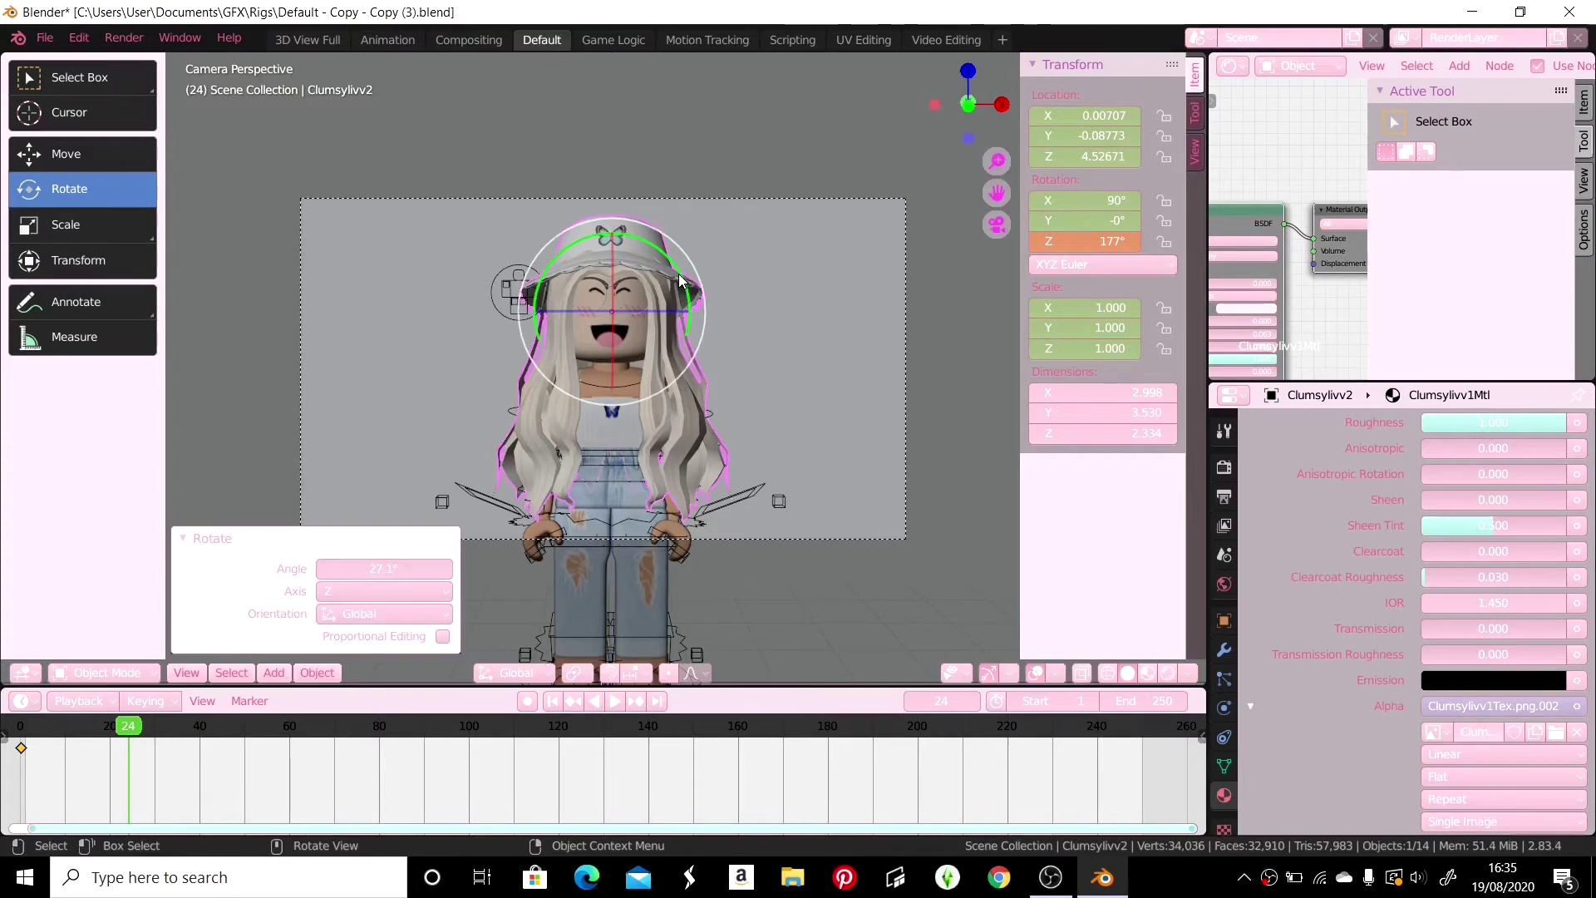
pyautogui.press('i')
pyautogui.click(678, 274)
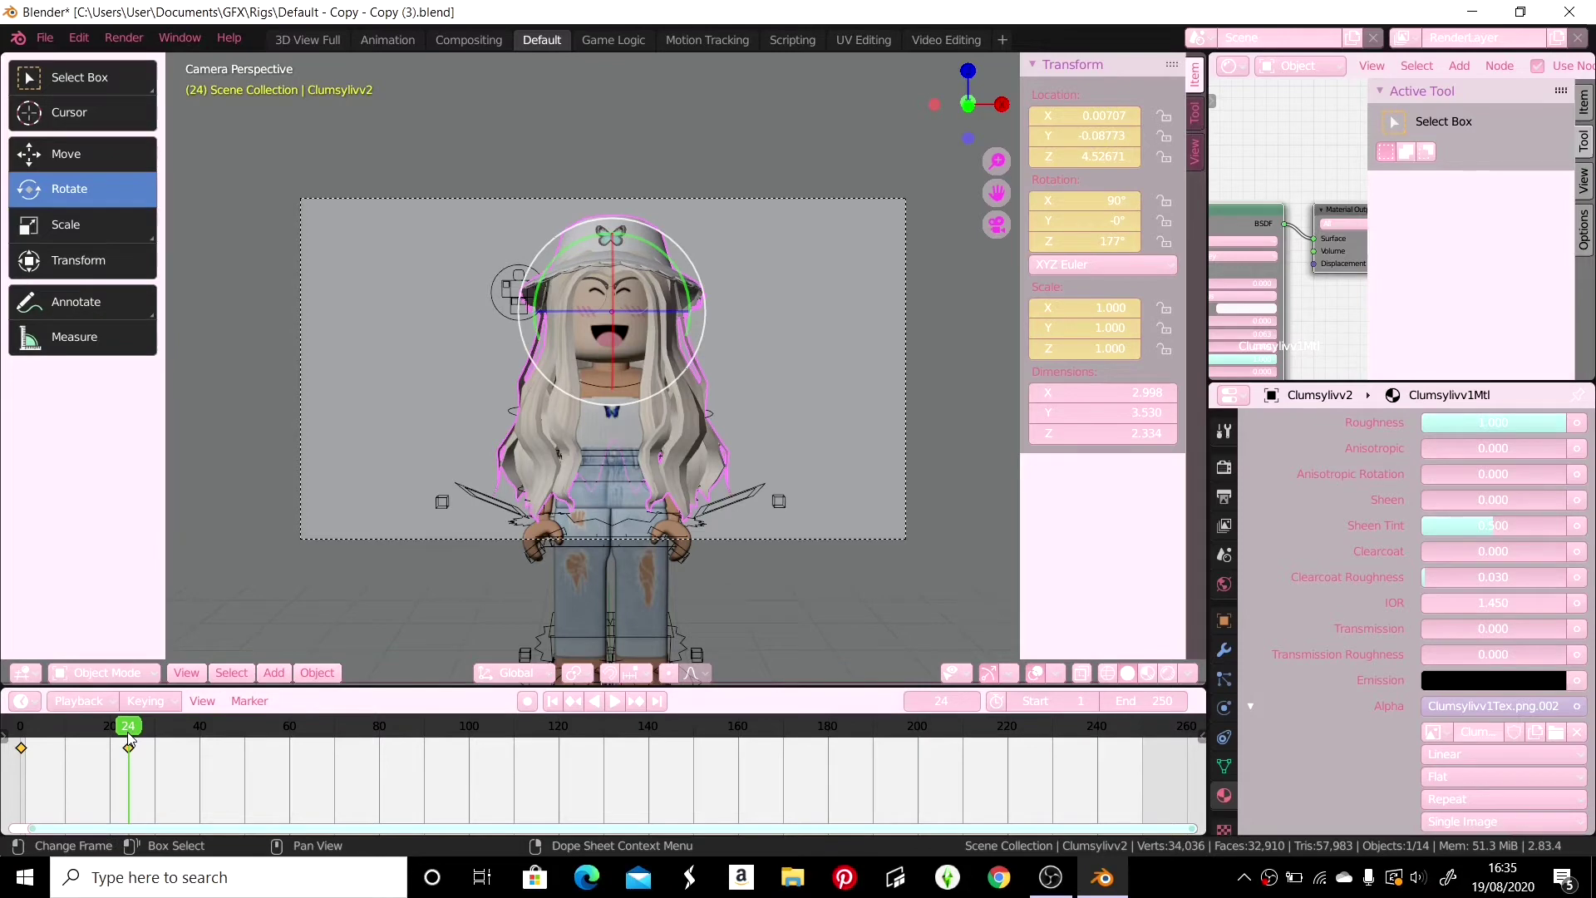
pyautogui.press('space')
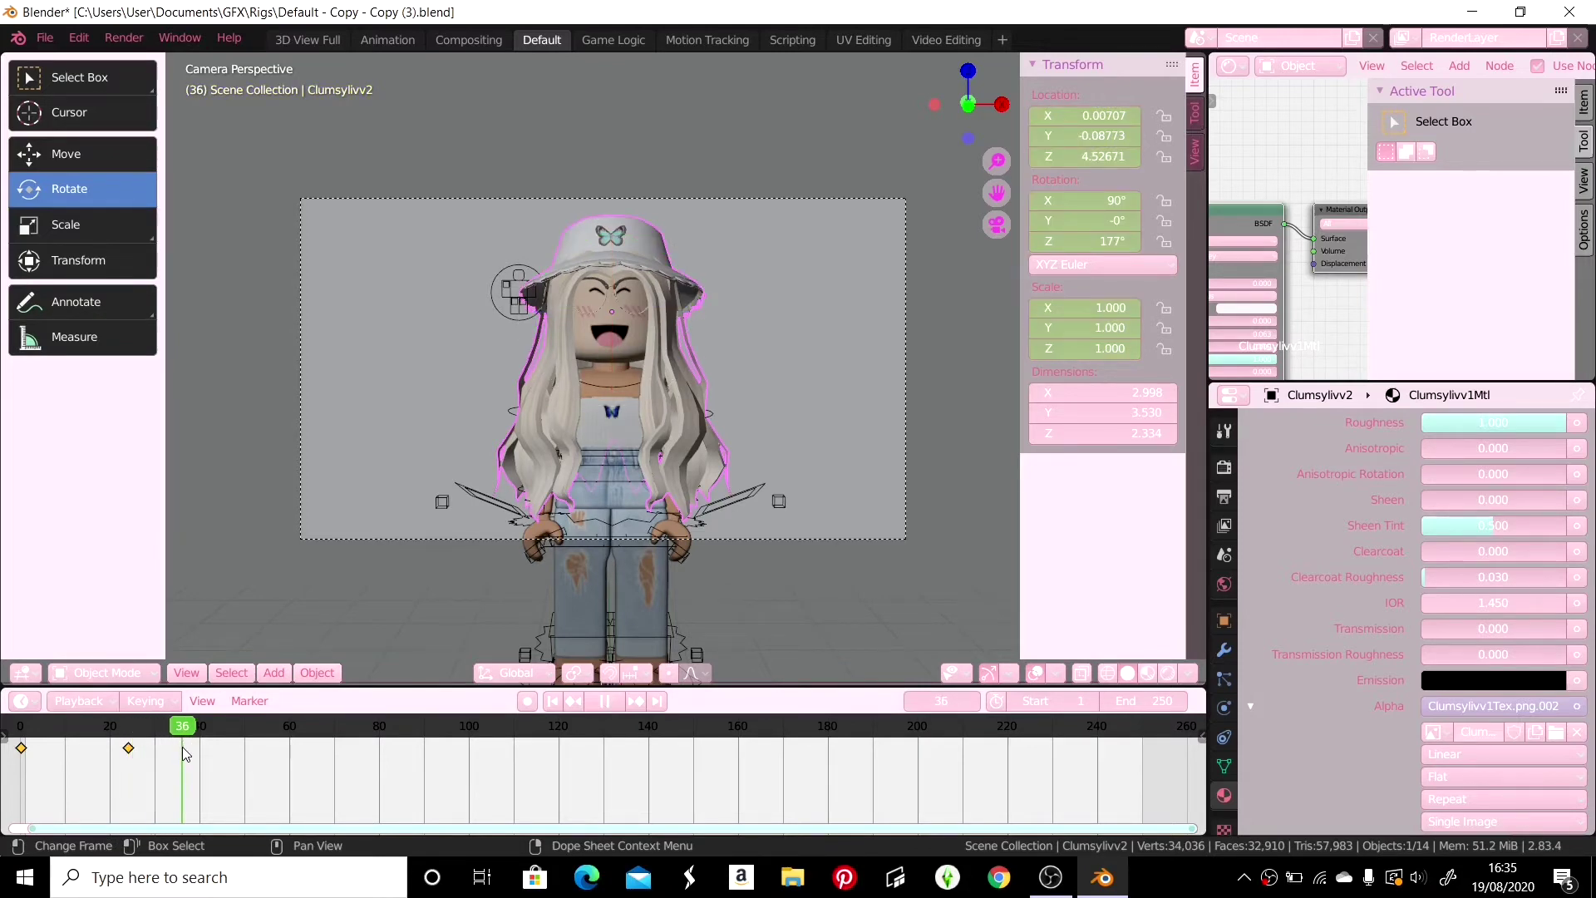
pyautogui.press('space')
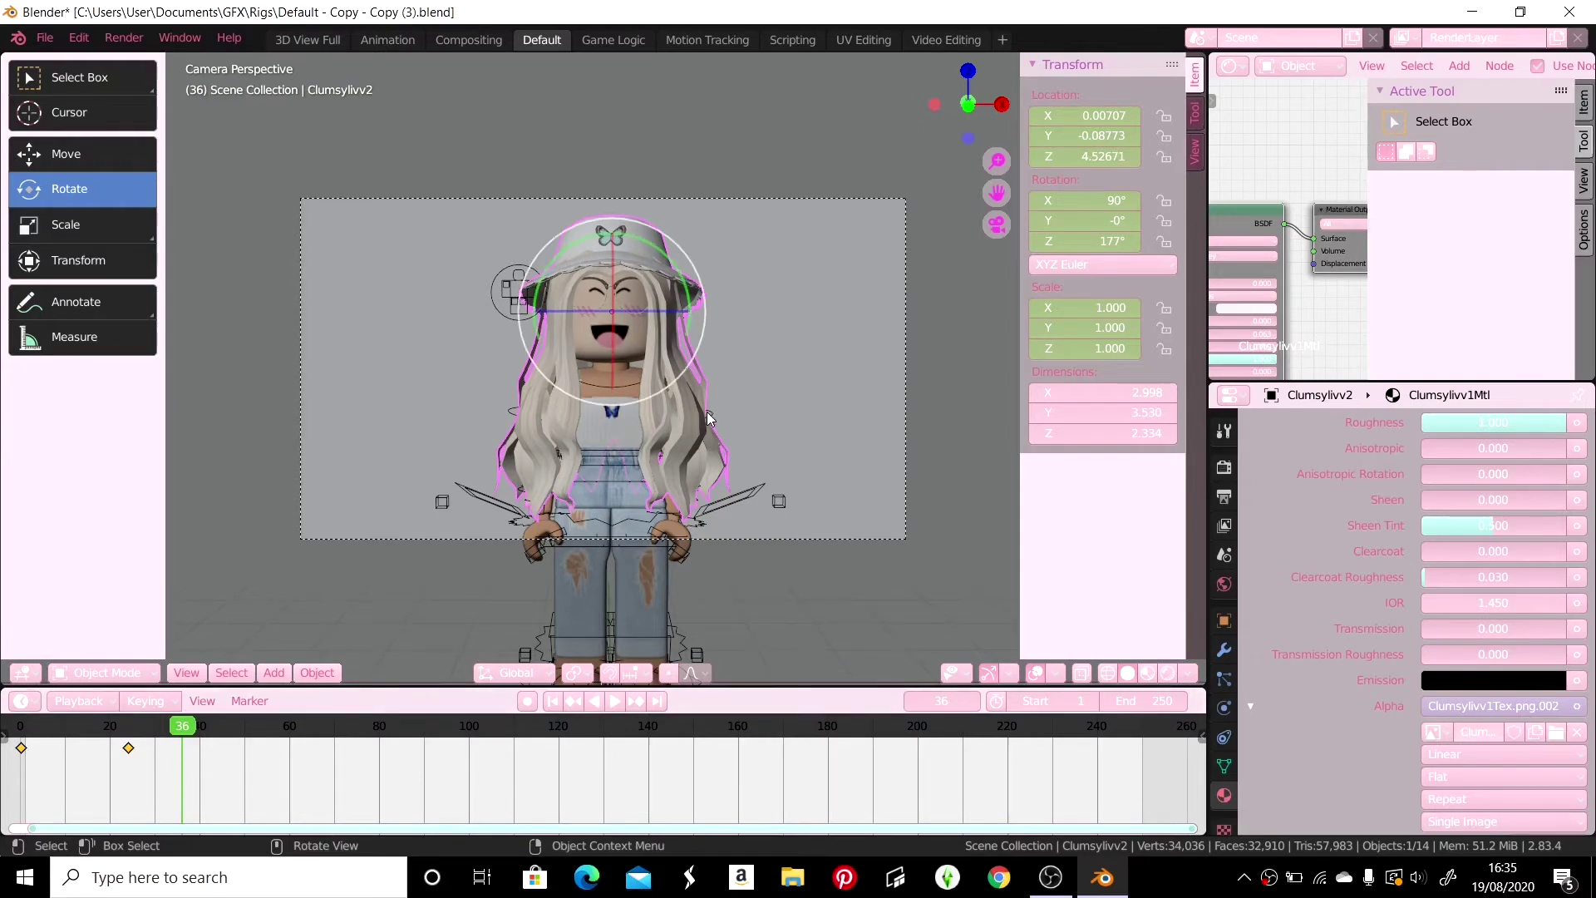
# Select the arm bone Bone.014 and keyframe a raised wave pose at frame 72.
pyautogui.click(712, 411)
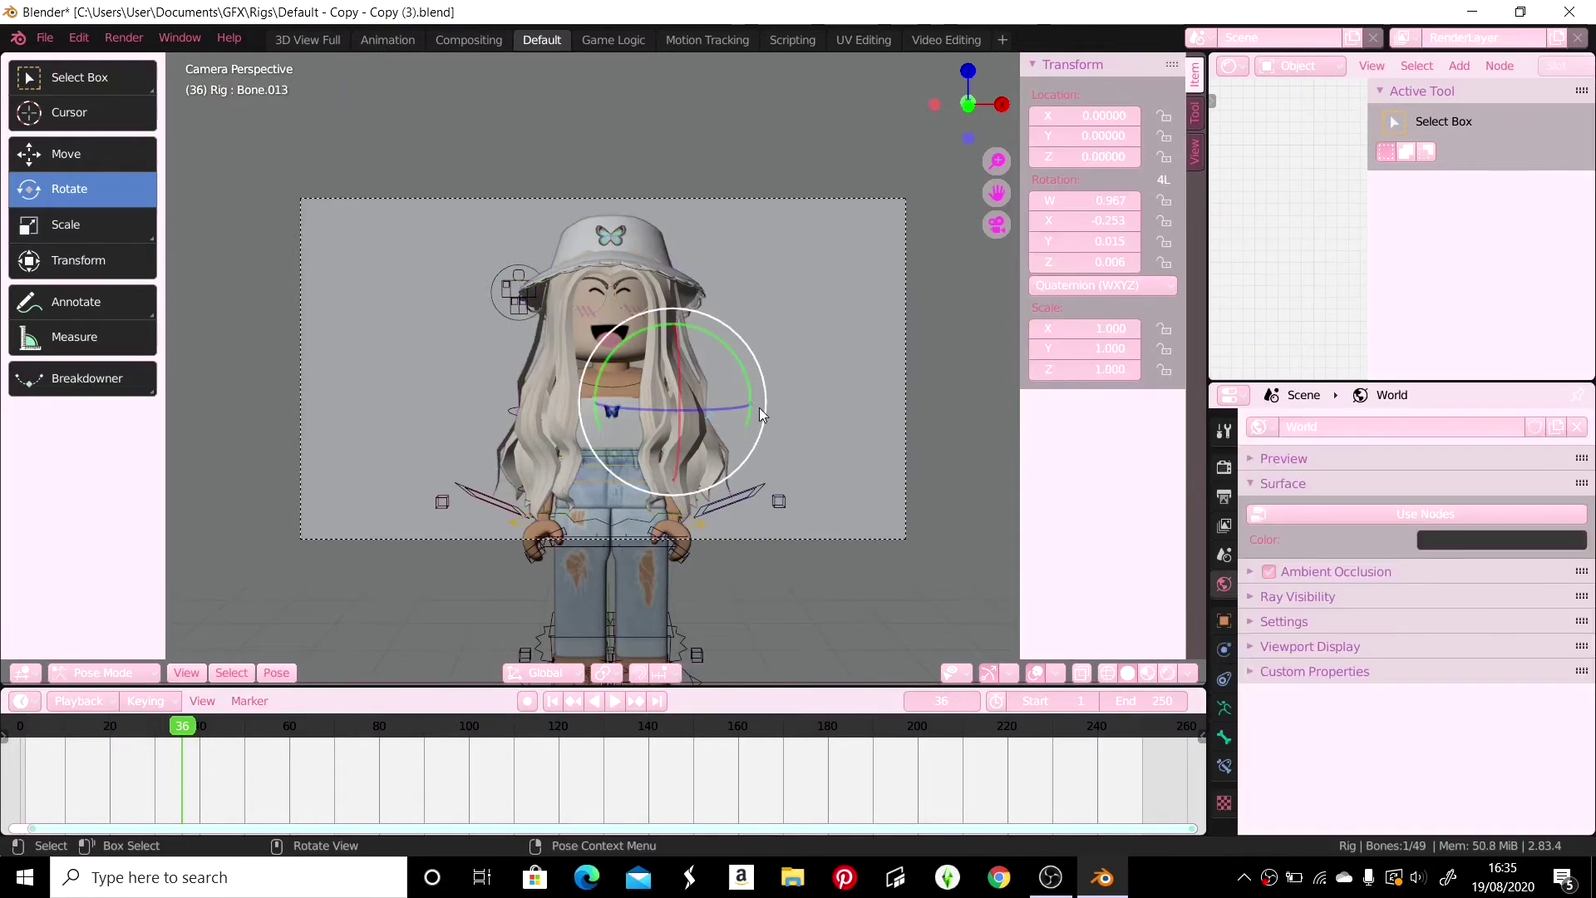
pyautogui.moveTo(760, 408)
pyautogui.mouseDown()
pyautogui.moveTo(580, 325)
pyautogui.moveTo(701, 380)
pyautogui.moveTo(642, 510)
pyautogui.moveTo(748, 416)
pyautogui.moveTo(749, 349)
pyautogui.moveTo(782, 393)
pyautogui.mouseUp()
pyautogui.click(196, 748)
pyautogui.click(731, 332)
pyautogui.click(236, 749)
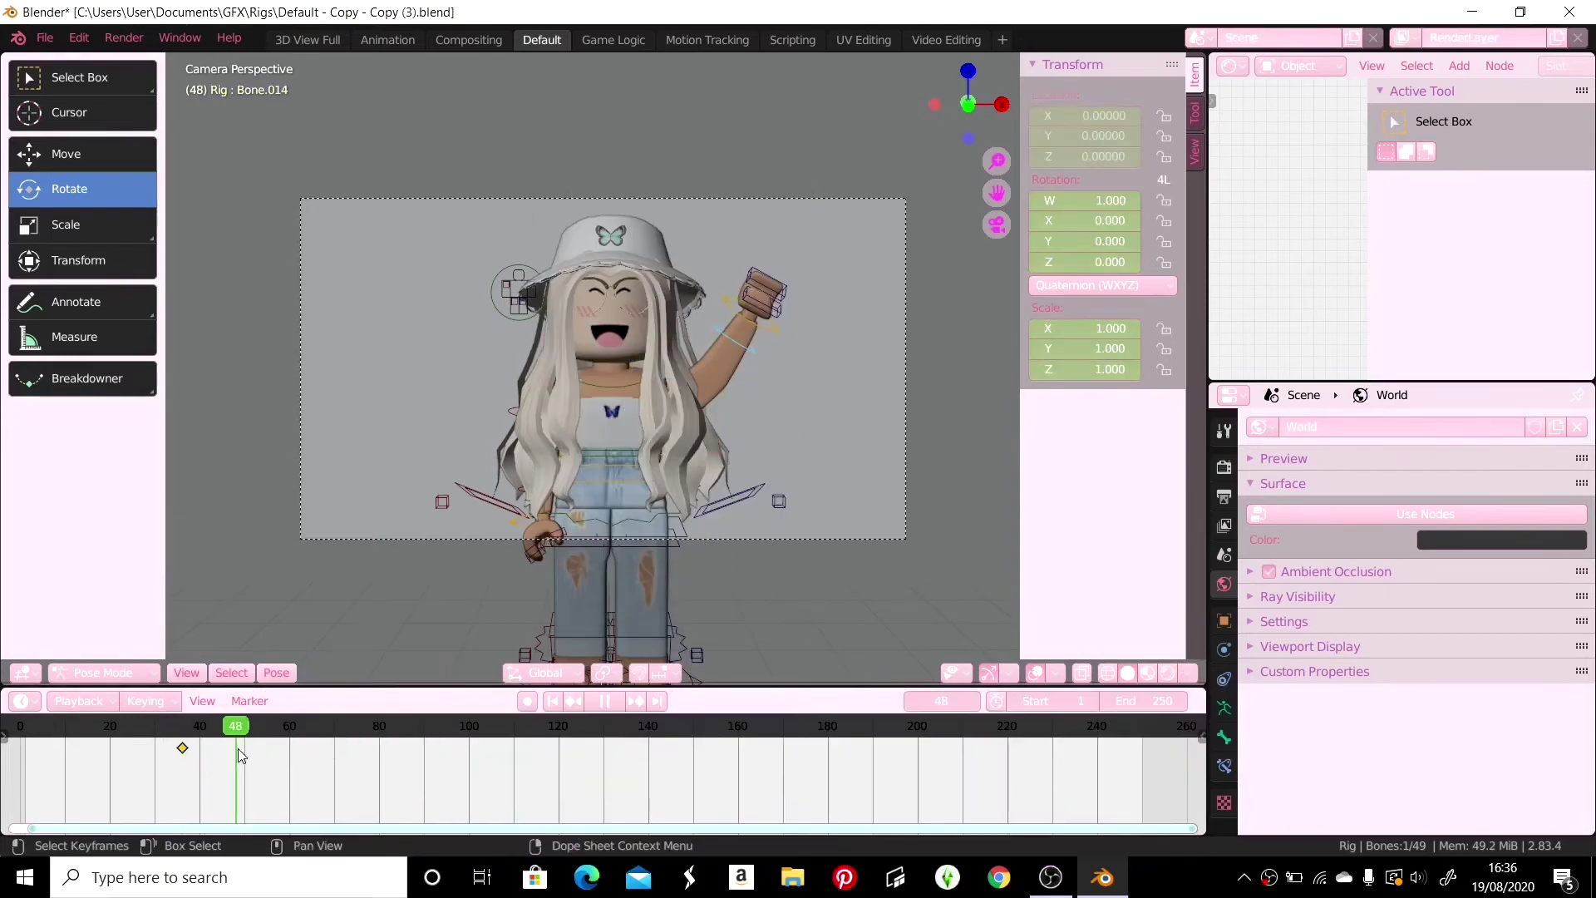
pyautogui.moveTo(753, 316); pyautogui.dragTo(762, 327)
pyautogui.moveTo(238, 748); pyautogui.dragTo(343, 749)
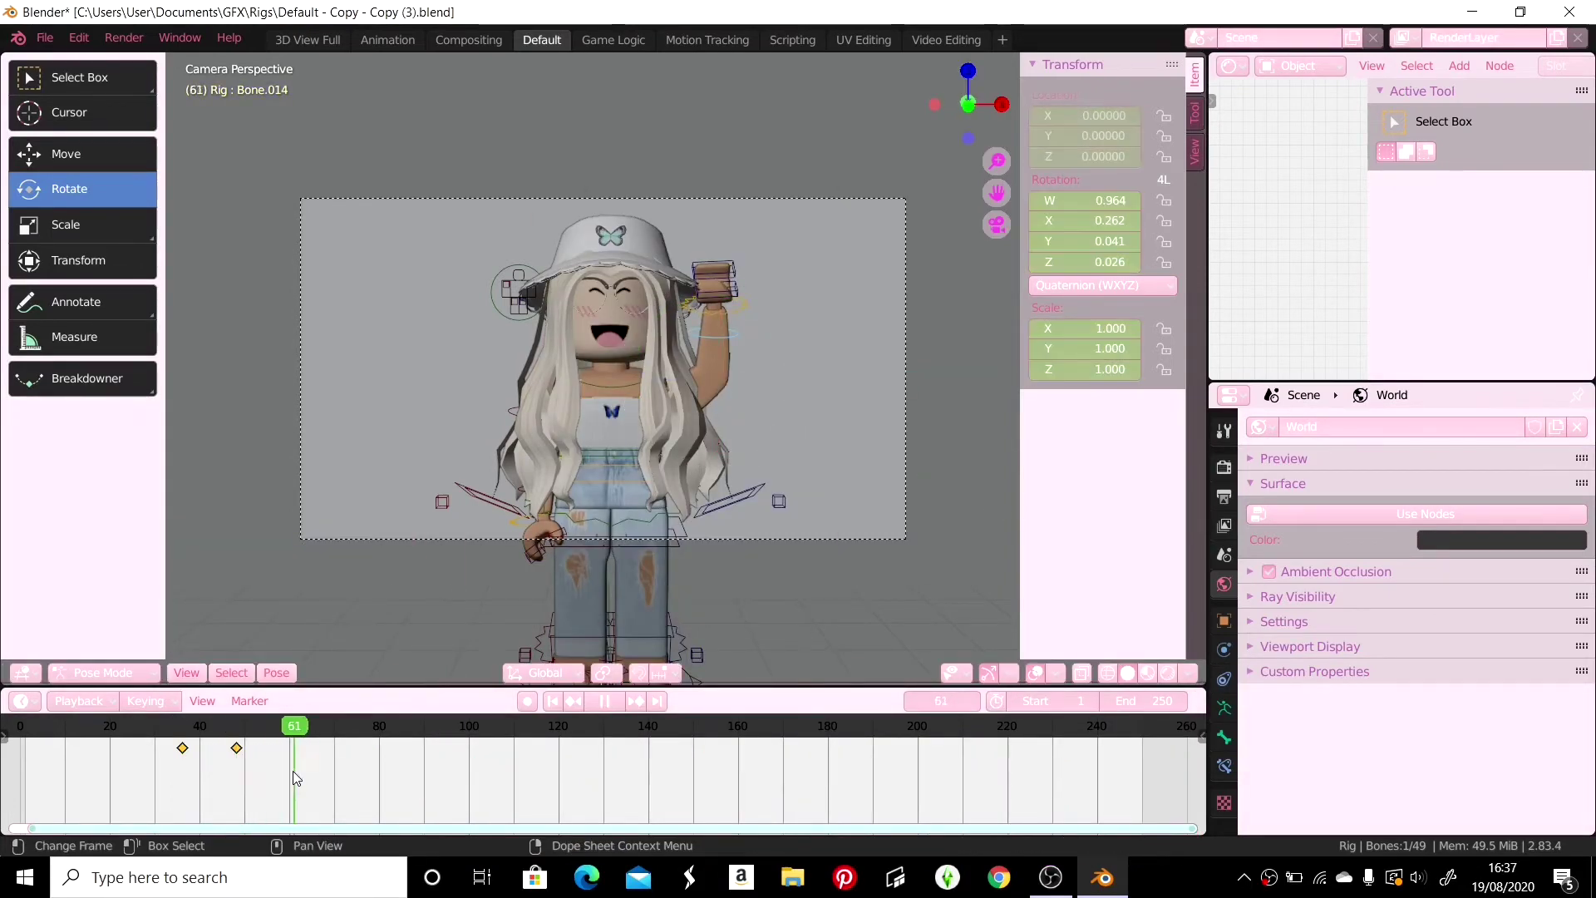
pyautogui.press('i')
pyautogui.click(768, 371)
pyautogui.press('space')
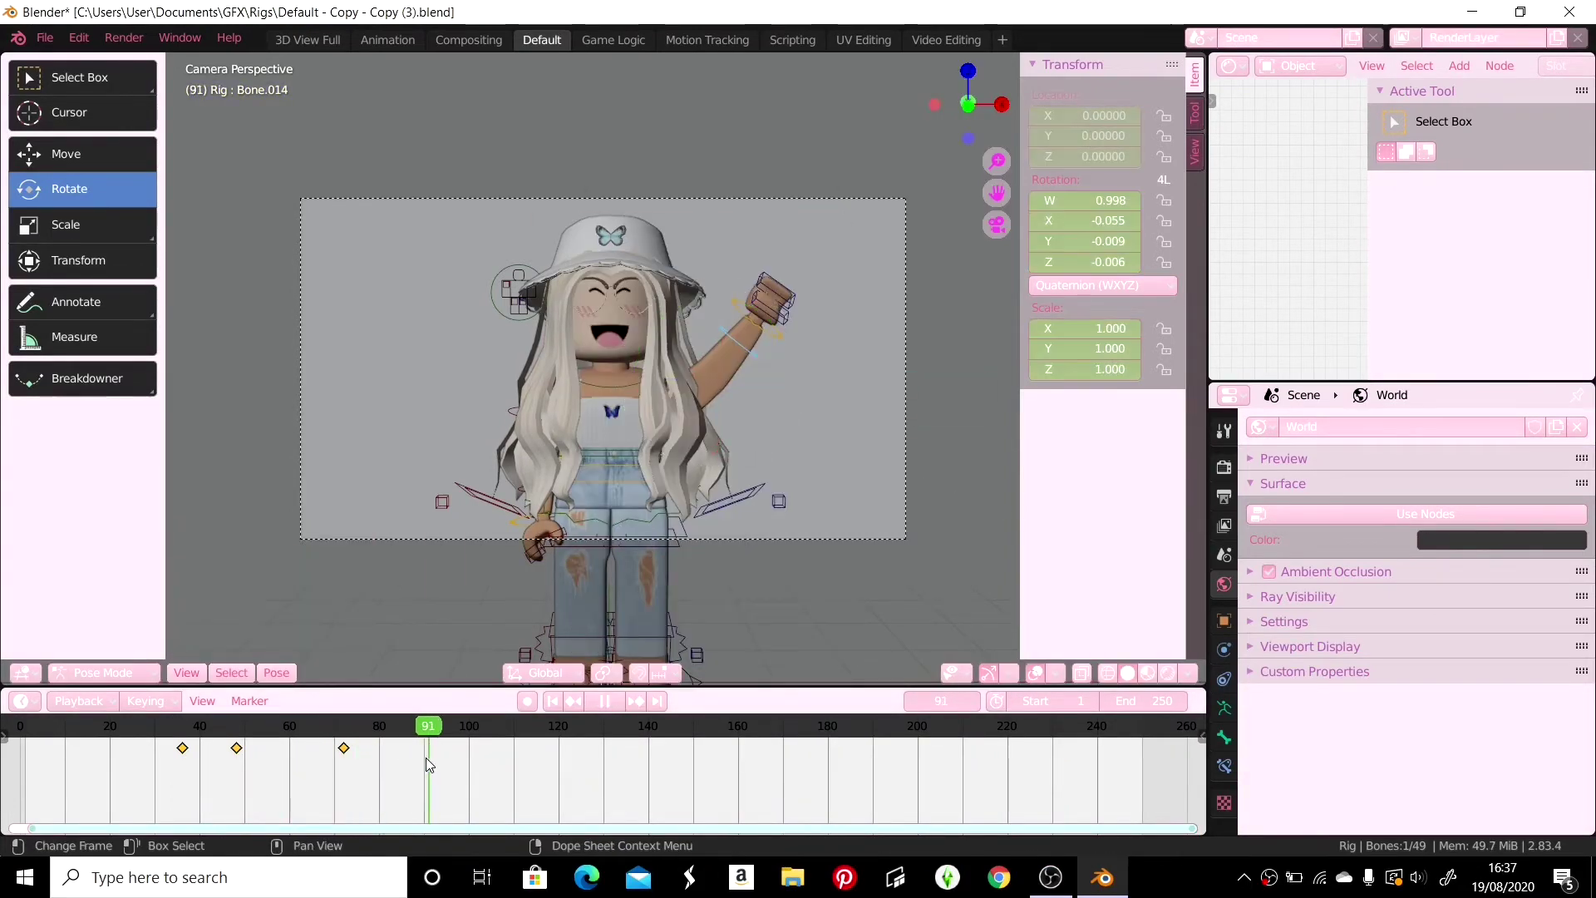
# Keyframe new arm wave poses at frames 60 and 84, check playback, and return to Object Mode.
pyautogui.moveTo(748, 320); pyautogui.dragTo(732, 308)
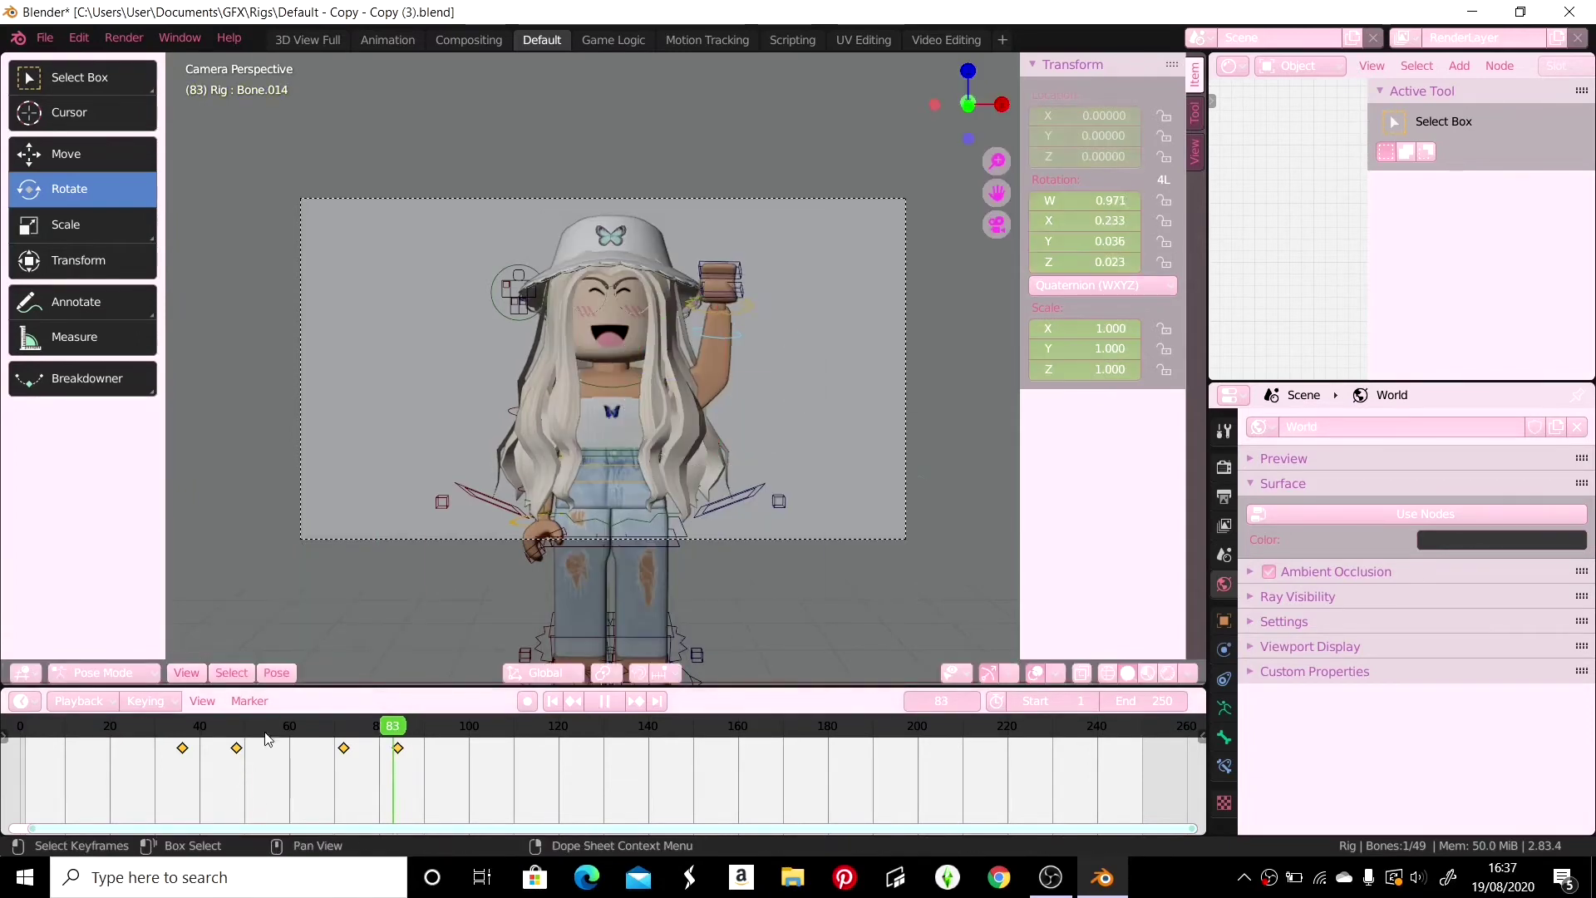
pyautogui.click(291, 758)
pyautogui.click(239, 761)
pyautogui.press('space')
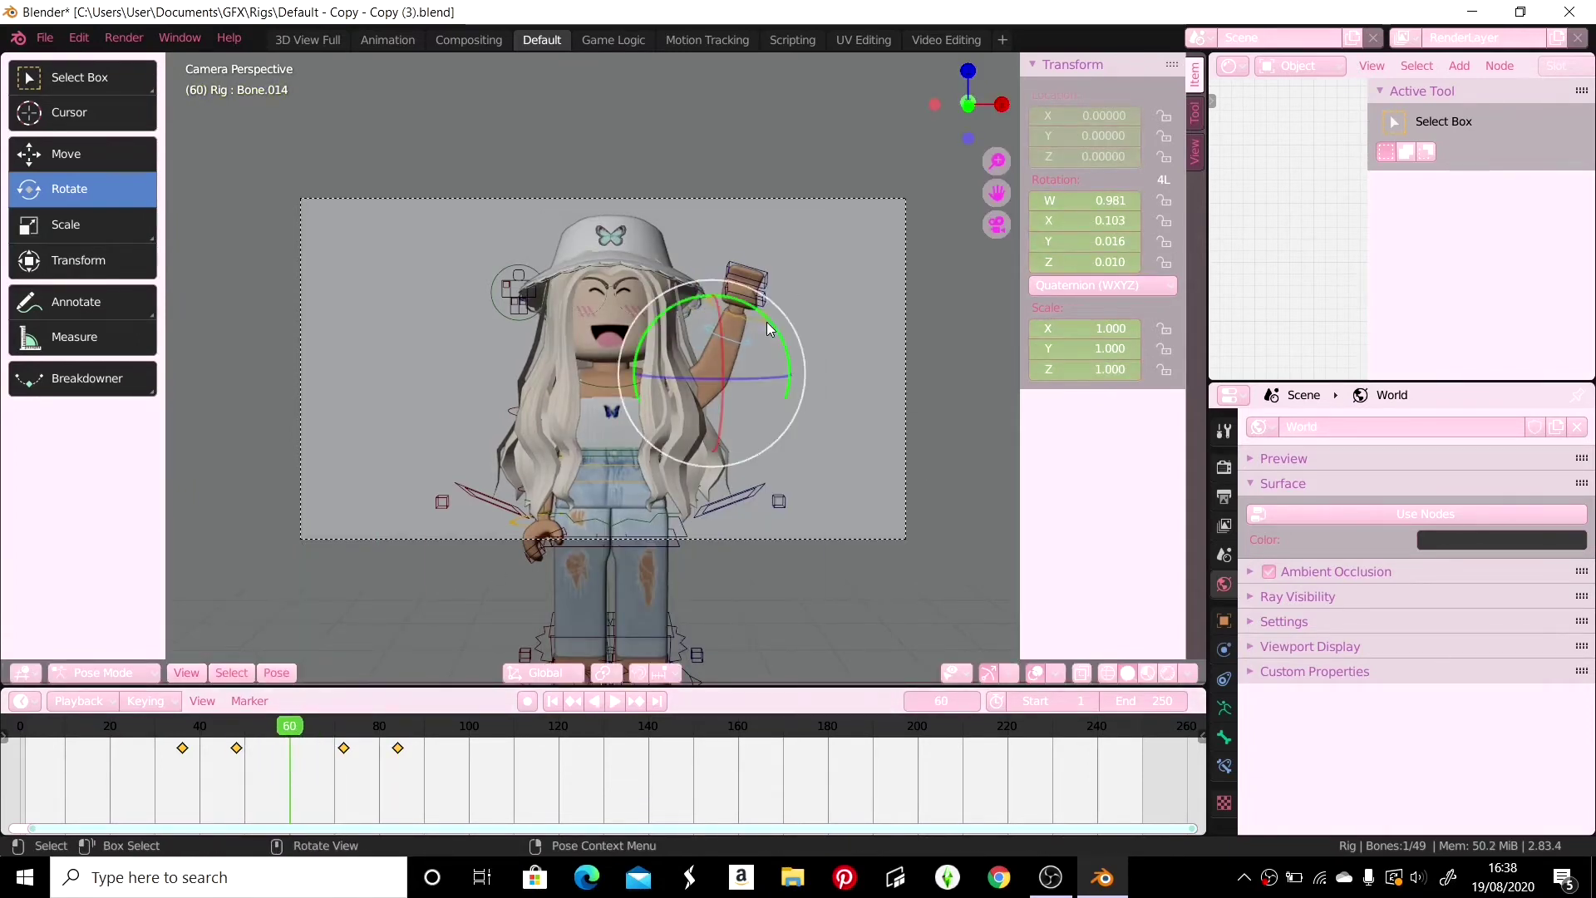
pyautogui.moveTo(766, 321); pyautogui.dragTo(752, 312)
pyautogui.moveTo(291, 726); pyautogui.dragTo(398, 726)
pyautogui.moveTo(757, 320); pyautogui.dragTo(781, 386)
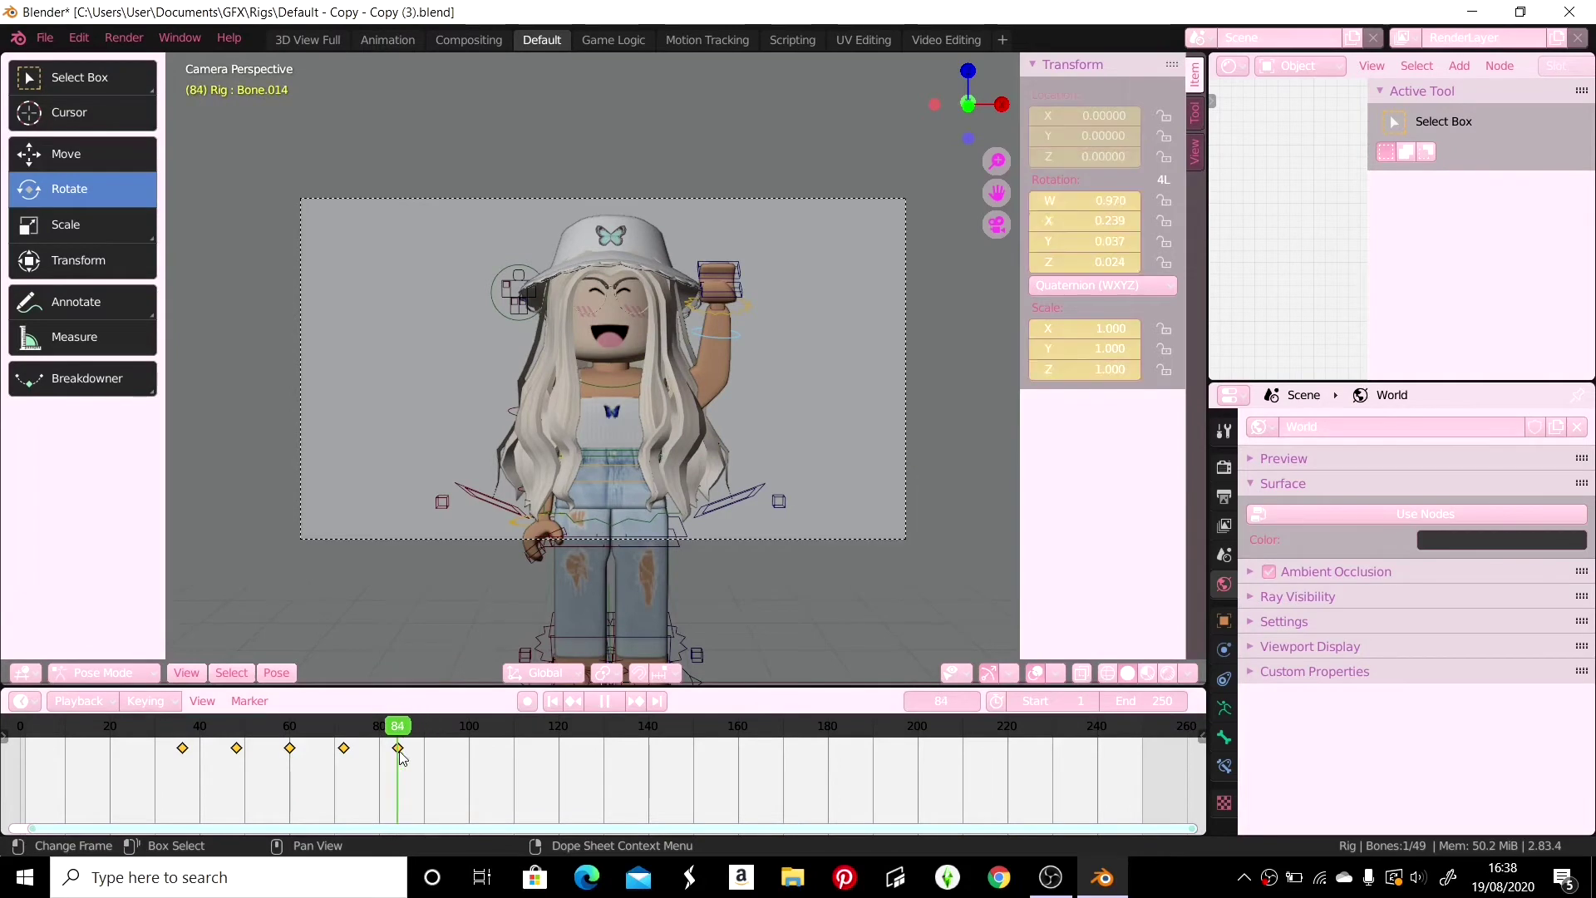
pyautogui.press('i')
pyautogui.click(782, 387)
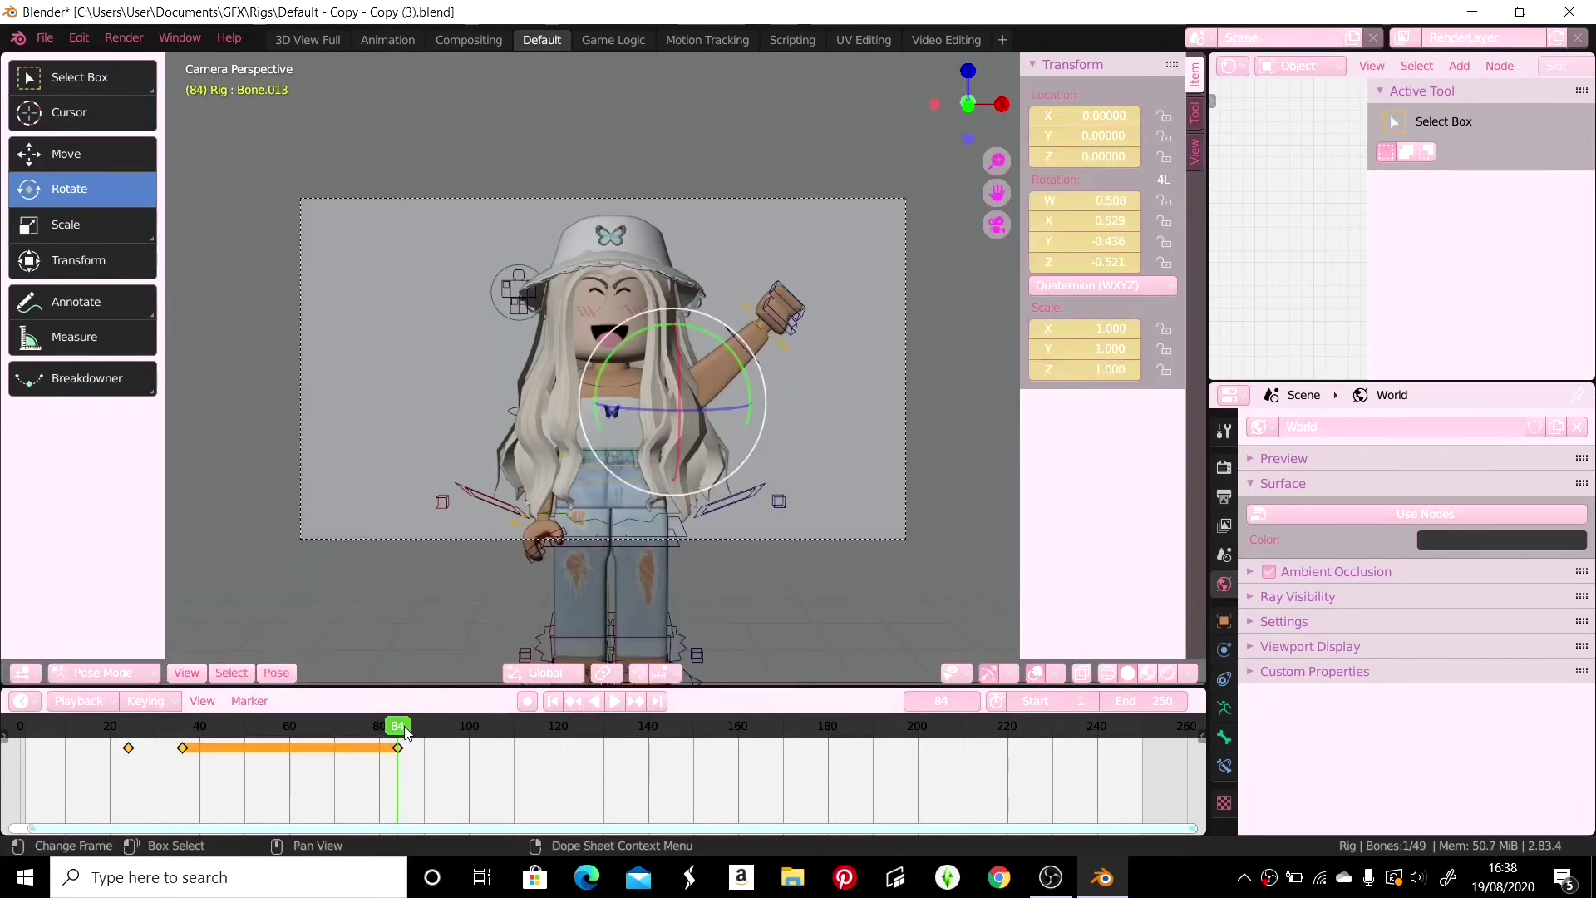
pyautogui.press('space')
pyautogui.press('space')
pyautogui.hotkey('ctrl', 'Tab')
# Select the camera, keyframe it at frame 96, and return to the camera view.
pyautogui.click(642, 282)
pyautogui.press('i')
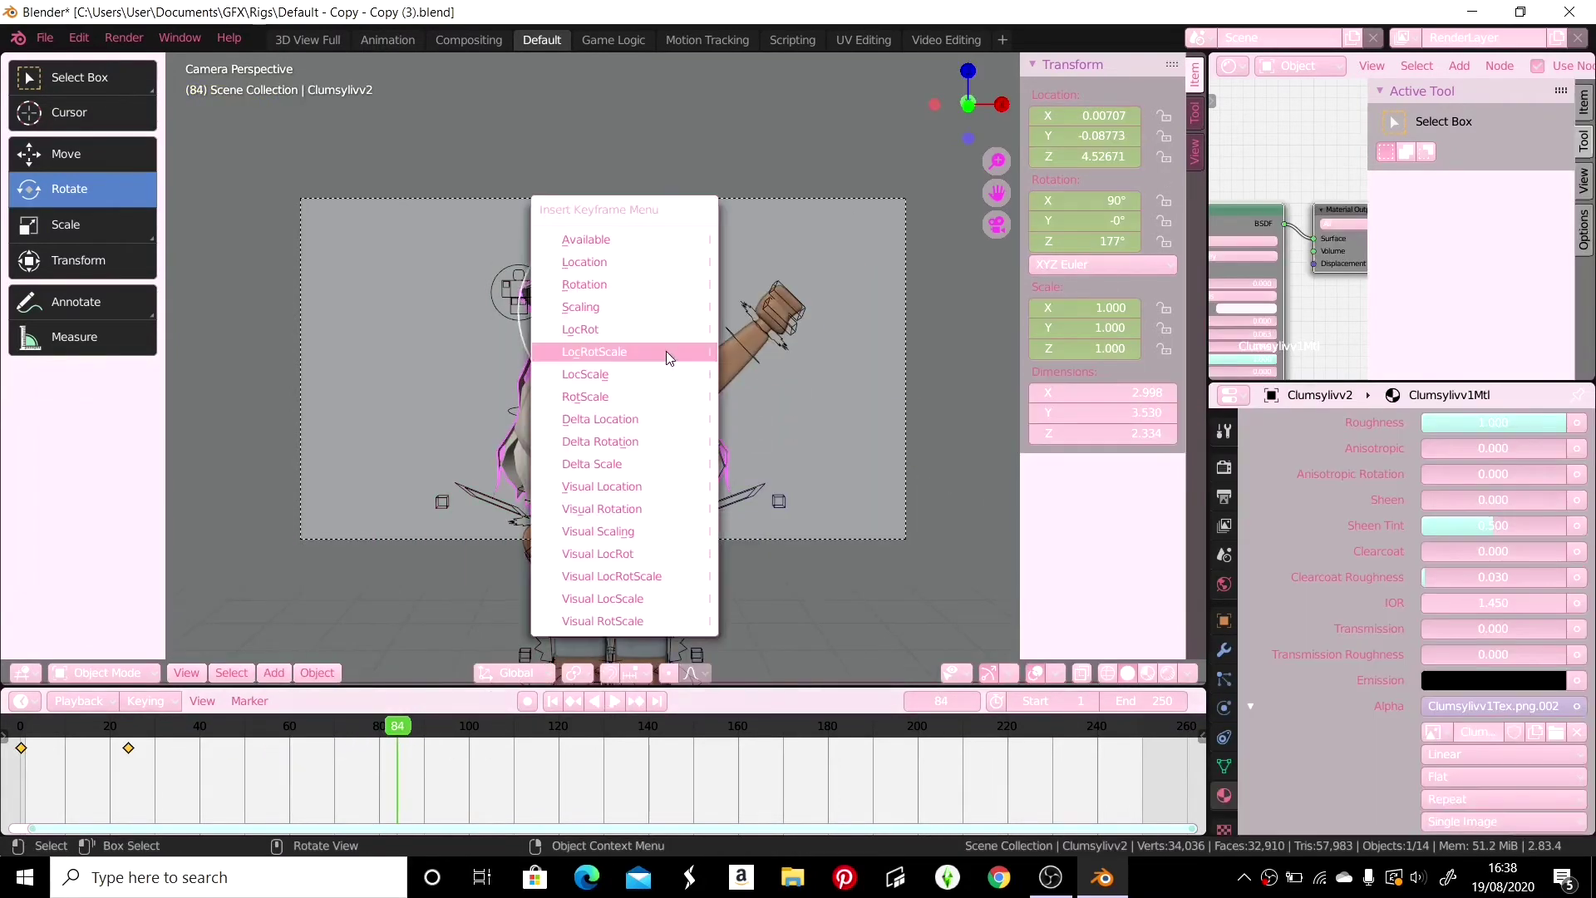
pyautogui.press('Escape')
pyautogui.click(904, 313)
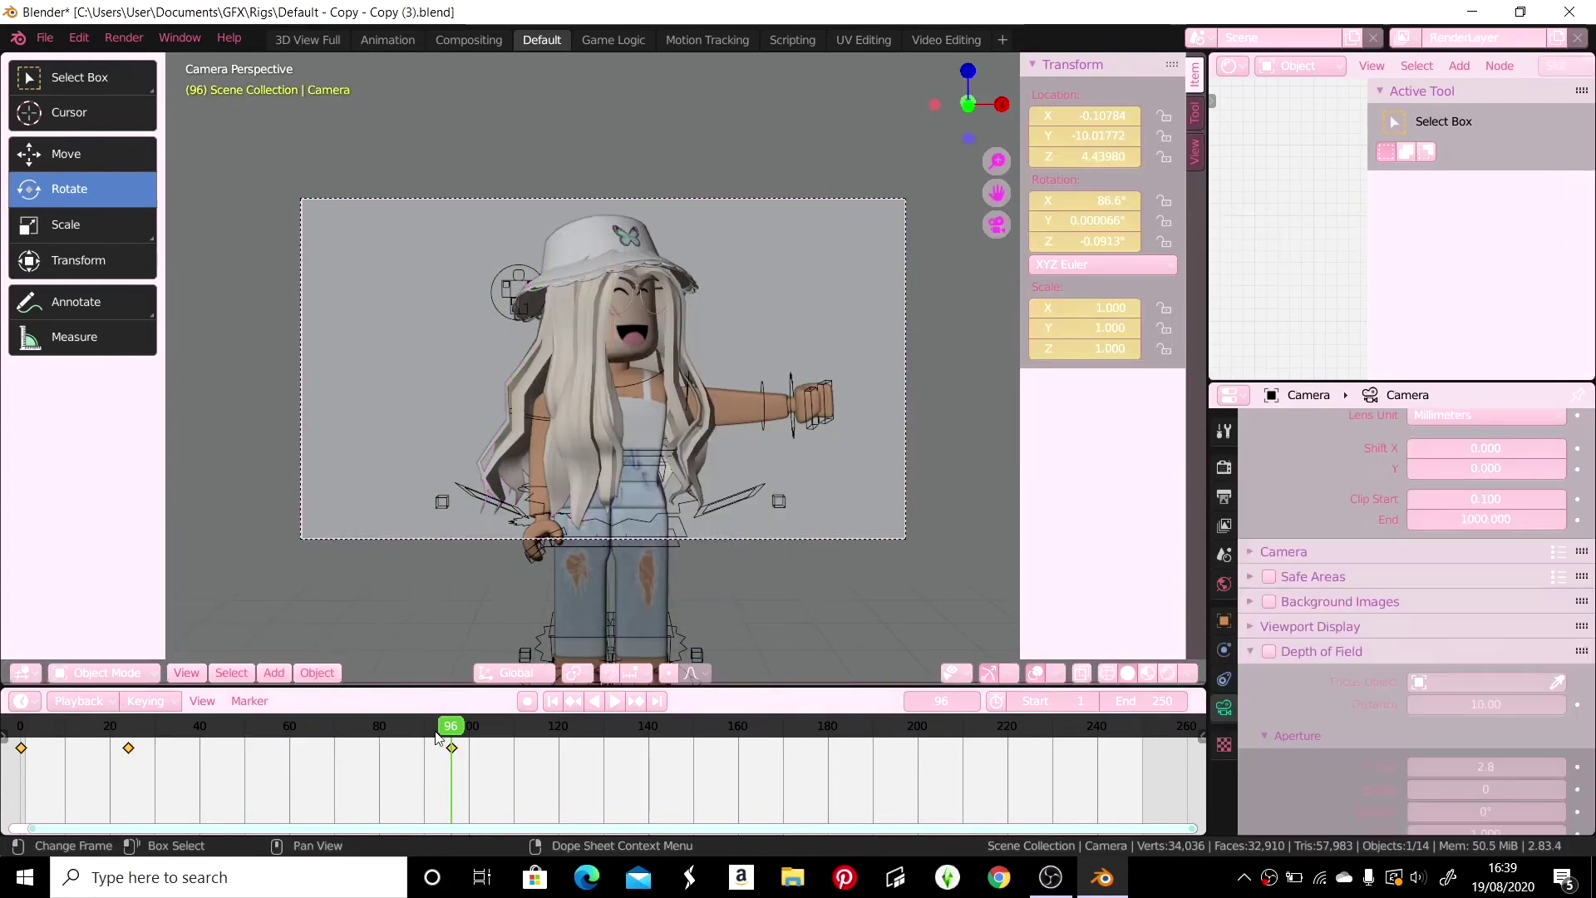
pyautogui.press('space')
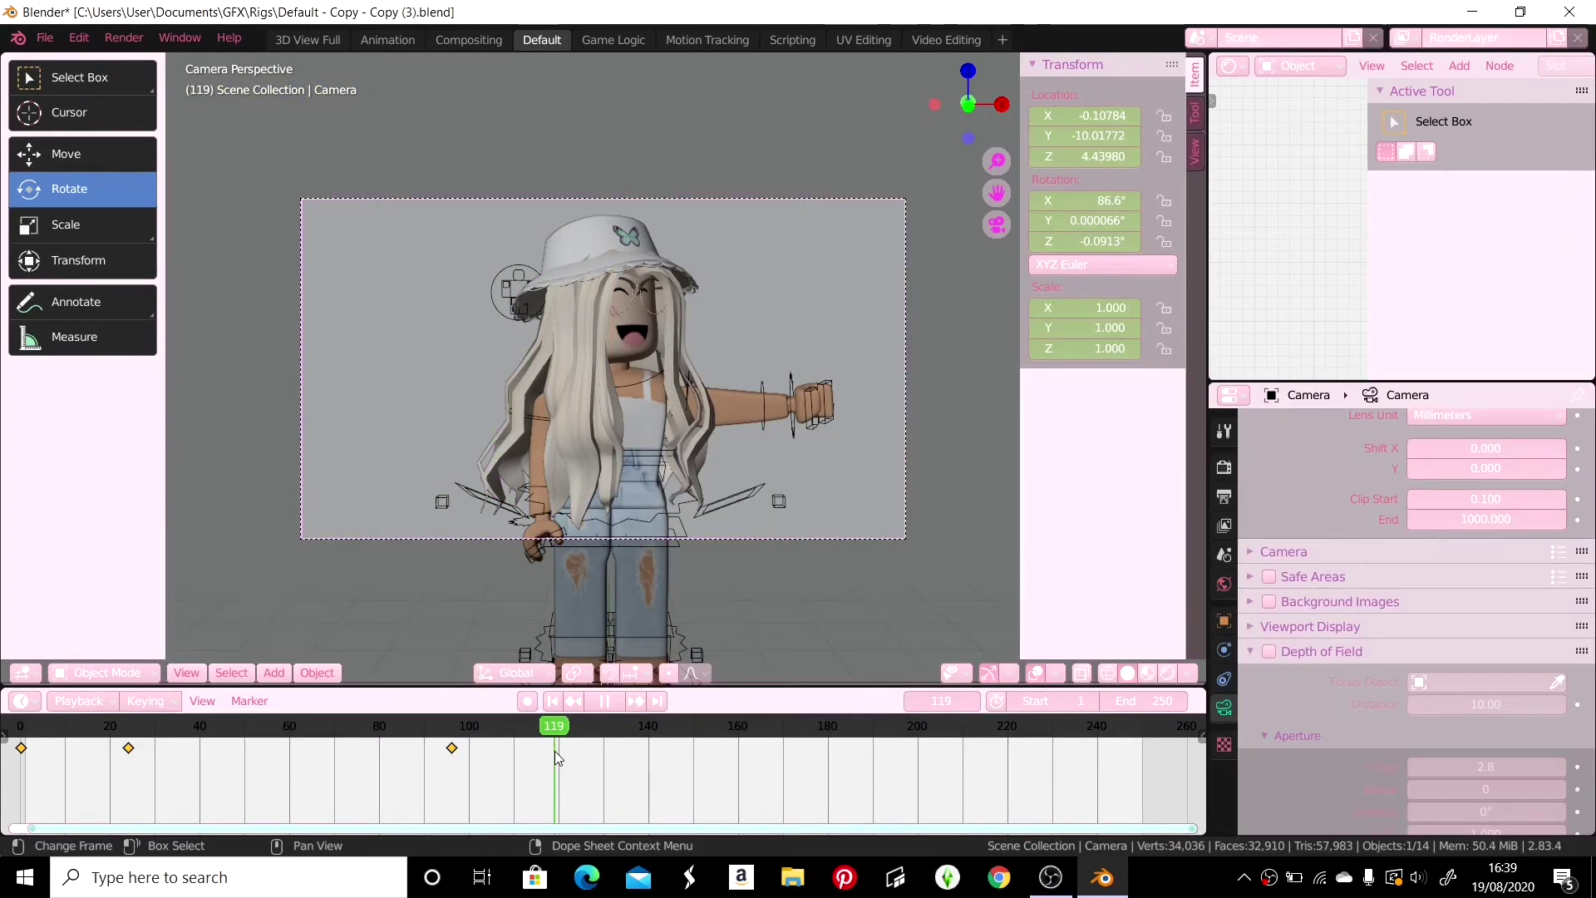
pyautogui.press('space')
pyautogui.press('KP_1')
pyautogui.press('KP_0')
# Play the animation from the first frame, then stop and scrub back to frame 86.
pyautogui.hotkey('shift', 'Left')
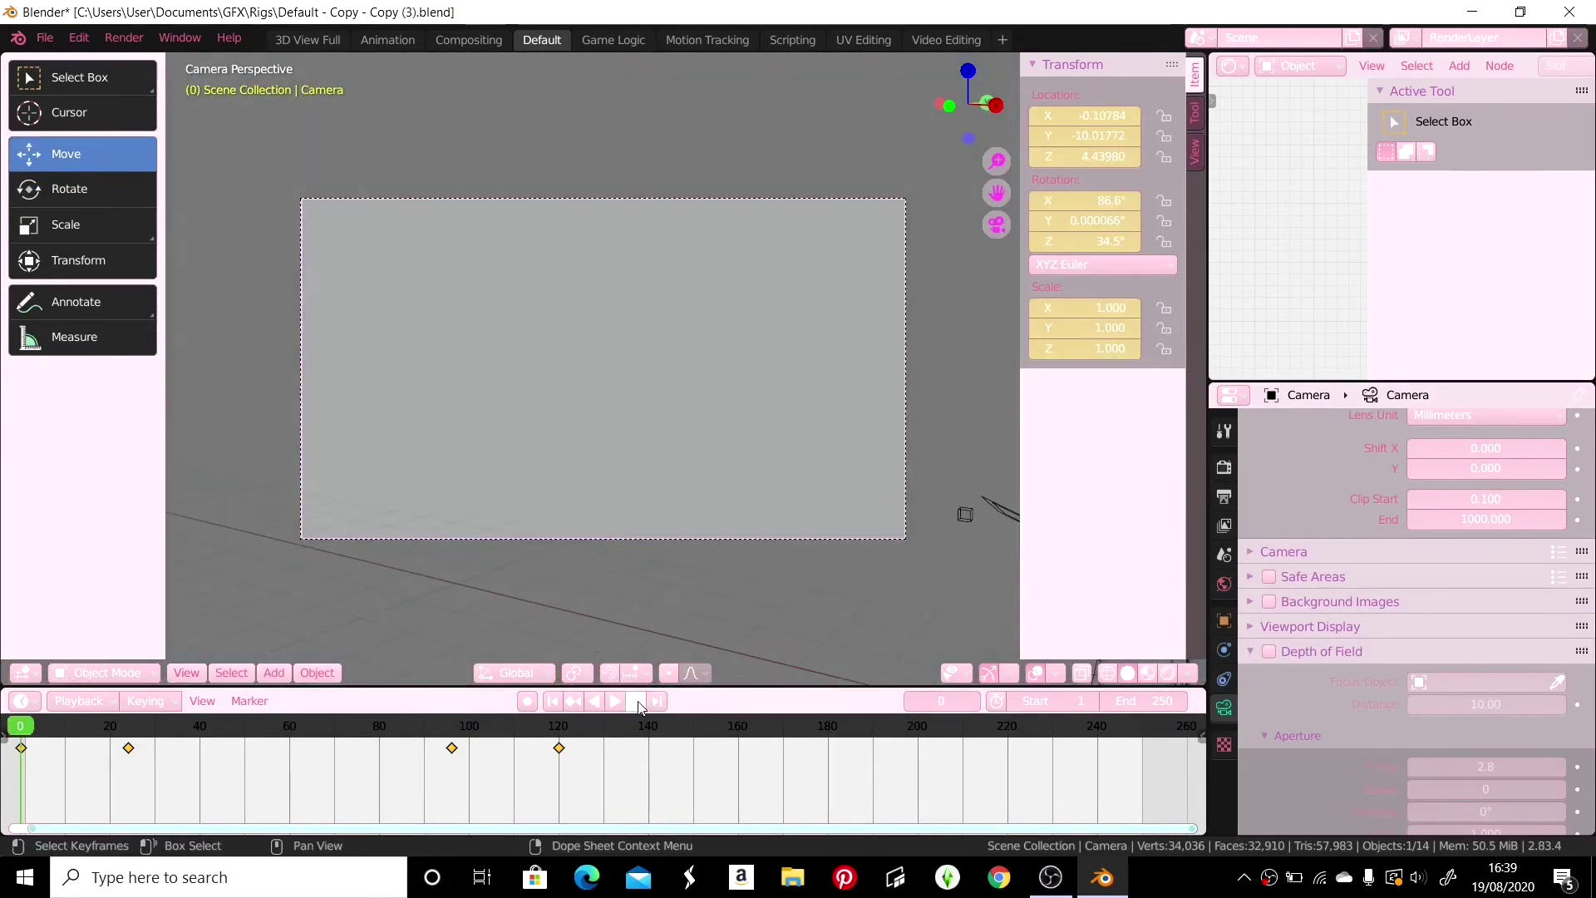
pyautogui.click(624, 707)
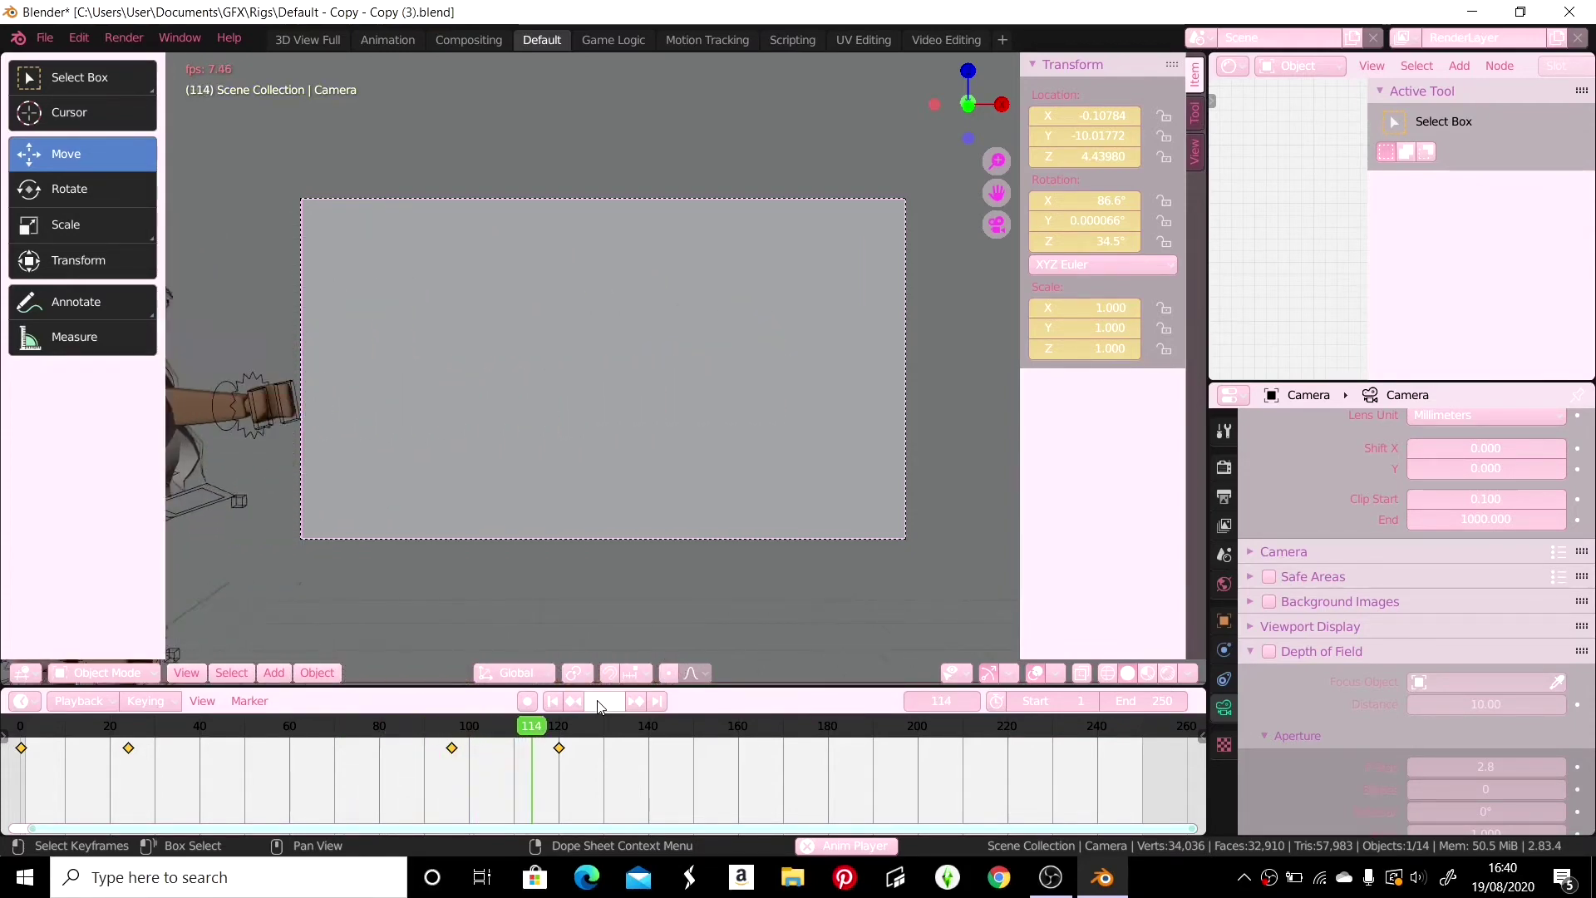
pyautogui.click(597, 705)
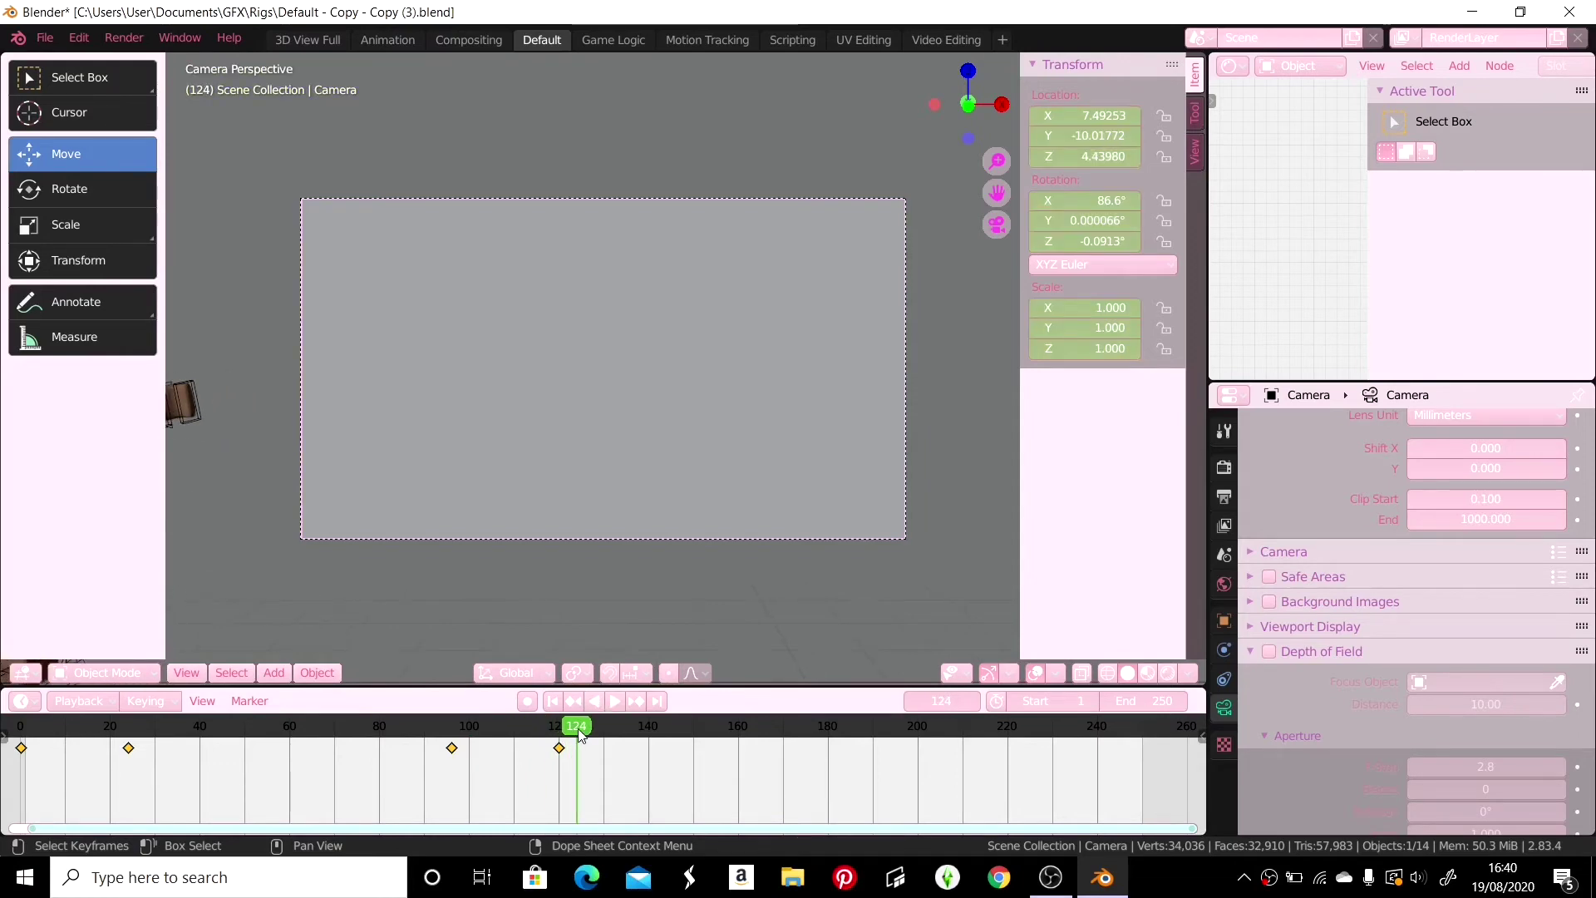
pyautogui.moveTo(579, 735)
pyautogui.mouseDown()
pyautogui.moveTo(415, 746)
pyautogui.moveTo(450, 747)
pyautogui.mouseUp()
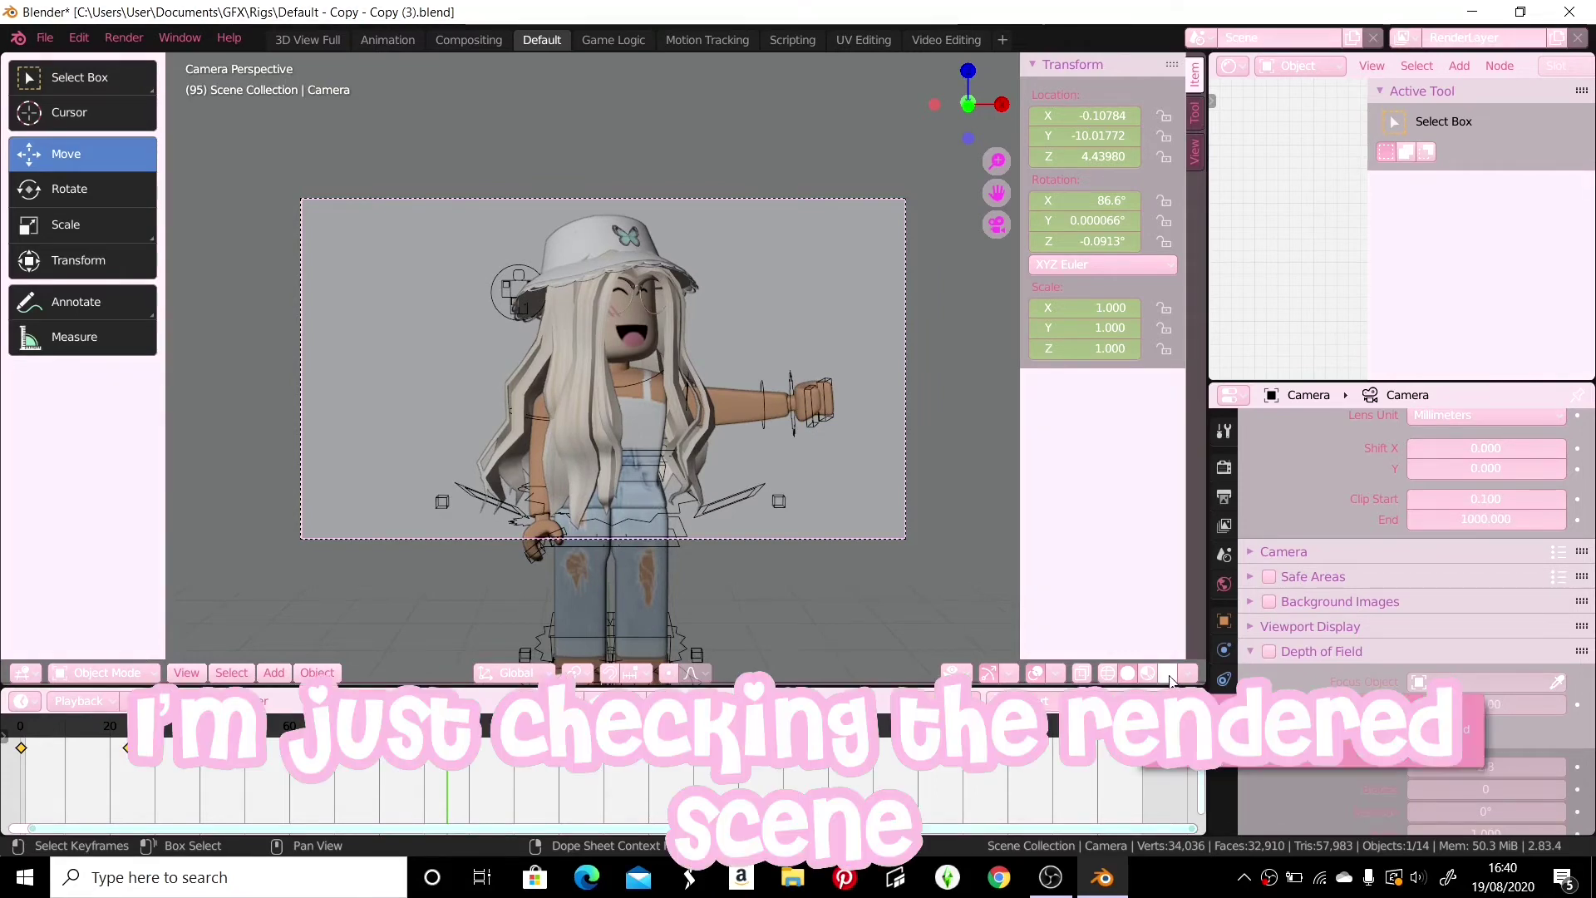
pyautogui.click(1168, 675)
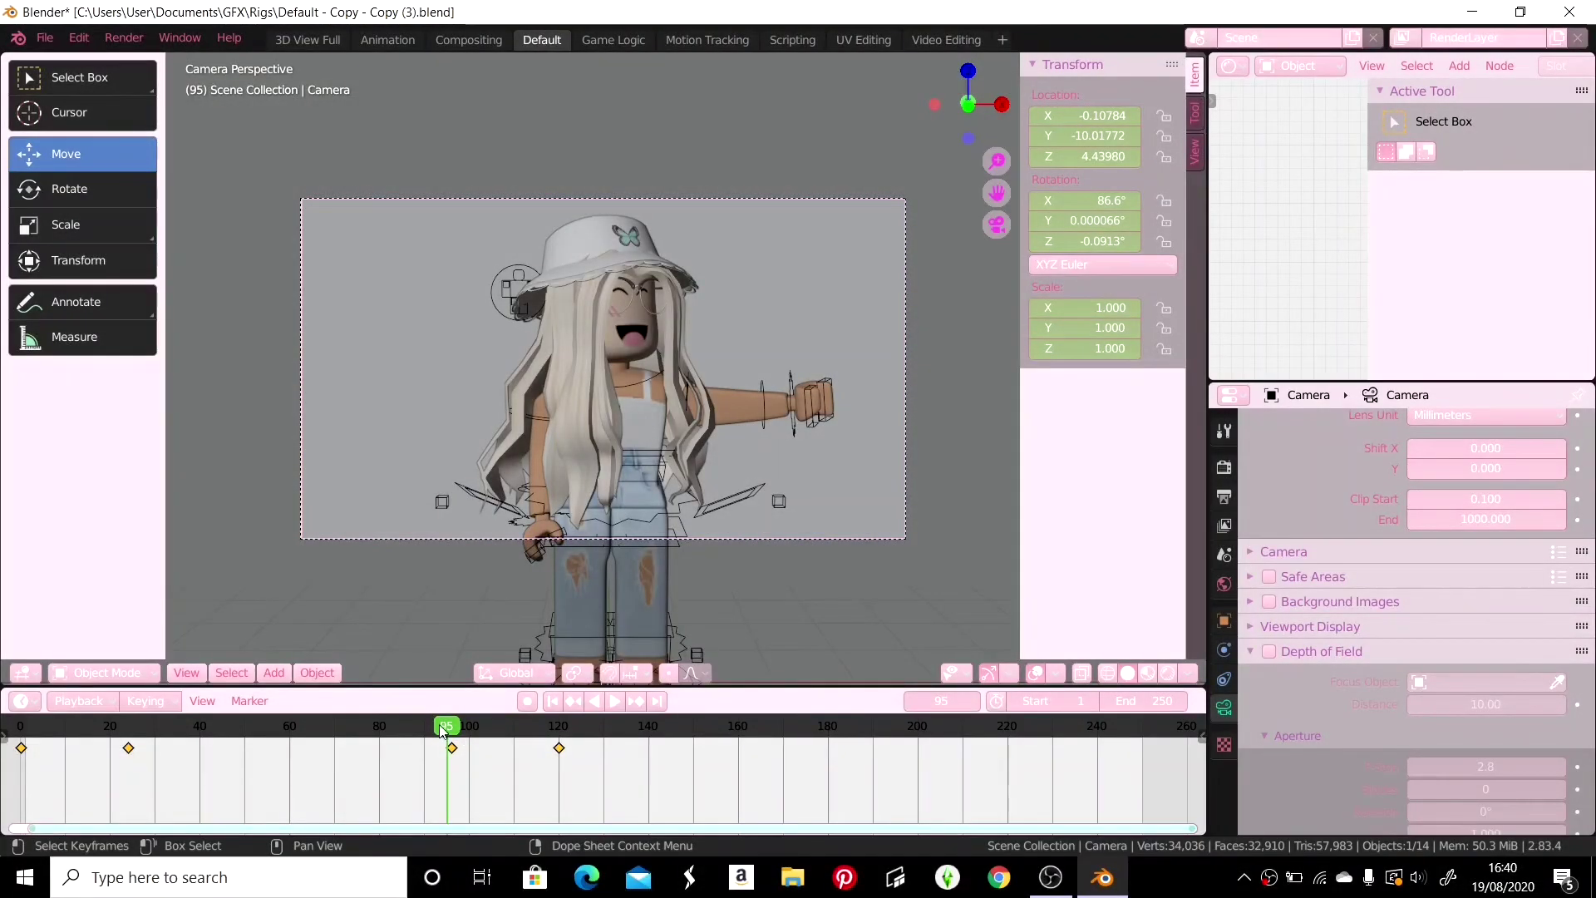
pyautogui.moveTo(497, 731); pyautogui.dragTo(561, 742)
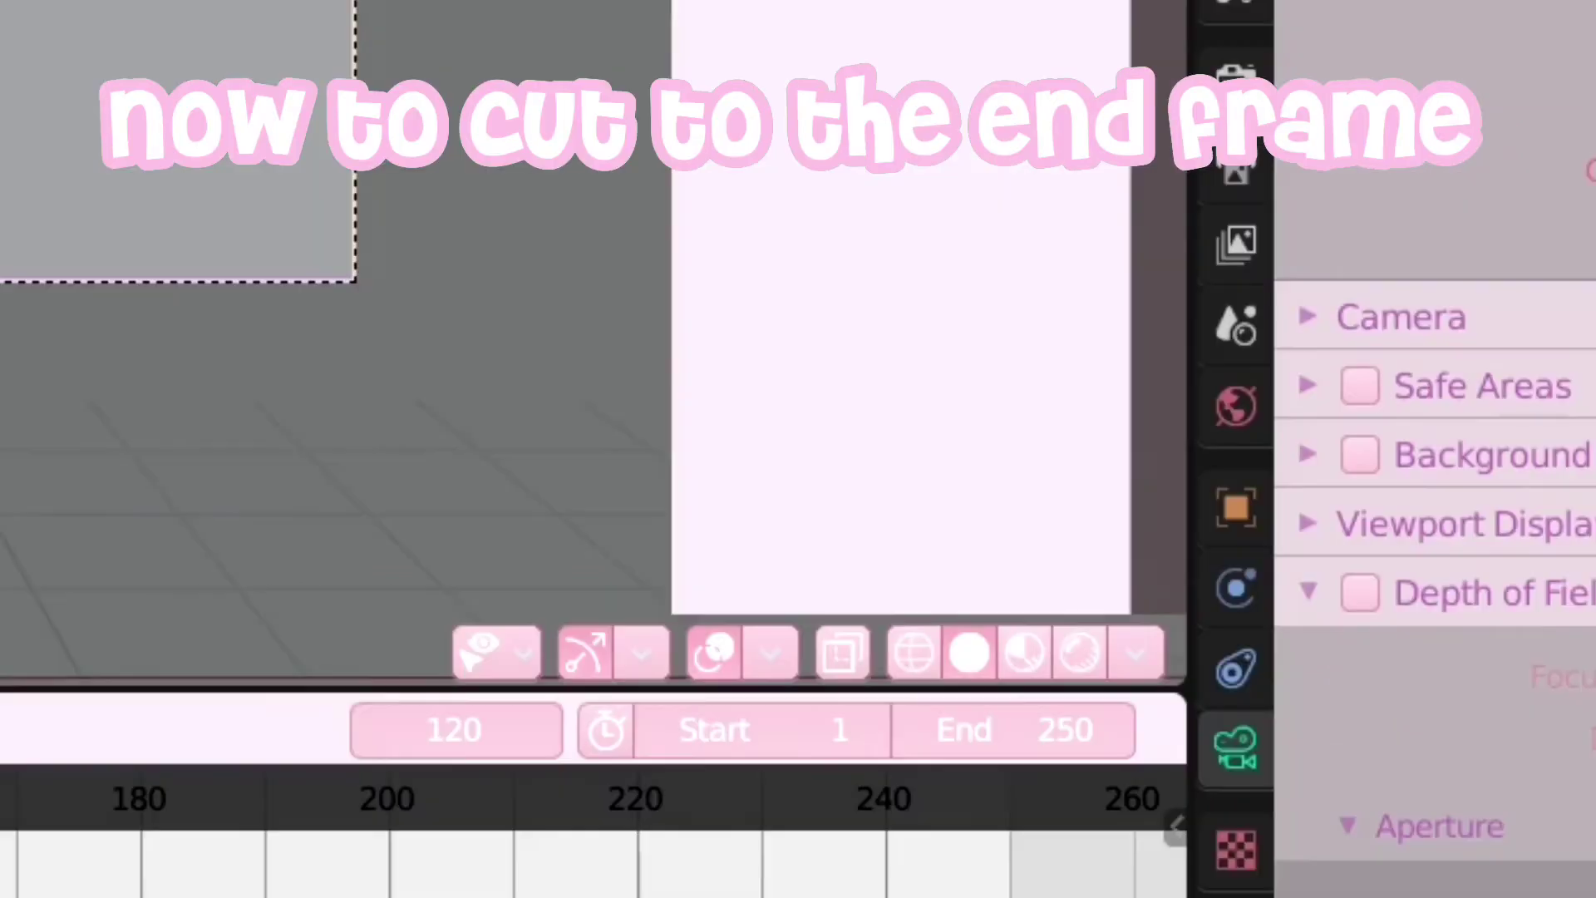
# Set the animation's end frame to 120.
pyautogui.click(1122, 706)
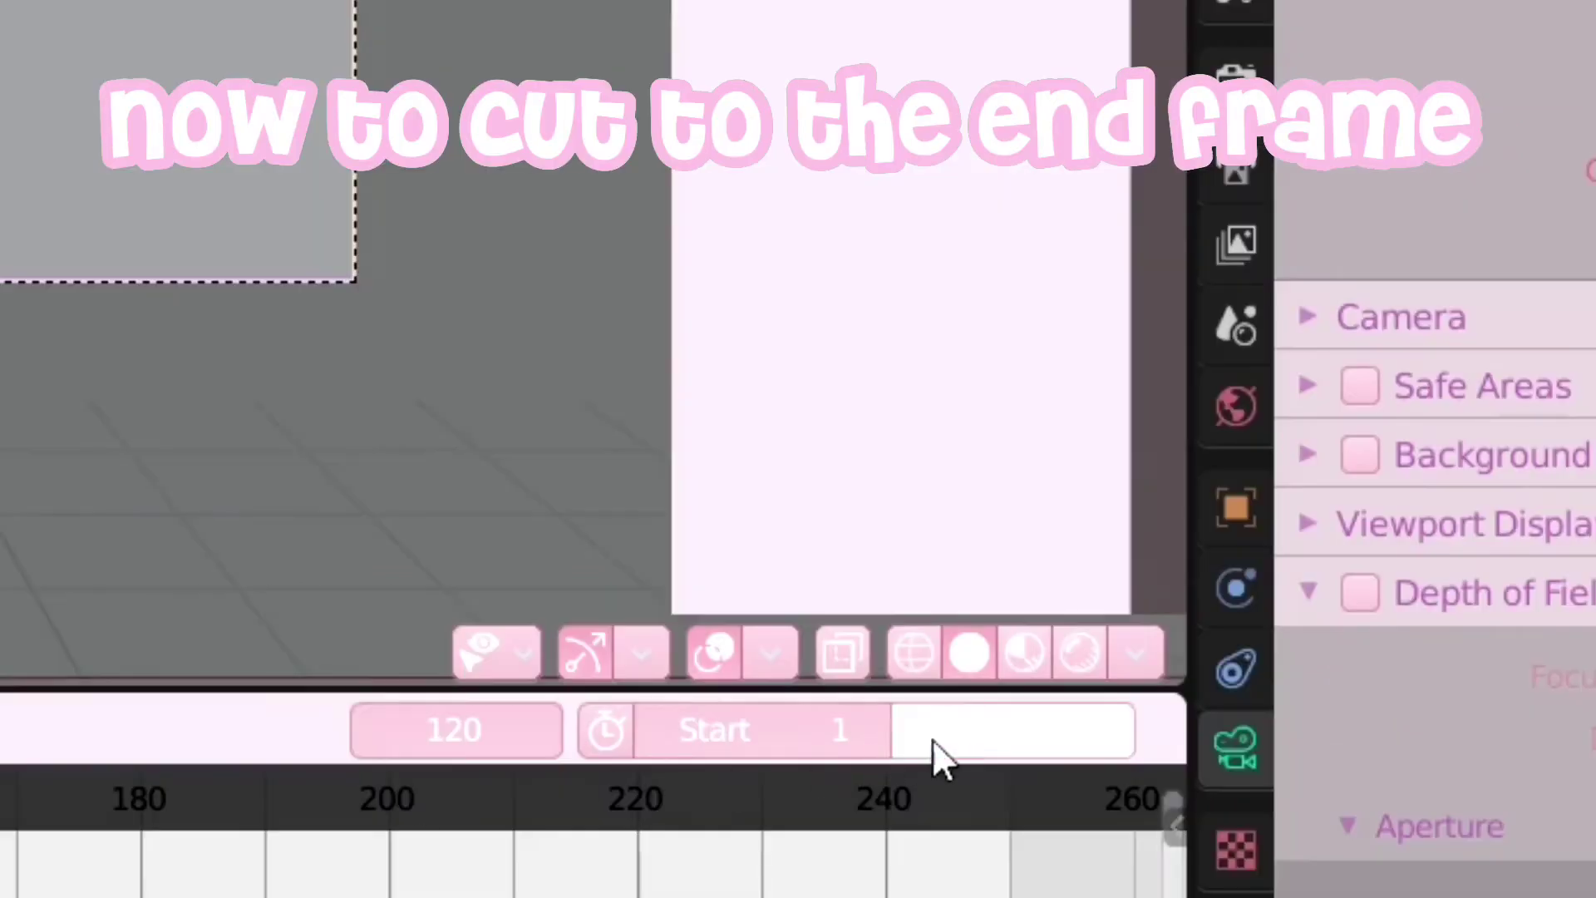
pyautogui.press('BackSpace')
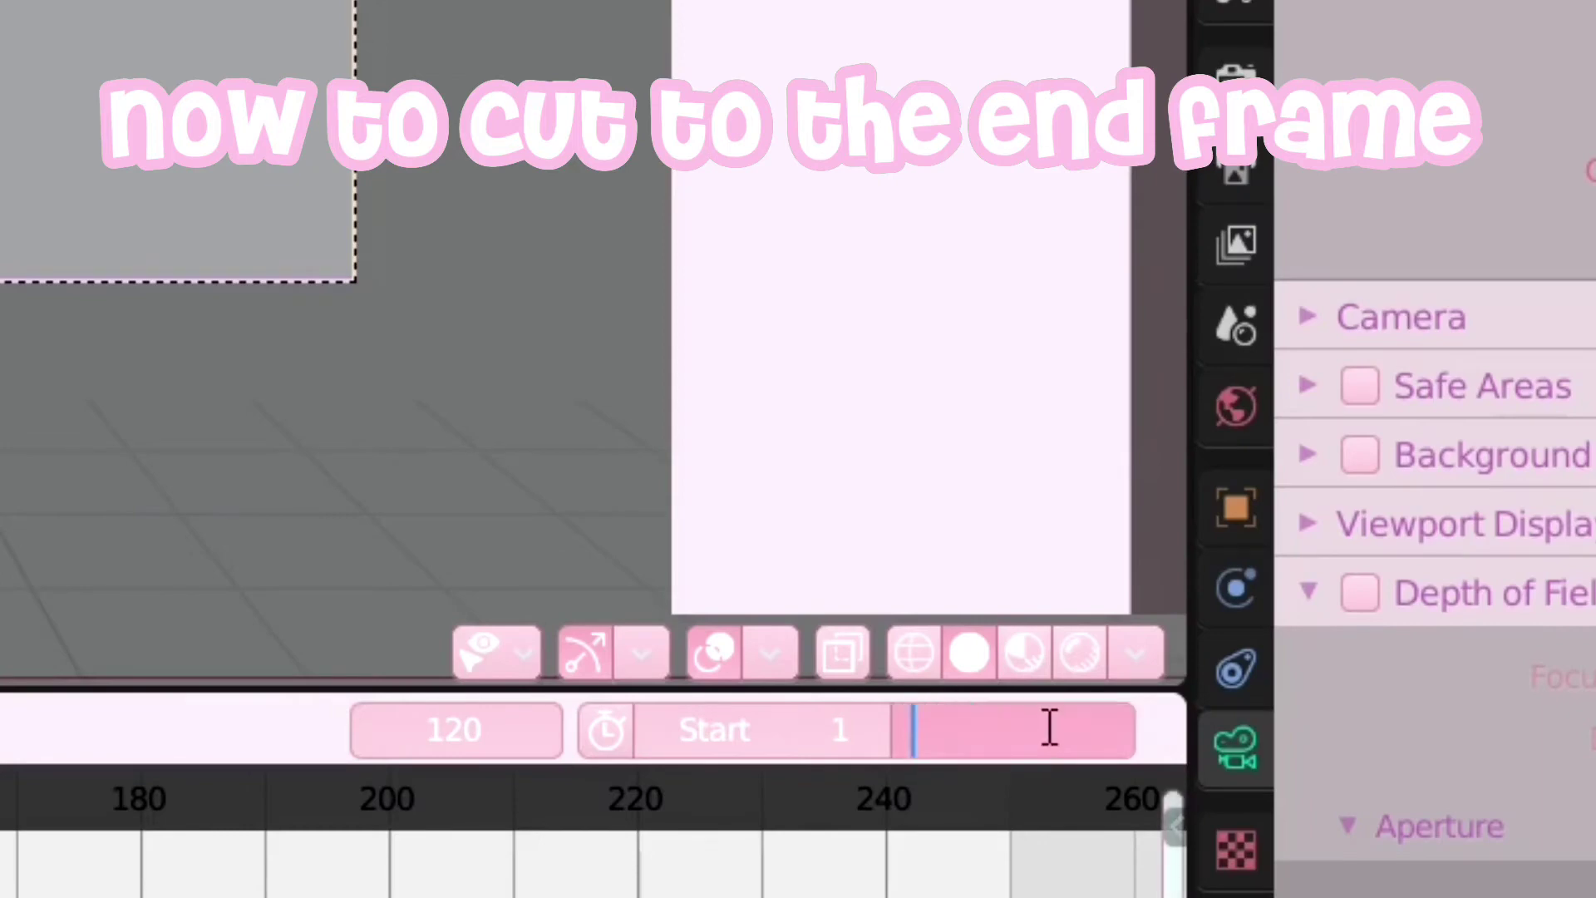
pyautogui.write('120')
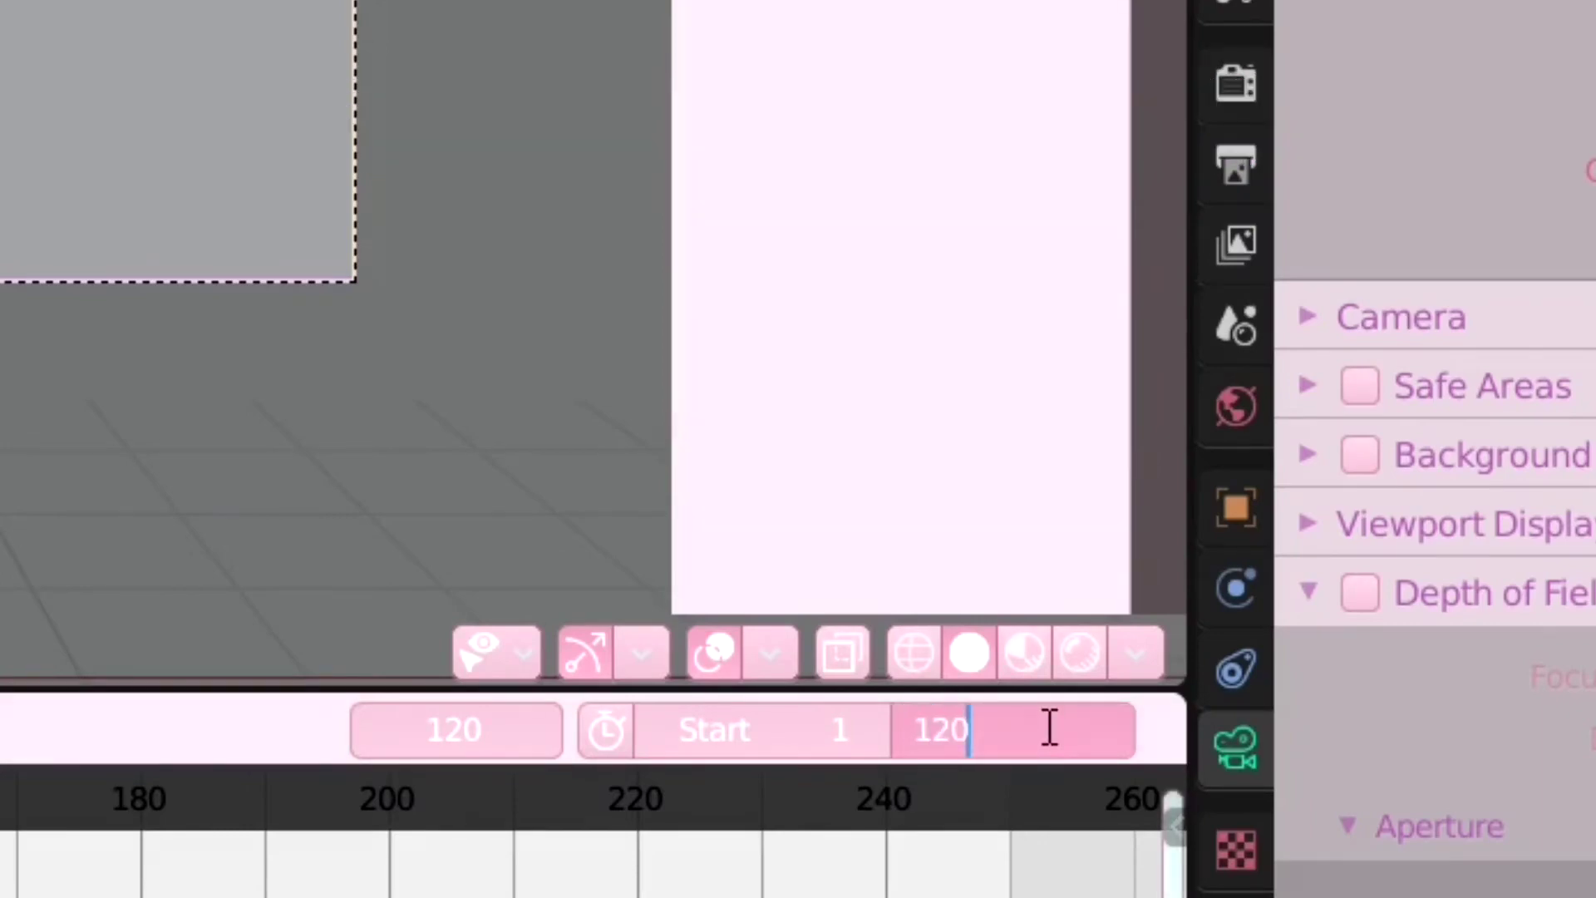
pyautogui.press('Return')
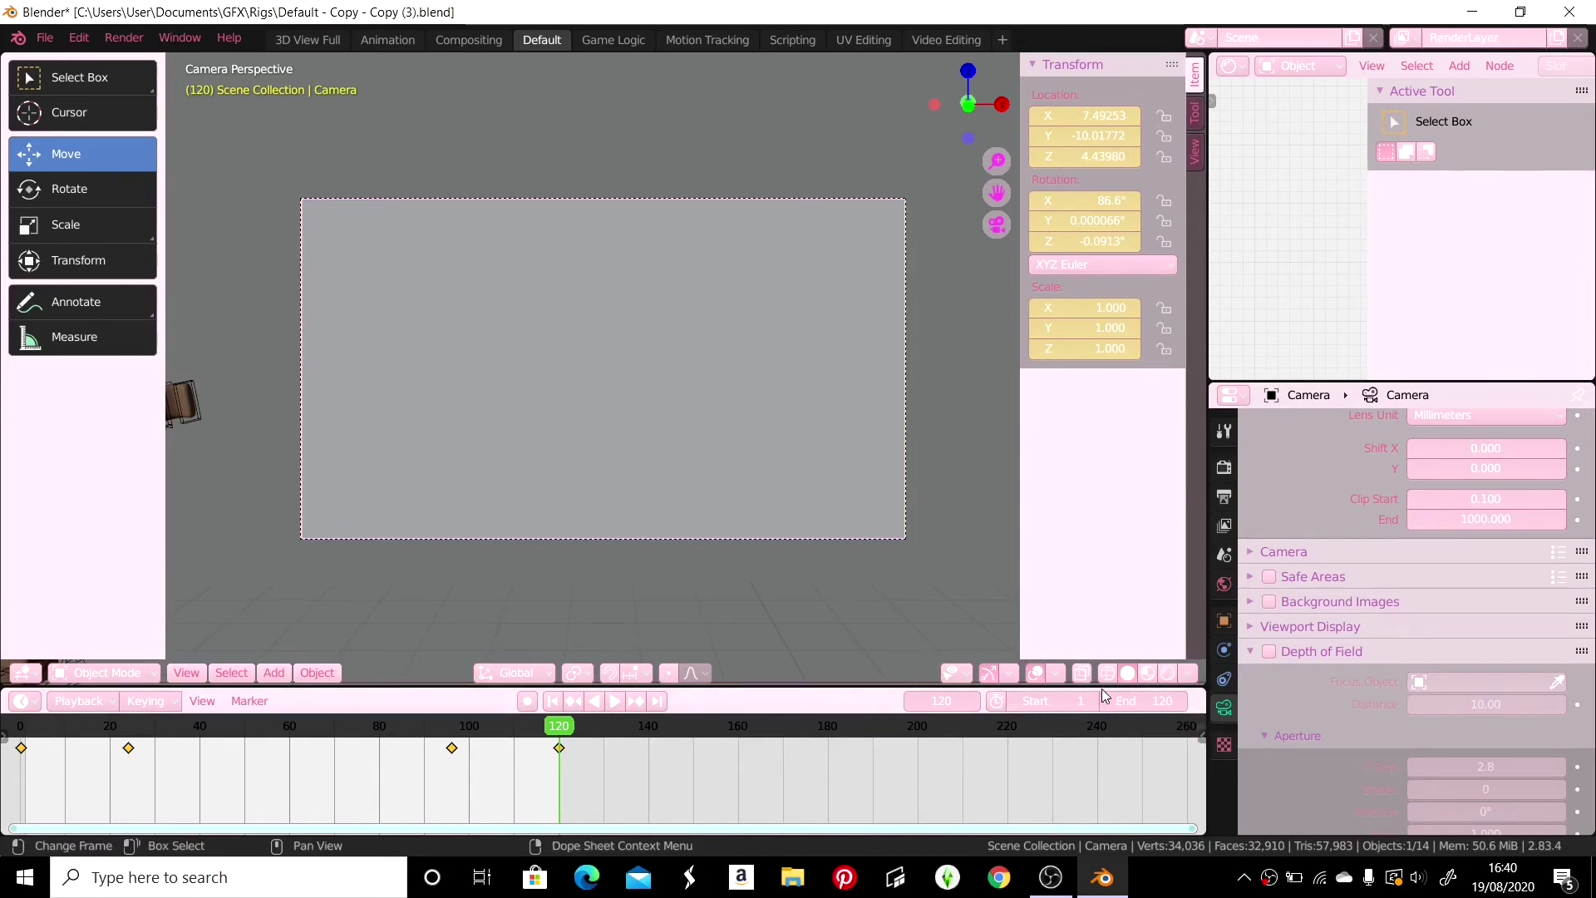
# Lower the Cycles render samples from 128 to 25.
pyautogui.click(1231, 468)
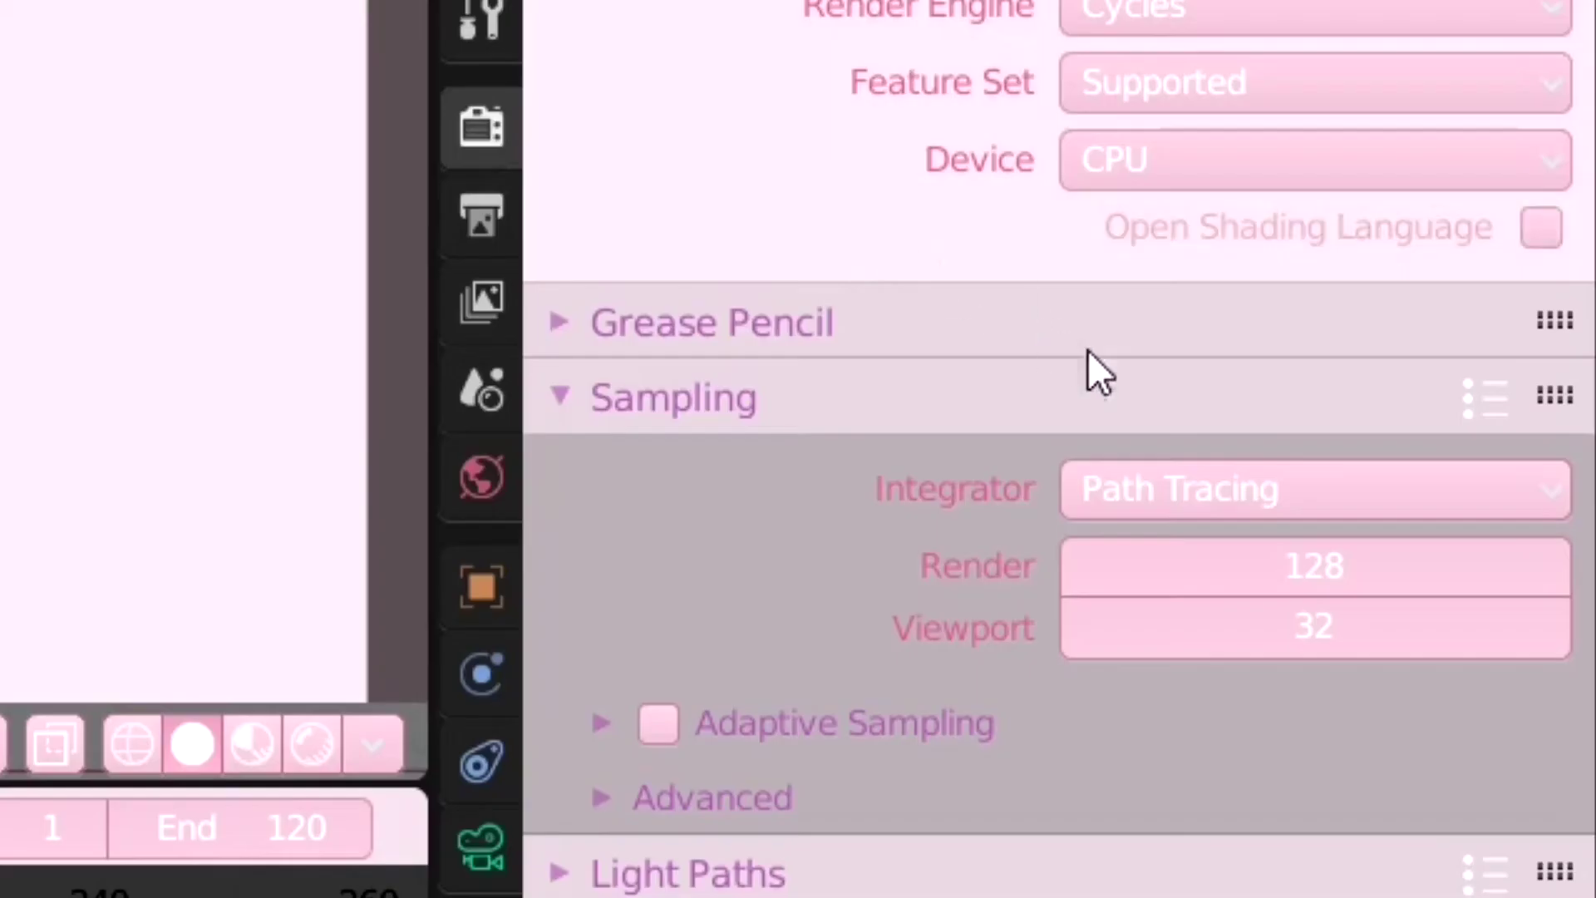
pyautogui.click(1259, 553)
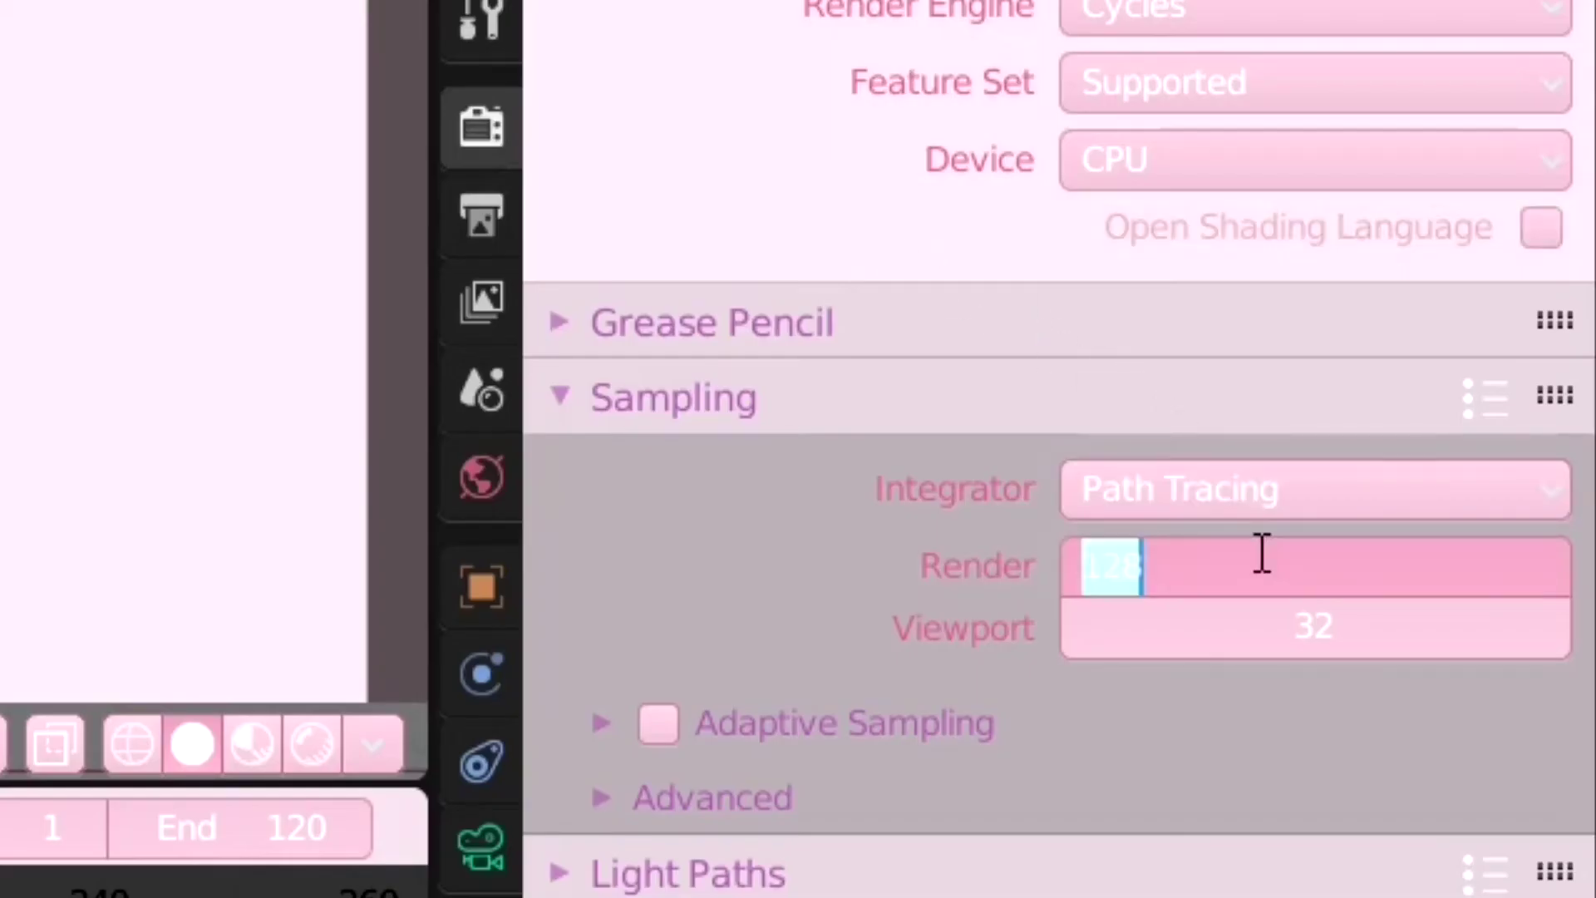
pyautogui.press('BackSpace')
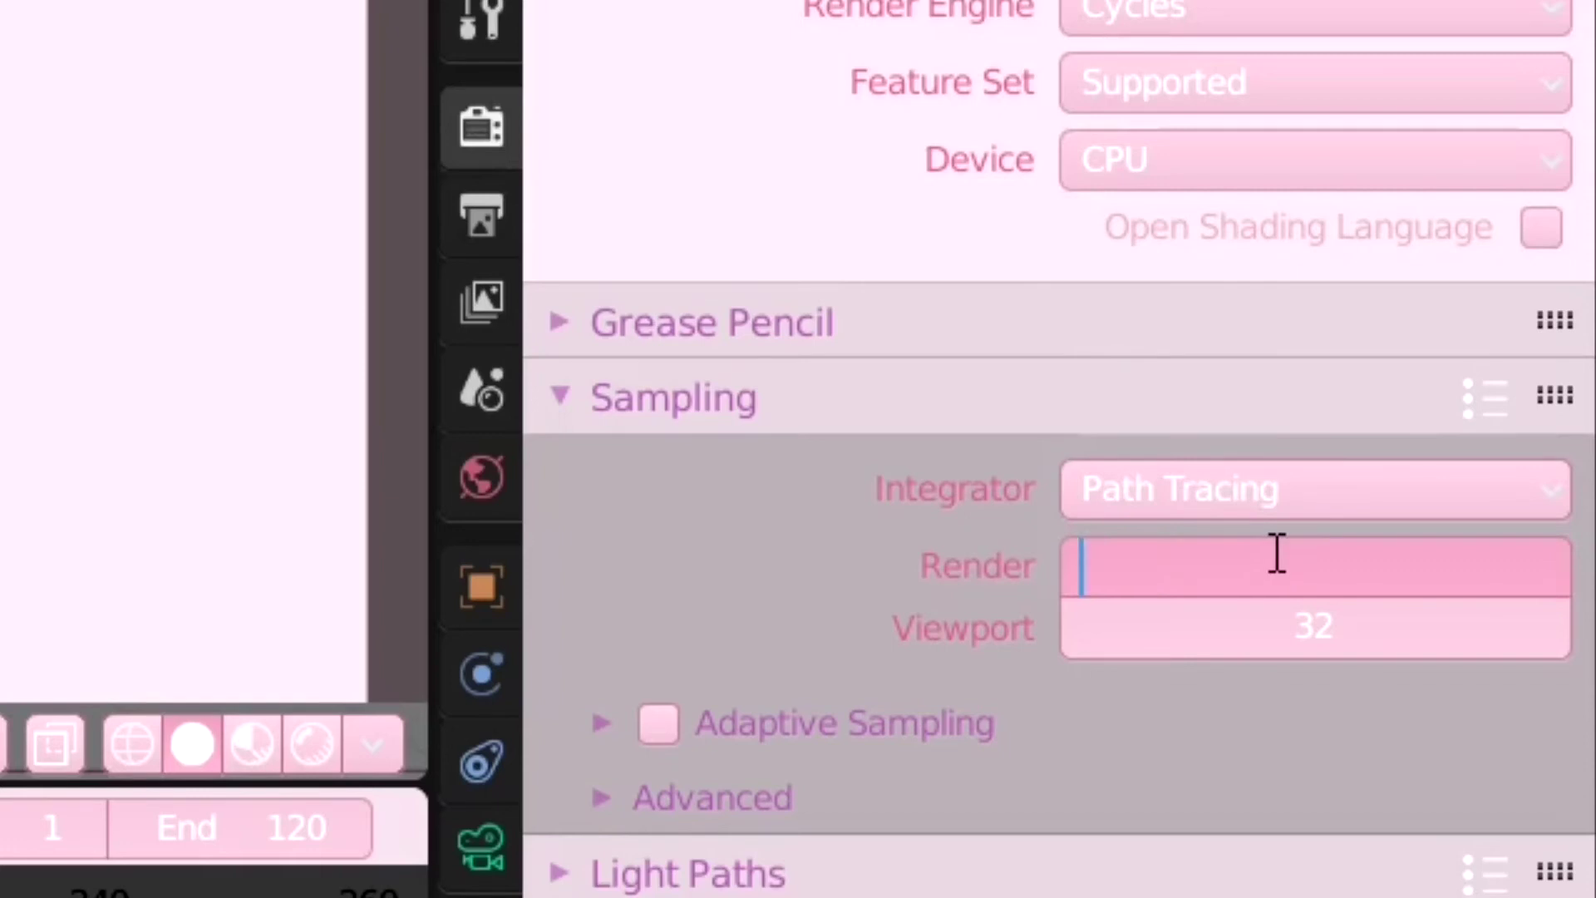
pyautogui.write('25')
pyautogui.press('Return')
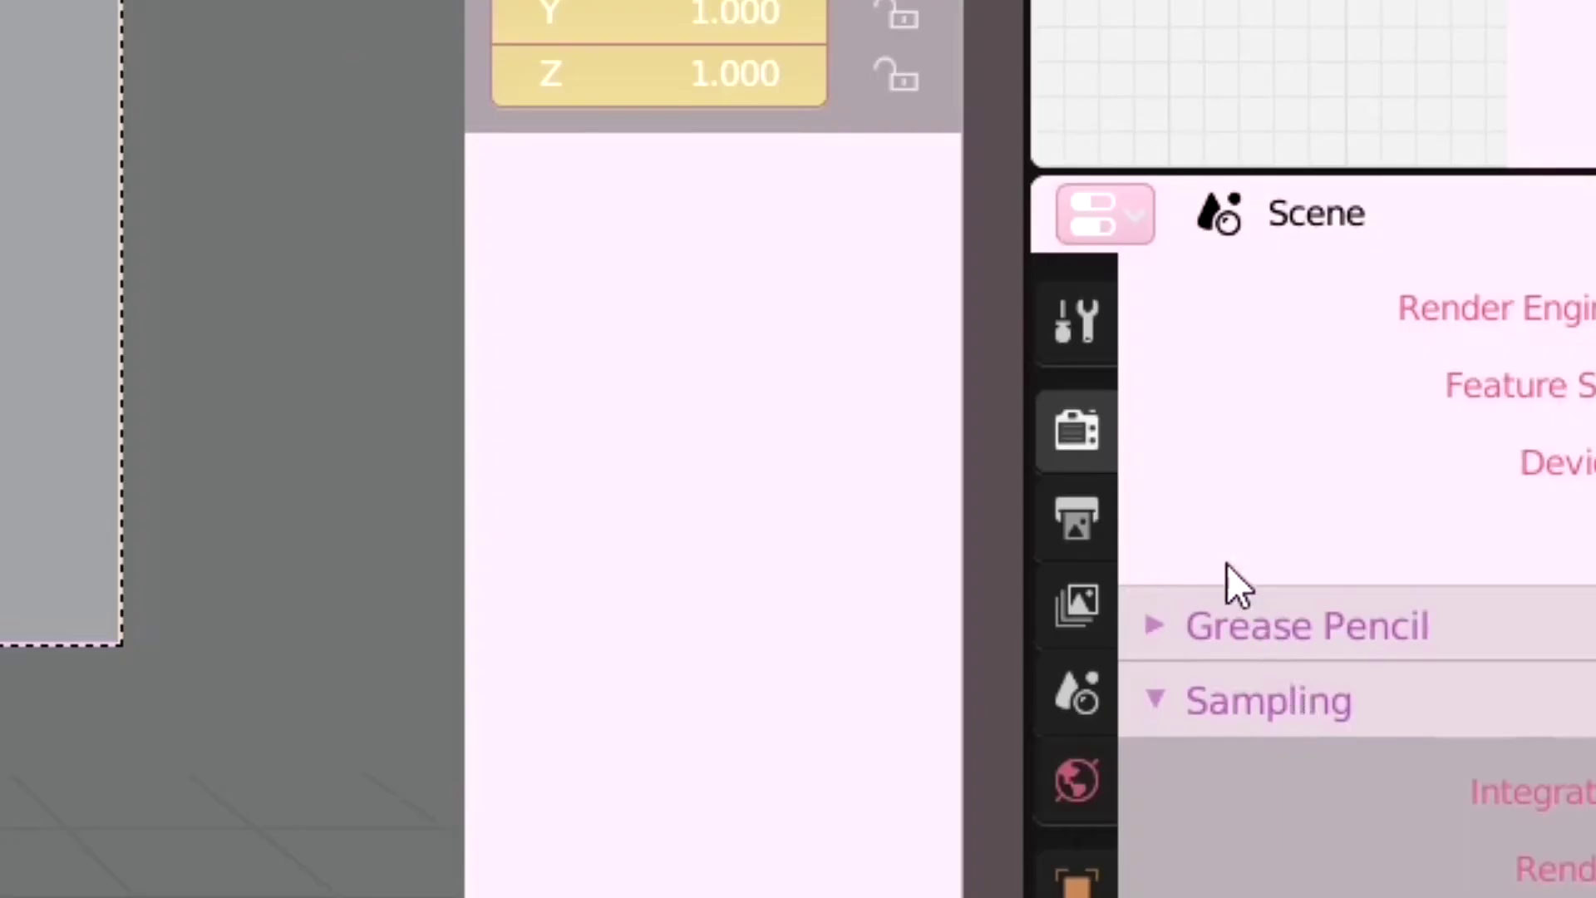
pyautogui.click(1071, 514)
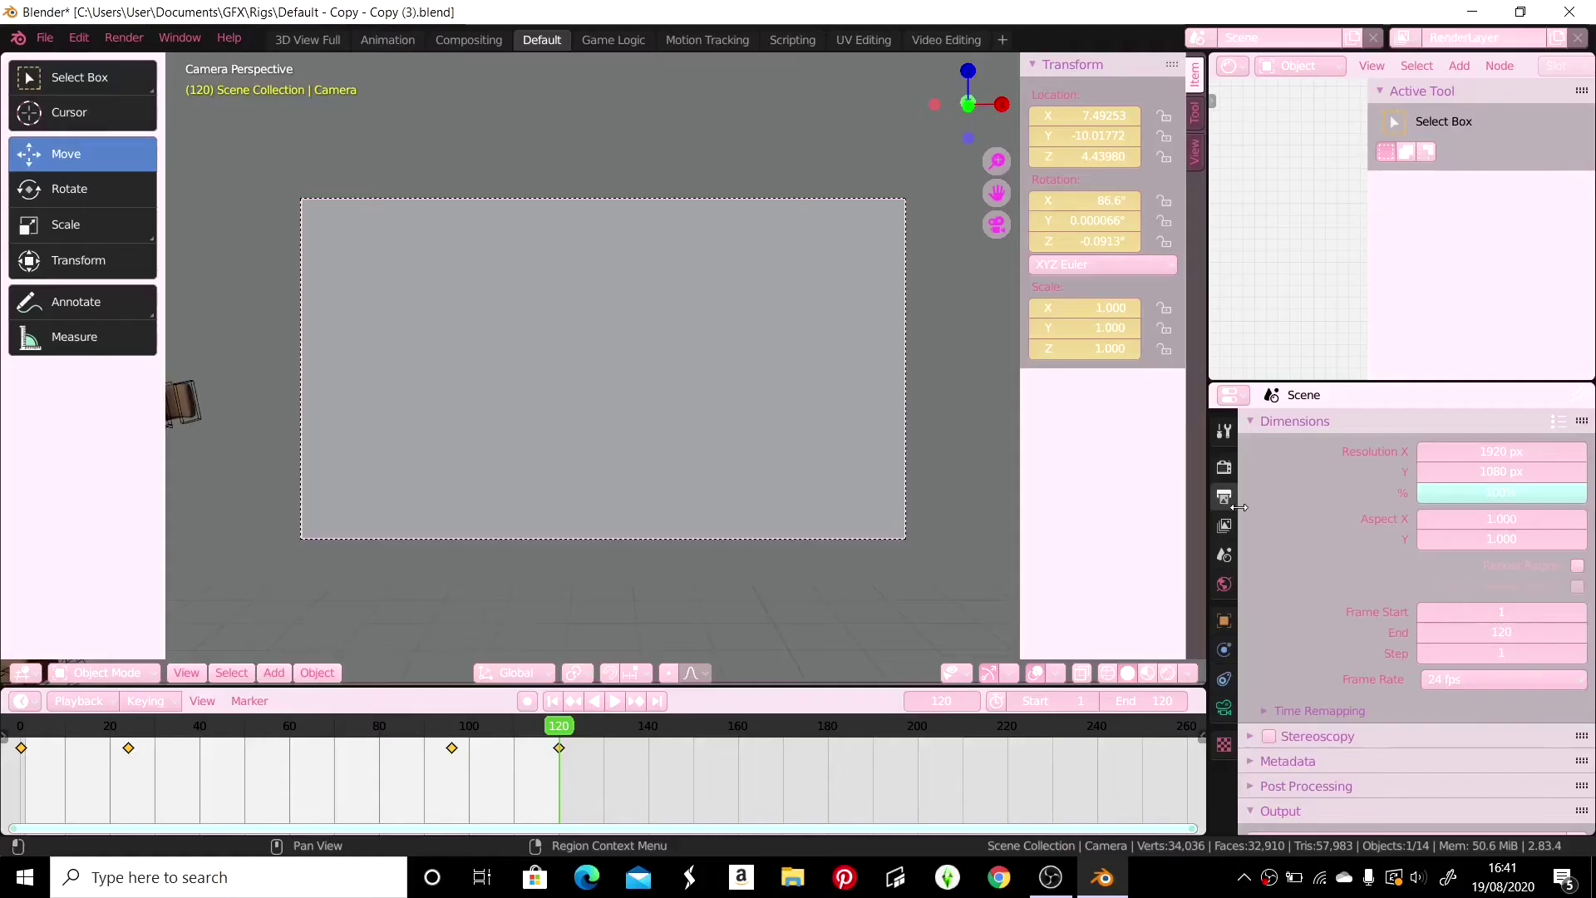
# Choose AVI JPEG as the output file format and browse for the video's save location.
pyautogui.scroll(-3, 1395, 572)
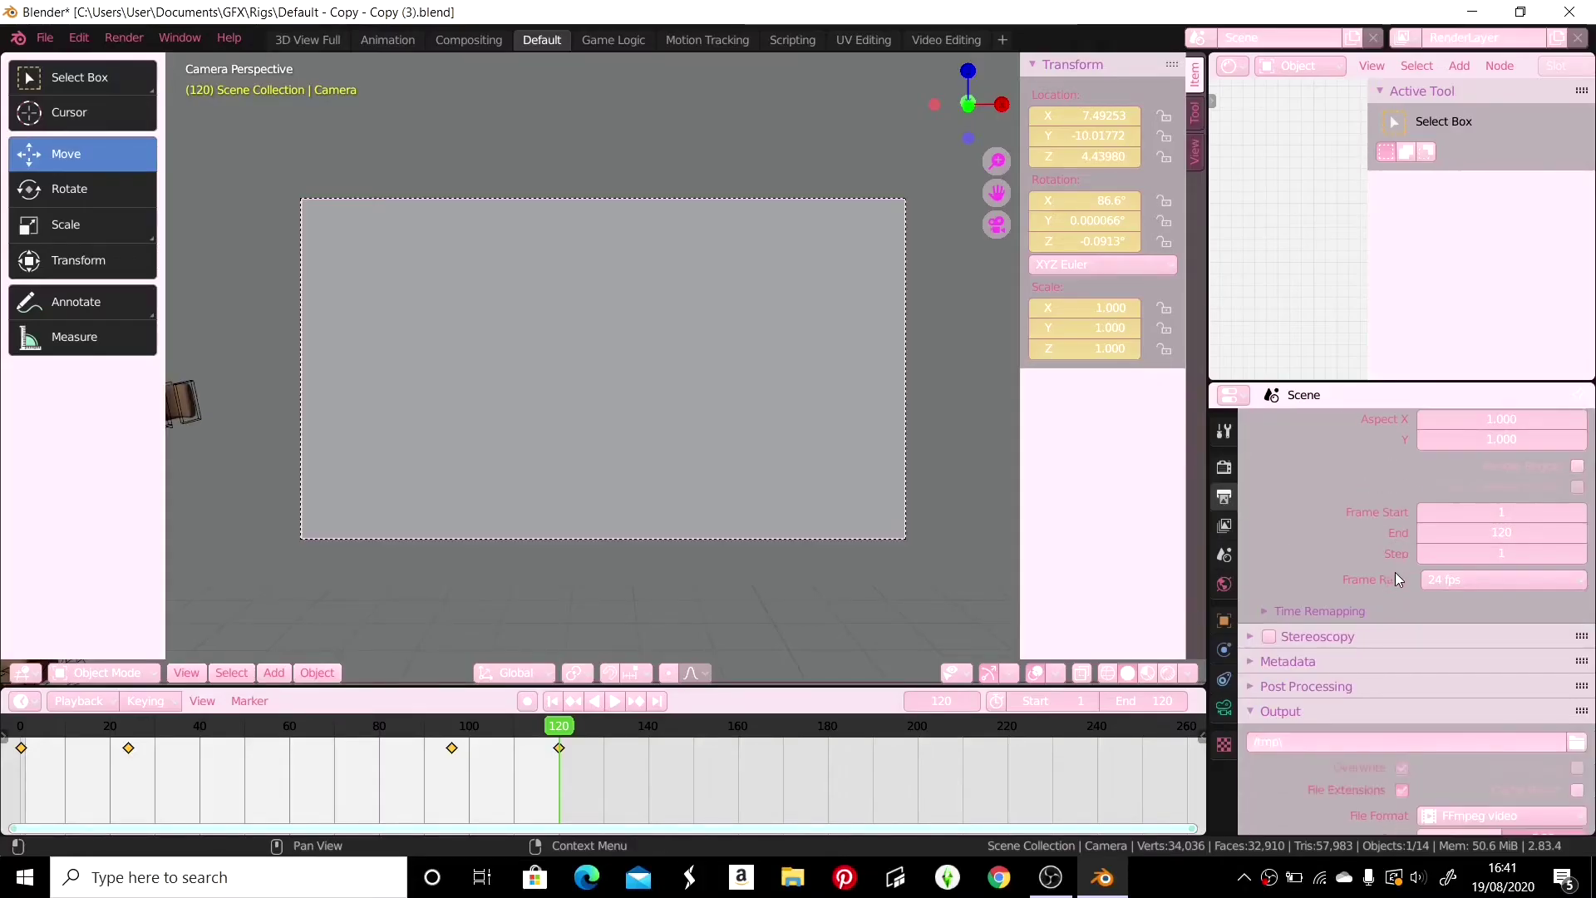
pyautogui.scroll(-2, 1395, 572)
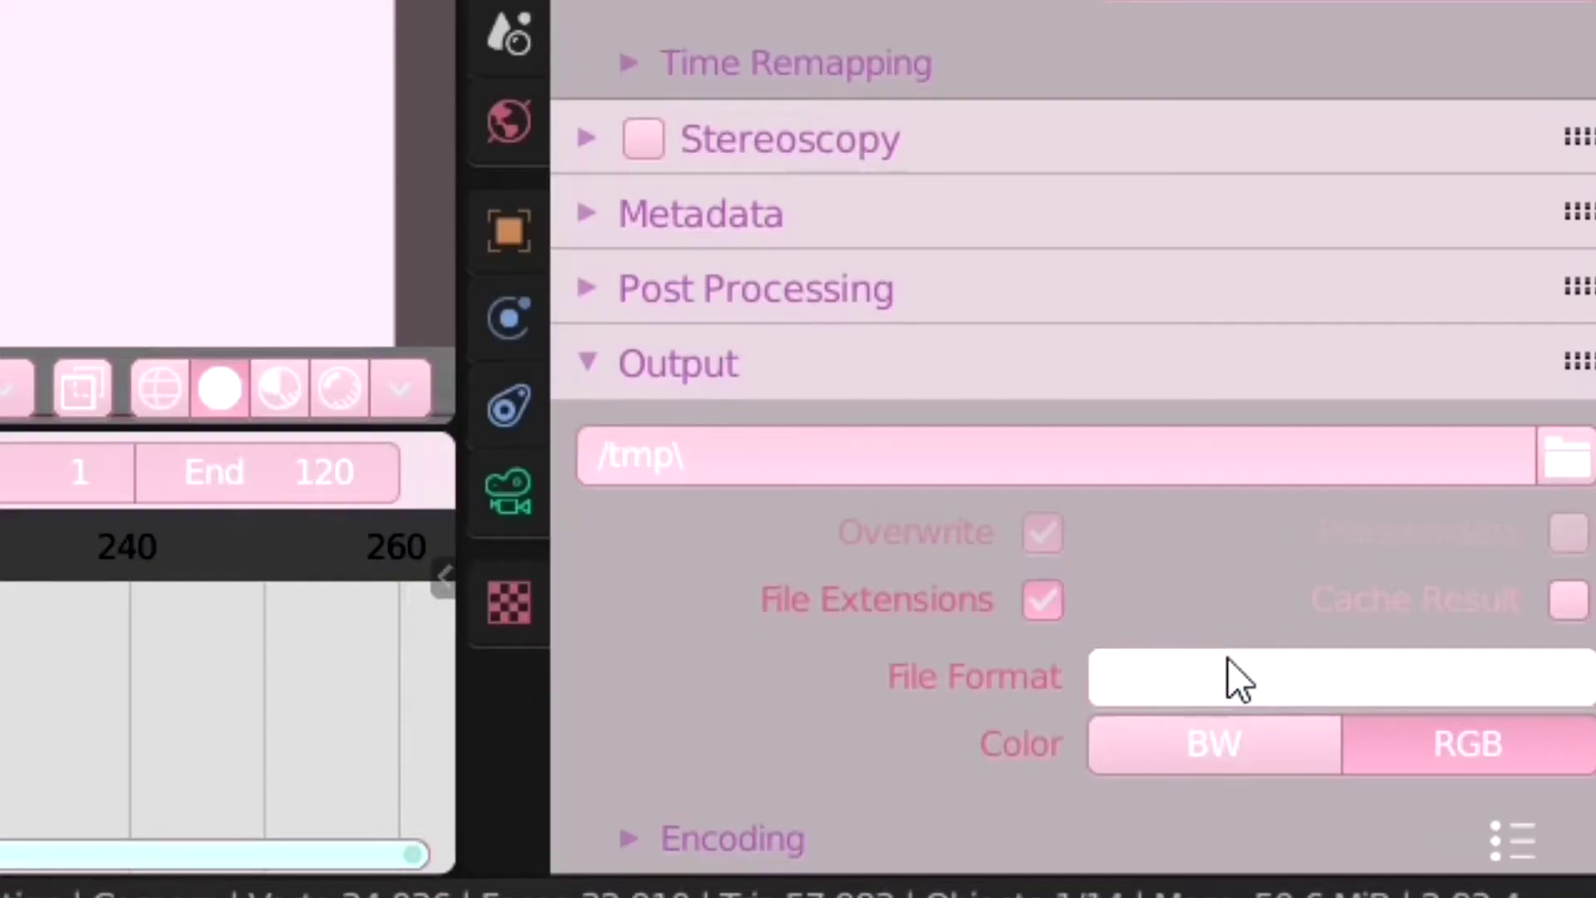
pyautogui.click(1227, 682)
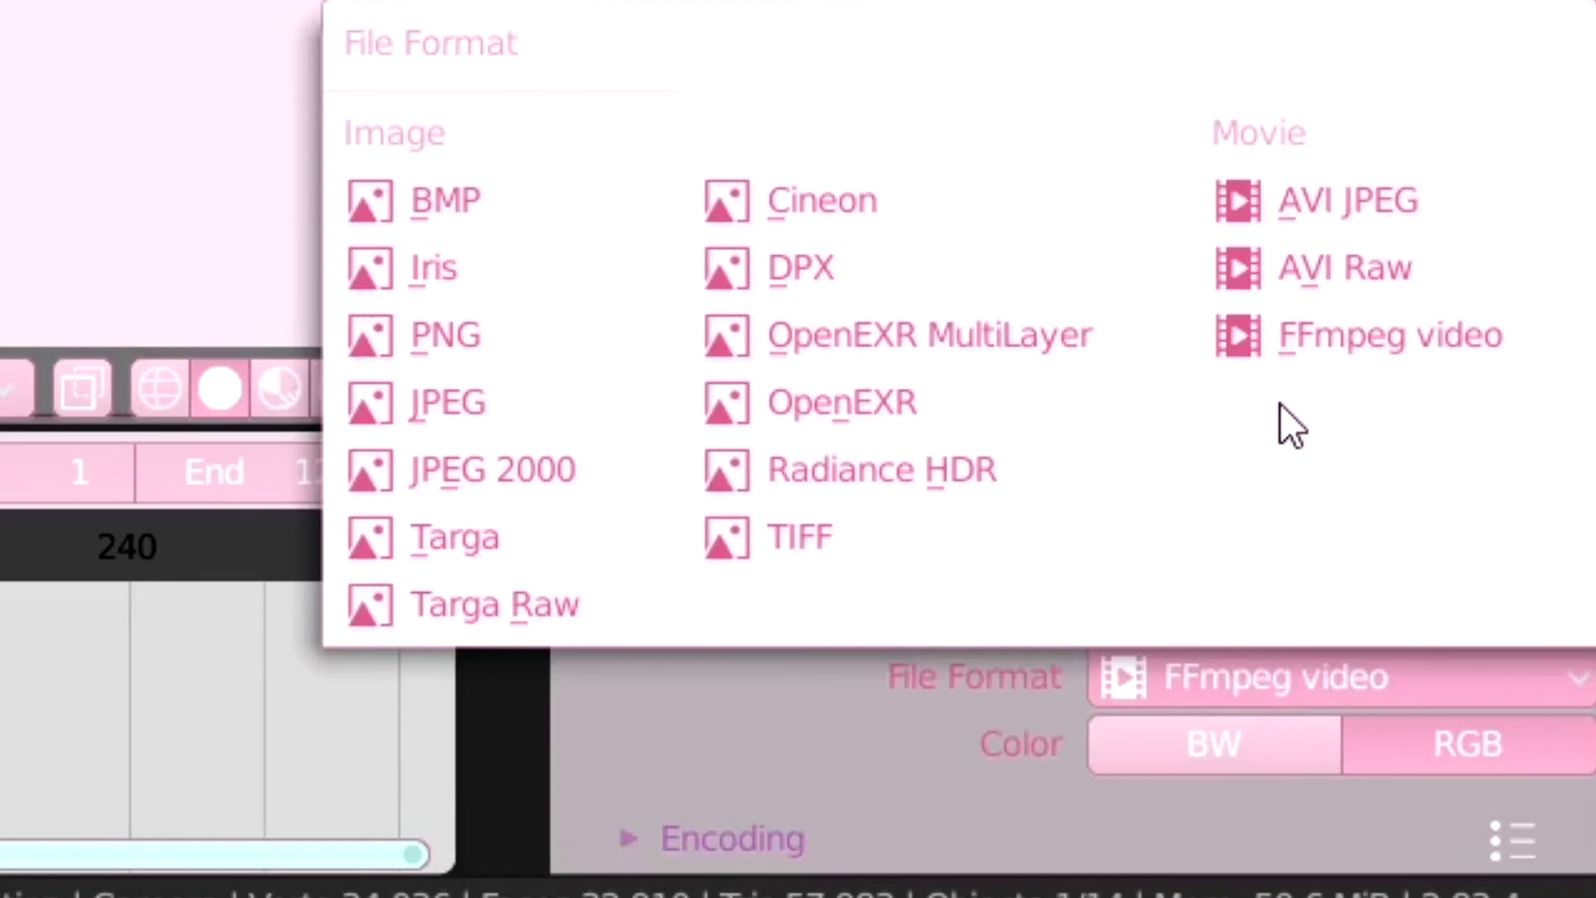
pyautogui.click(1324, 193)
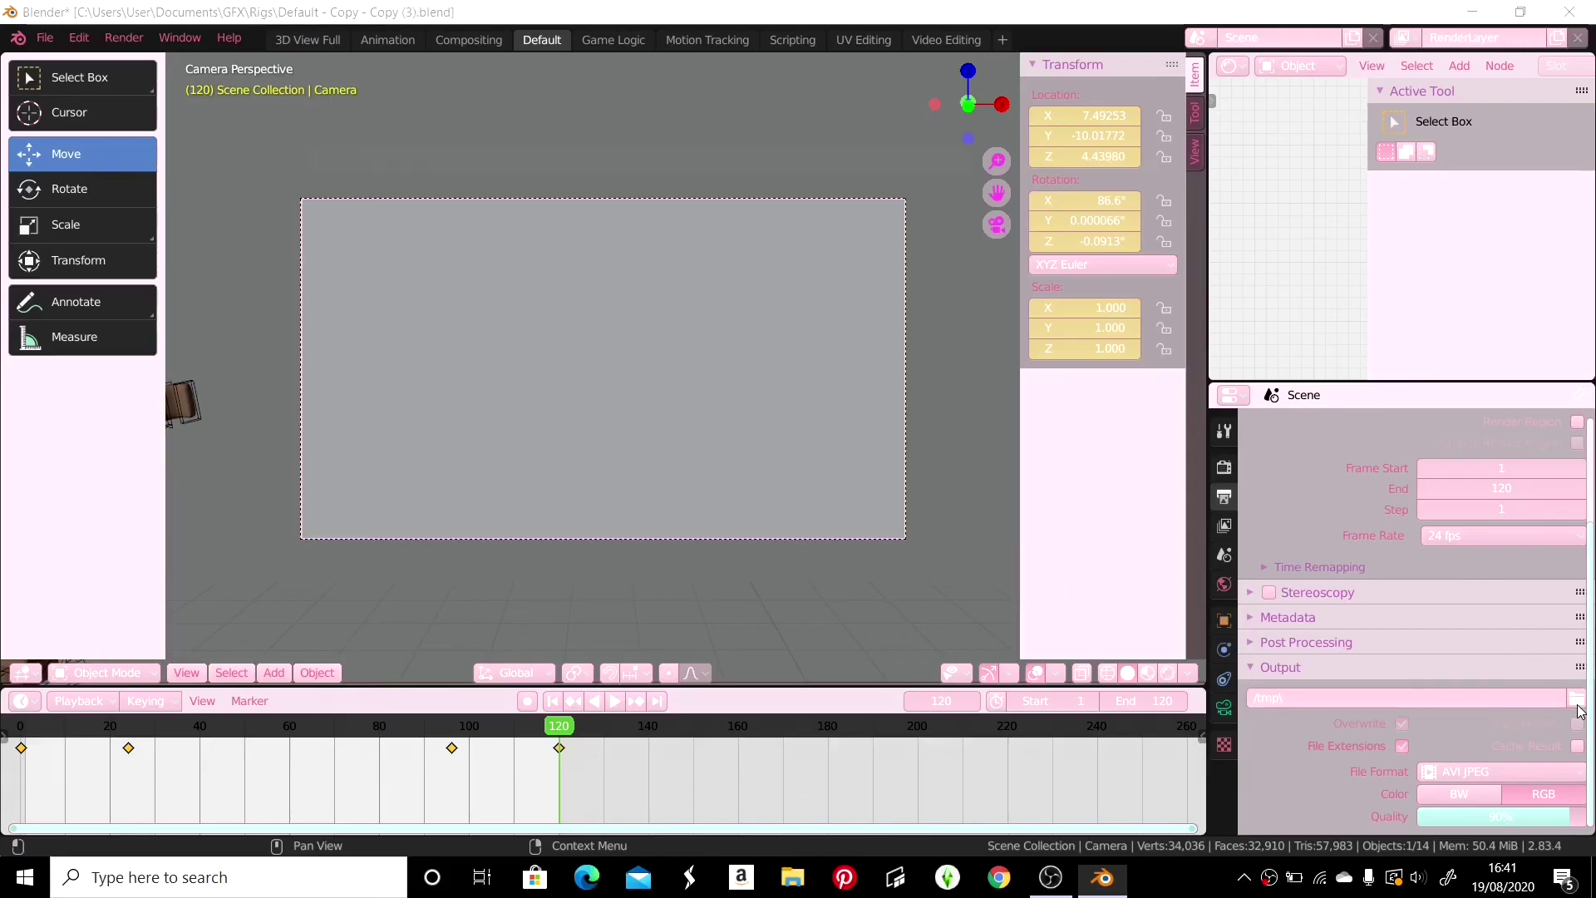
pyautogui.click(1579, 707)
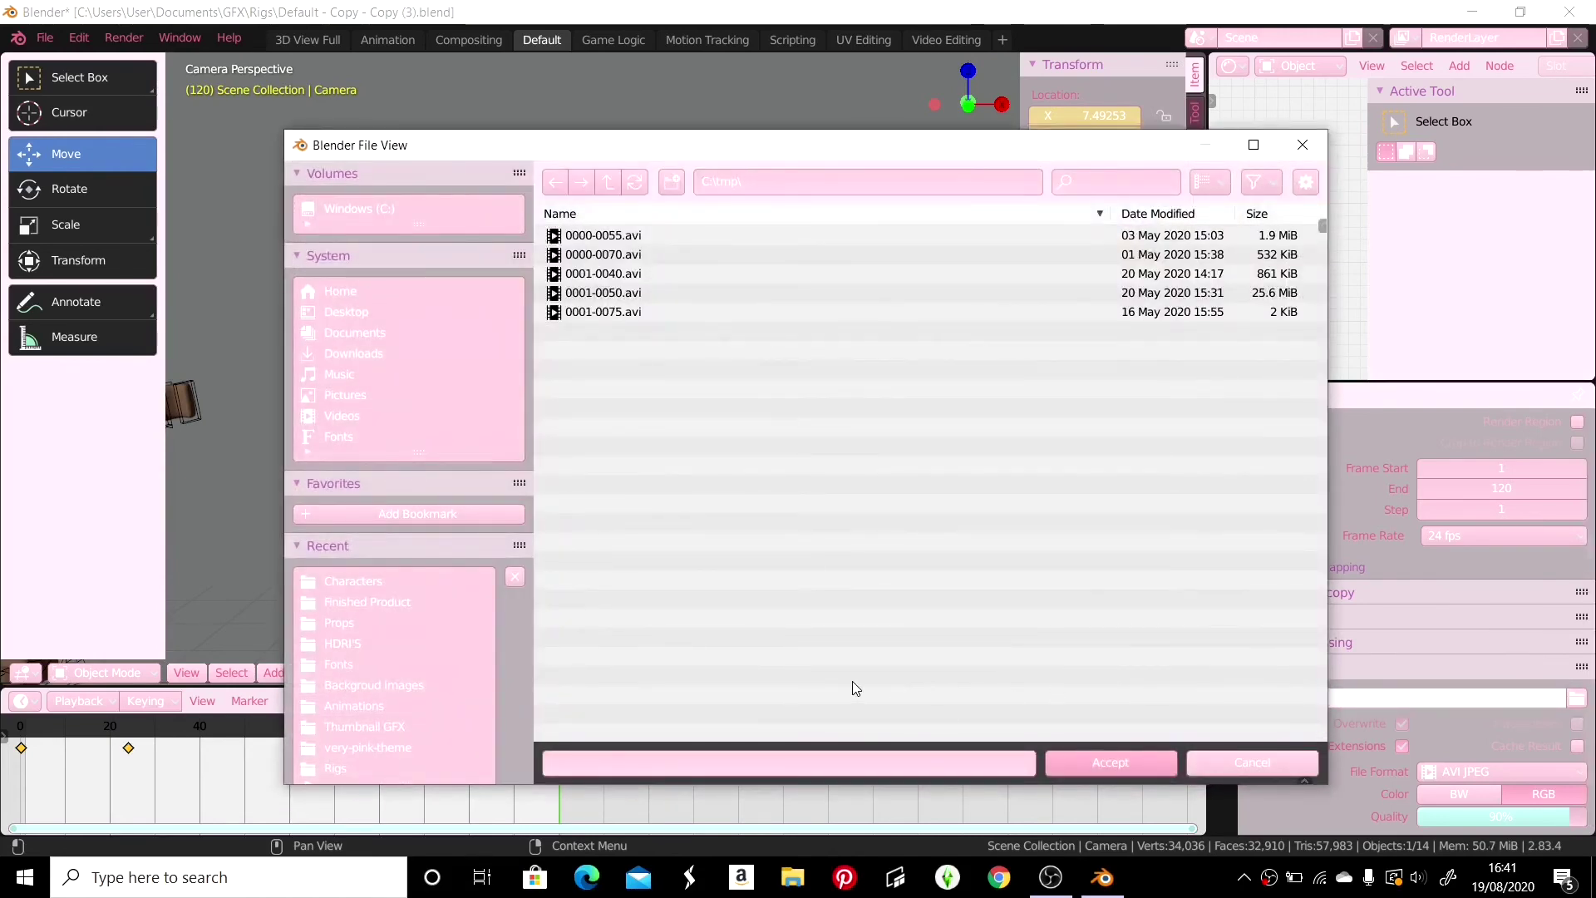
# Set the render output to 'animation tutorial' in the GFX Animations folder.
pyautogui.click(407, 705)
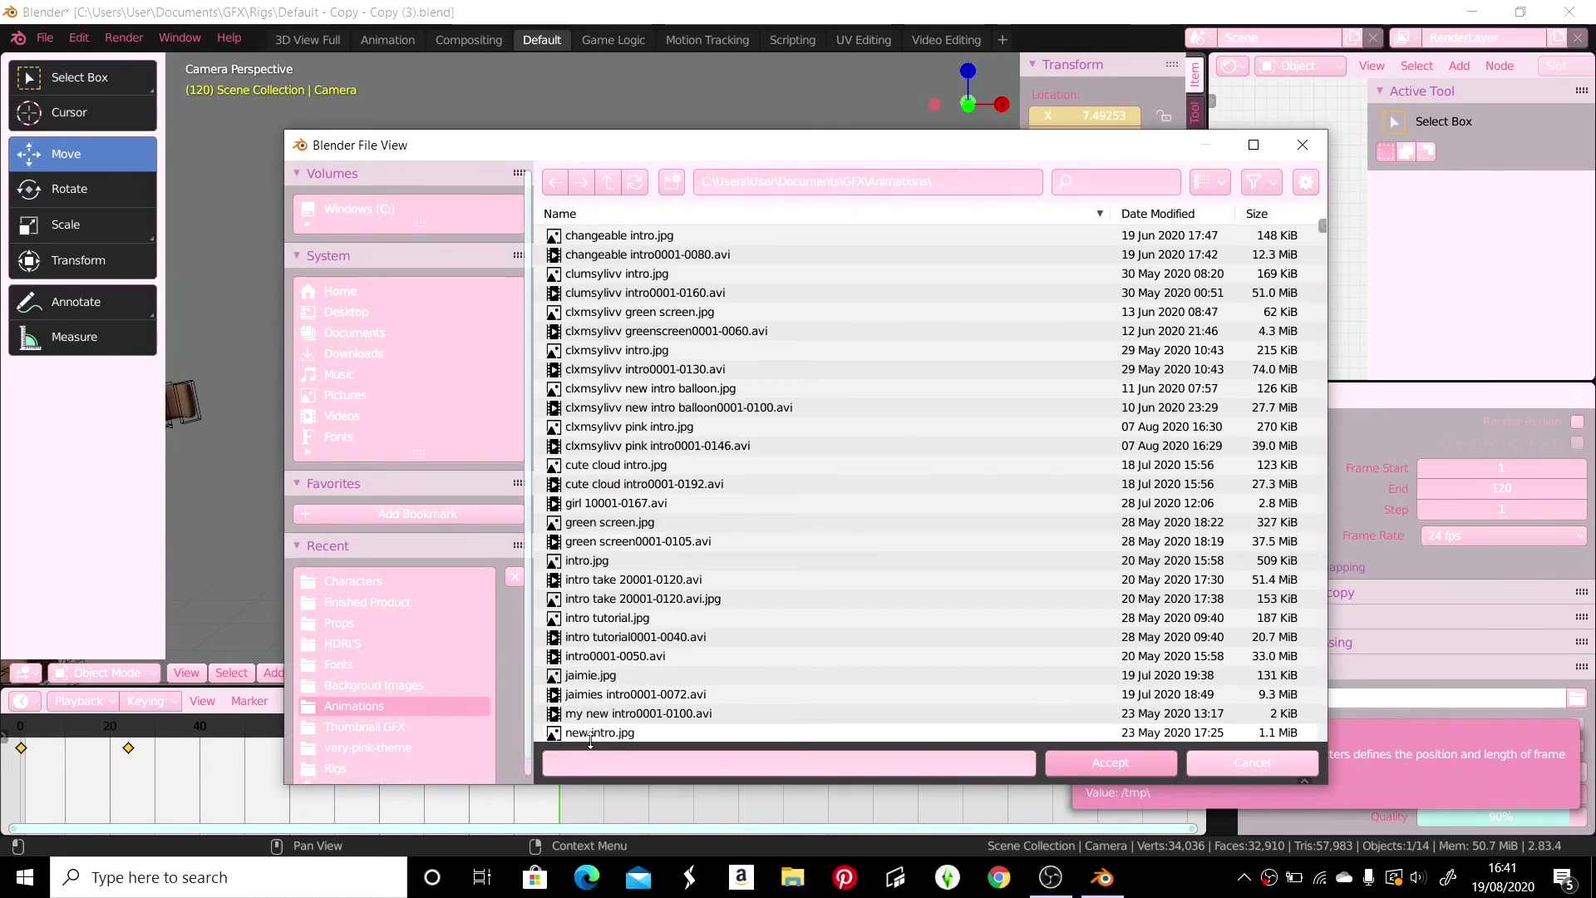
pyautogui.click(676, 762)
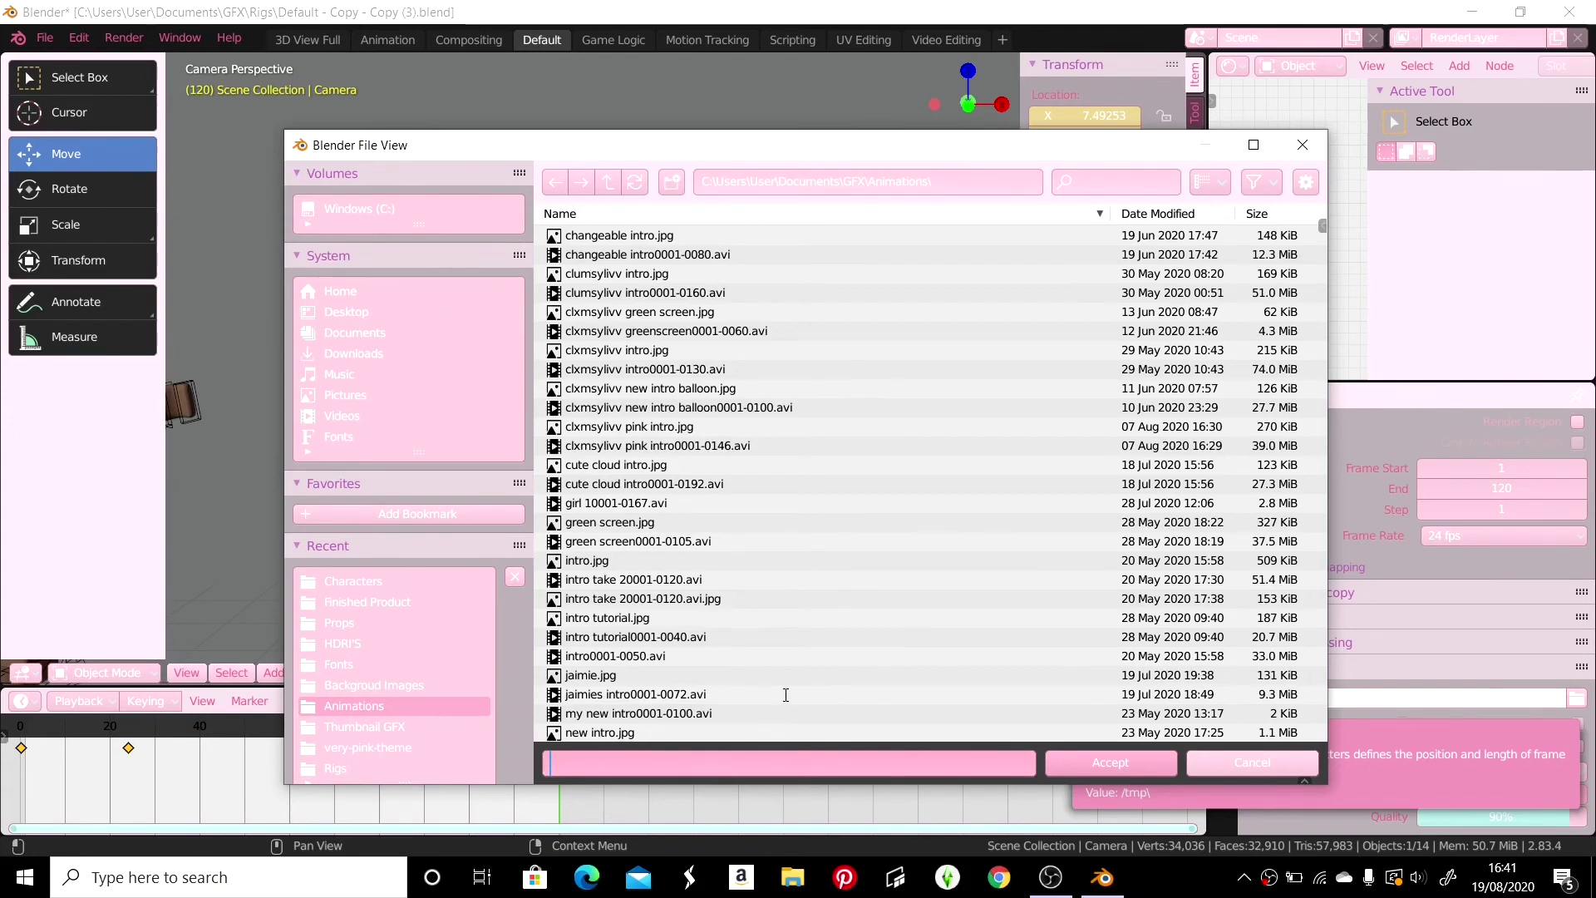
pyautogui.write('an')
pyautogui.write('imation t')
pyautogui.write('utorial')
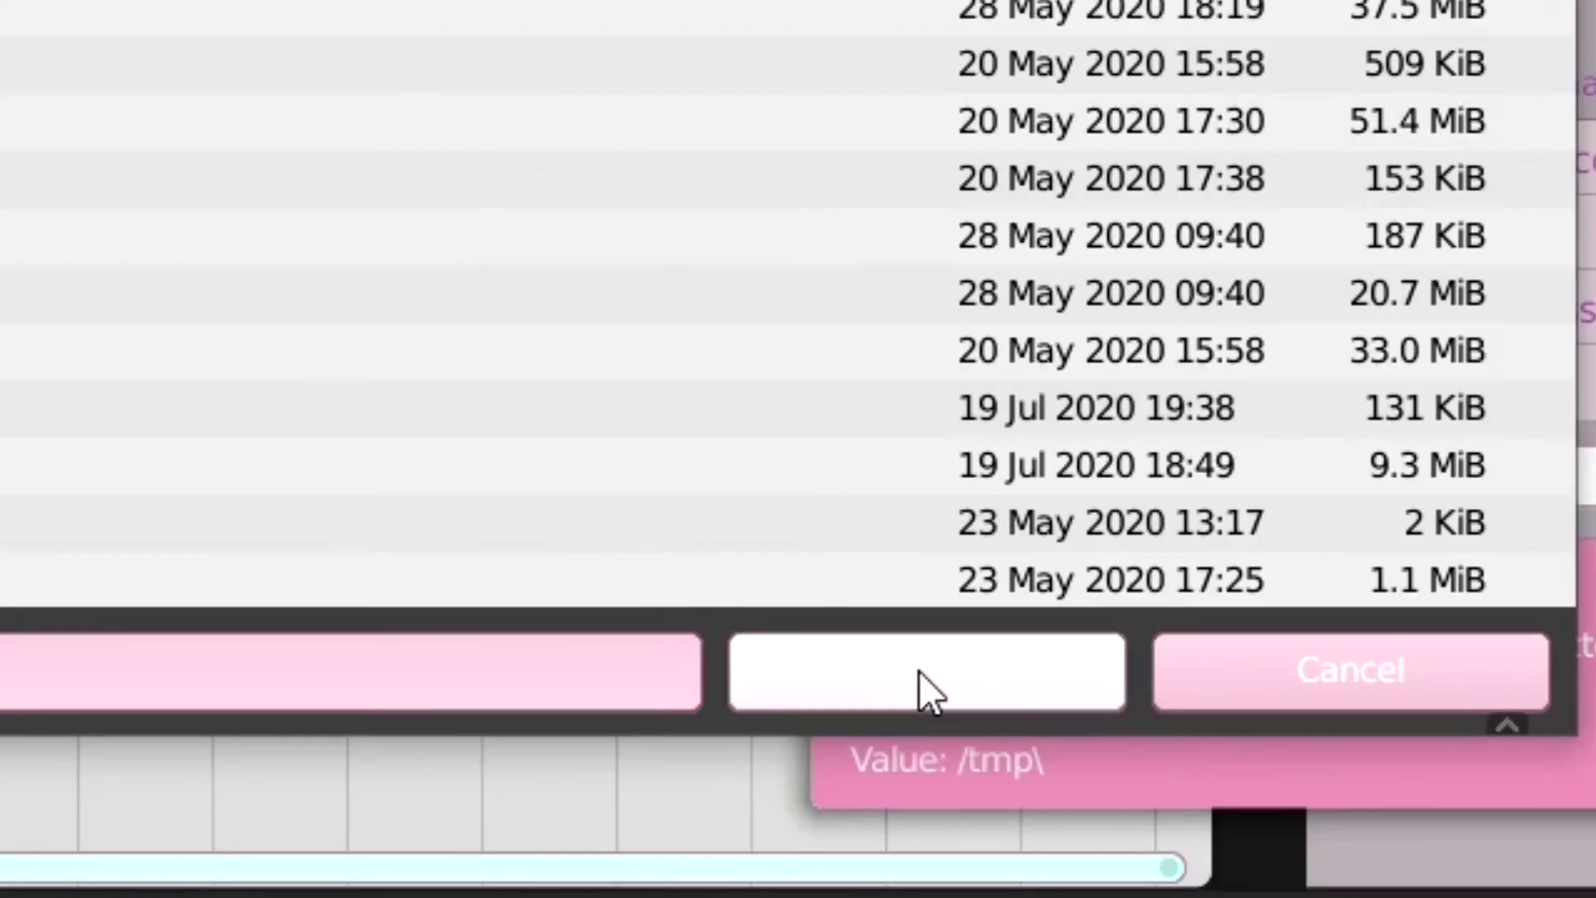
pyautogui.click(920, 671)
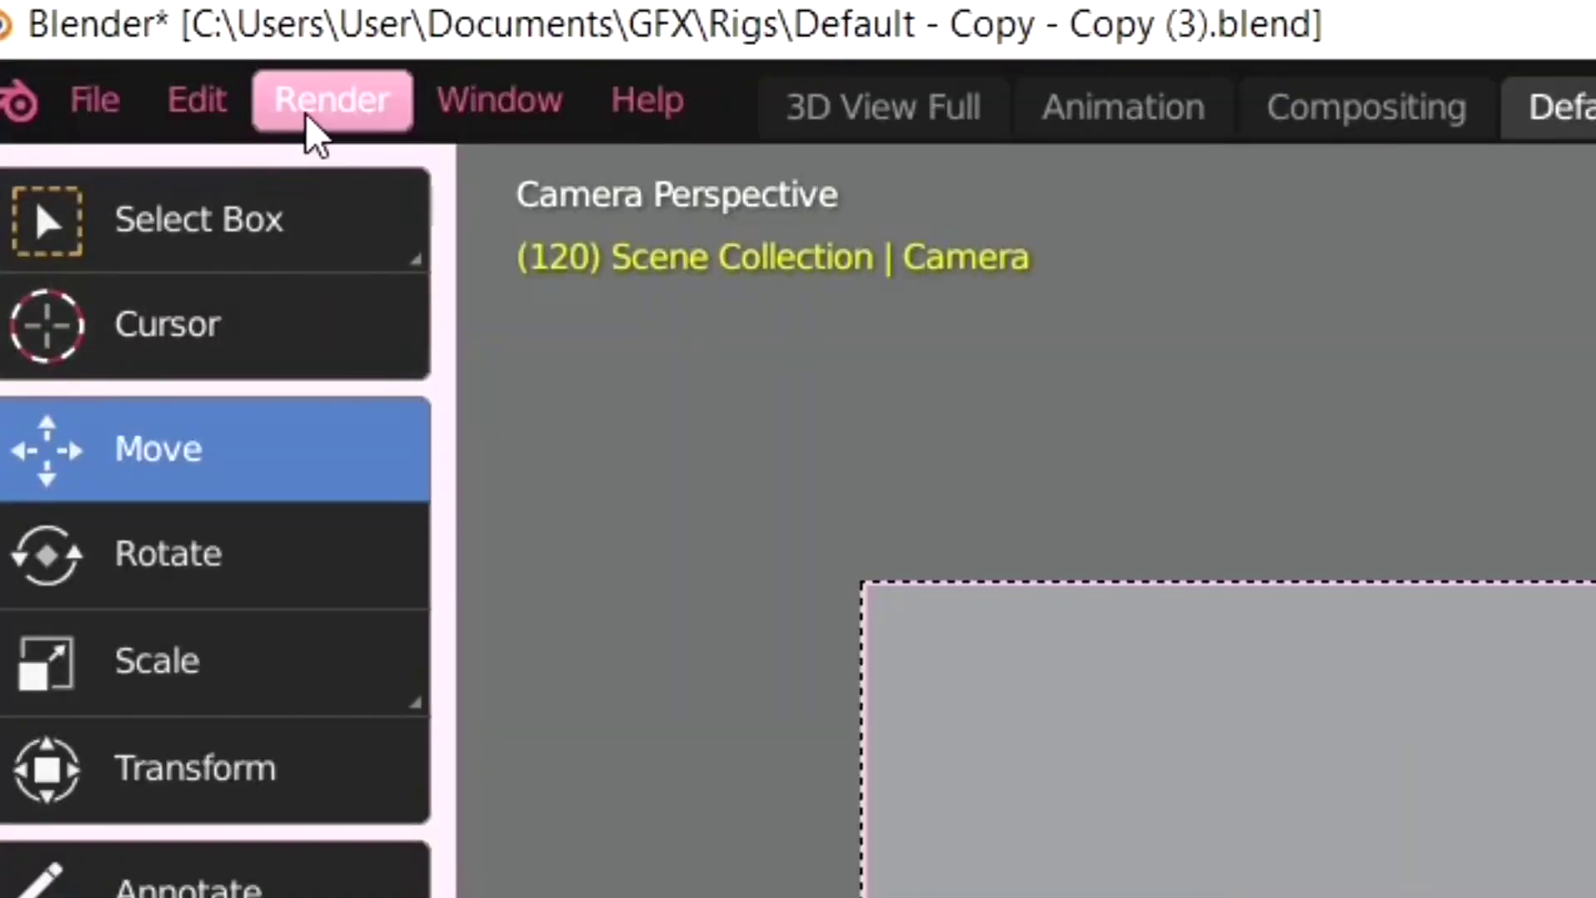
# Launch Render Animation from the Render menu to write the AVI video.
pyautogui.click(316, 135)
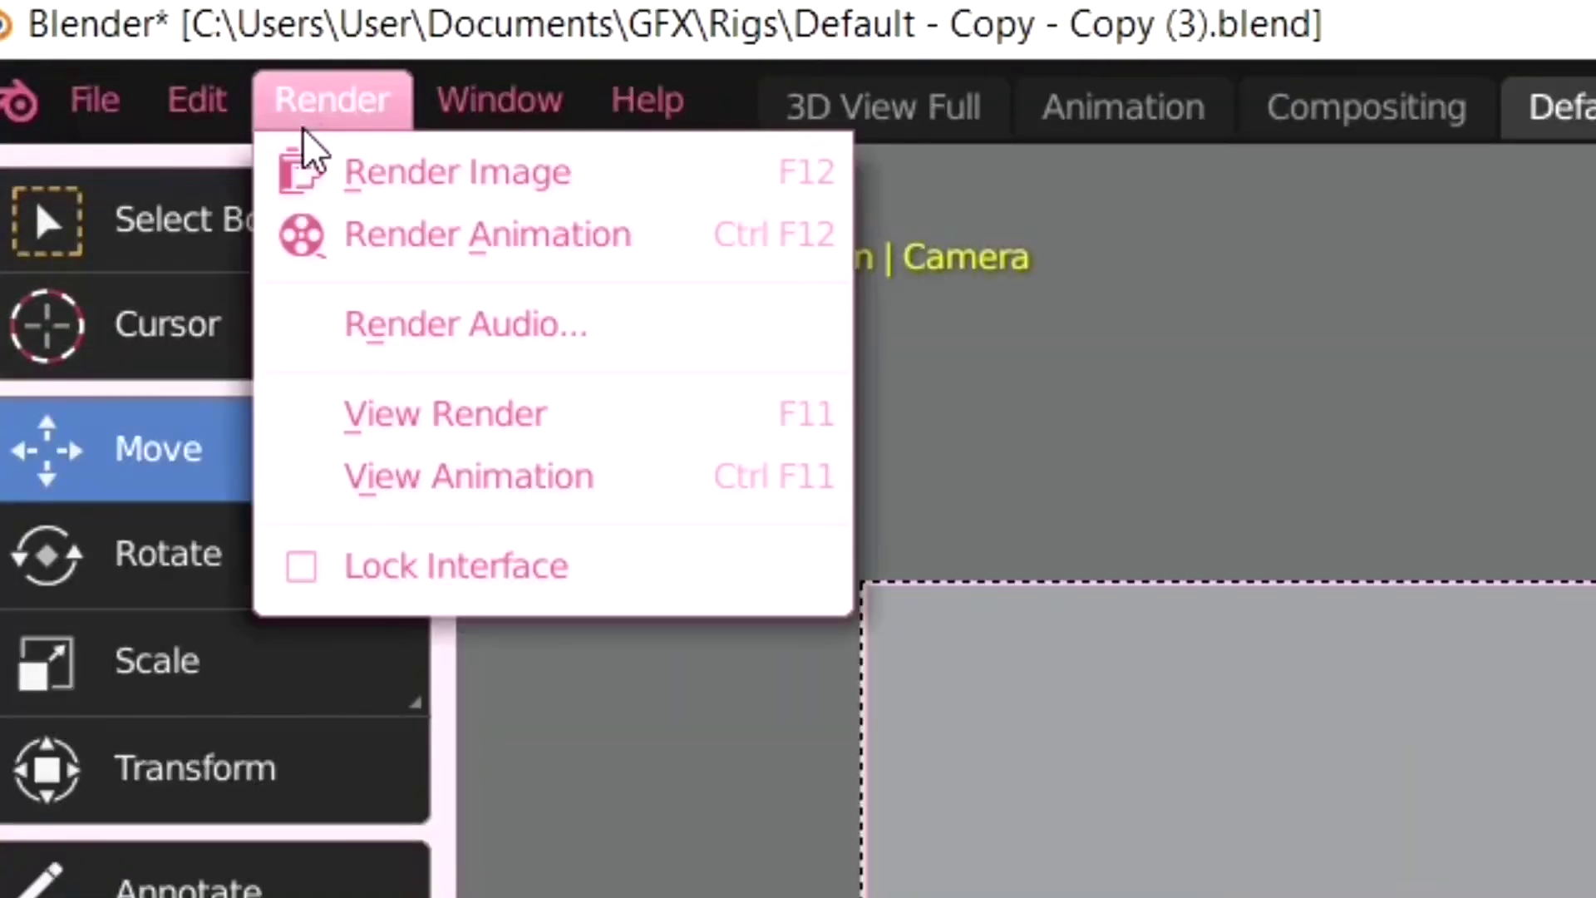
pyautogui.click(309, 224)
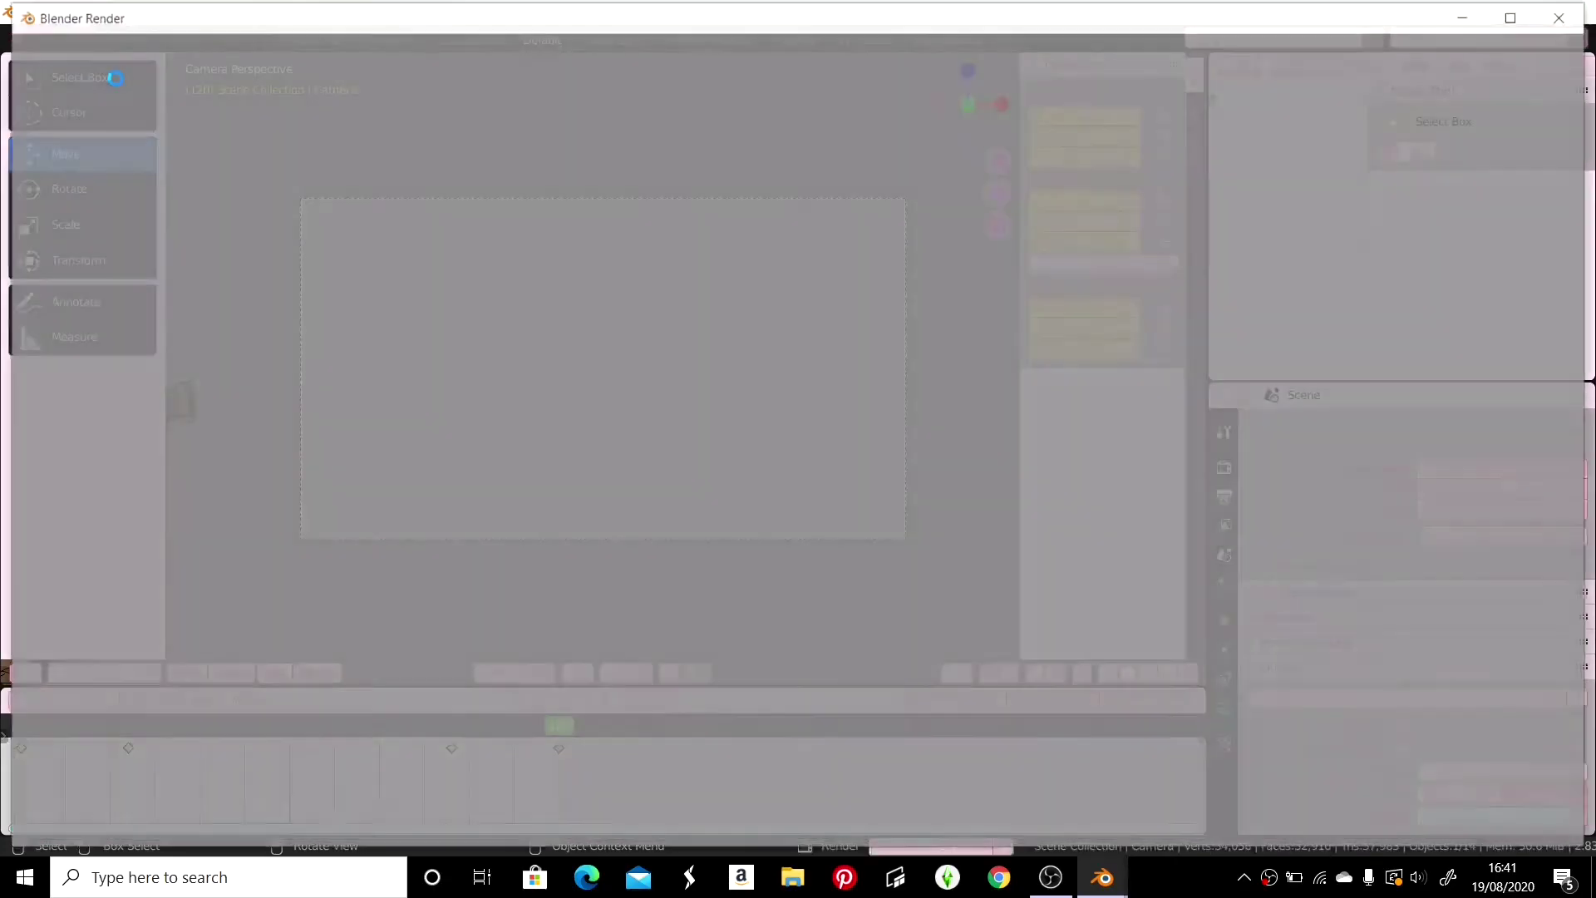